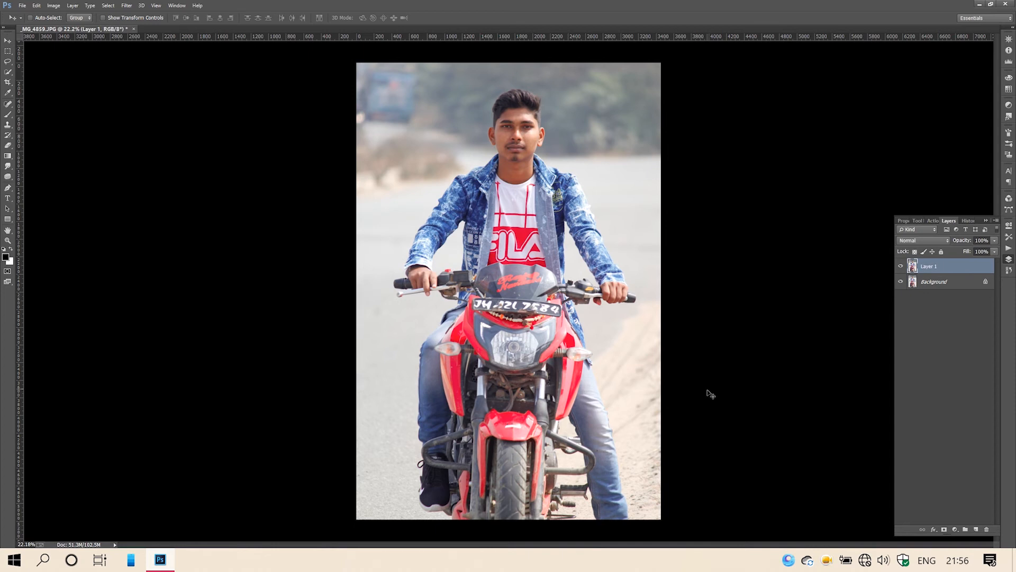
- Start a Pen tool path at the photo's bottom edge beside the red bike panel and trace around the shoe sole to its white logo
{"action": "key", "text": "p"}
{"action": "scroll", "coordinate": [514, 430], "scroll_direction": "up", "scroll_amount": 6}
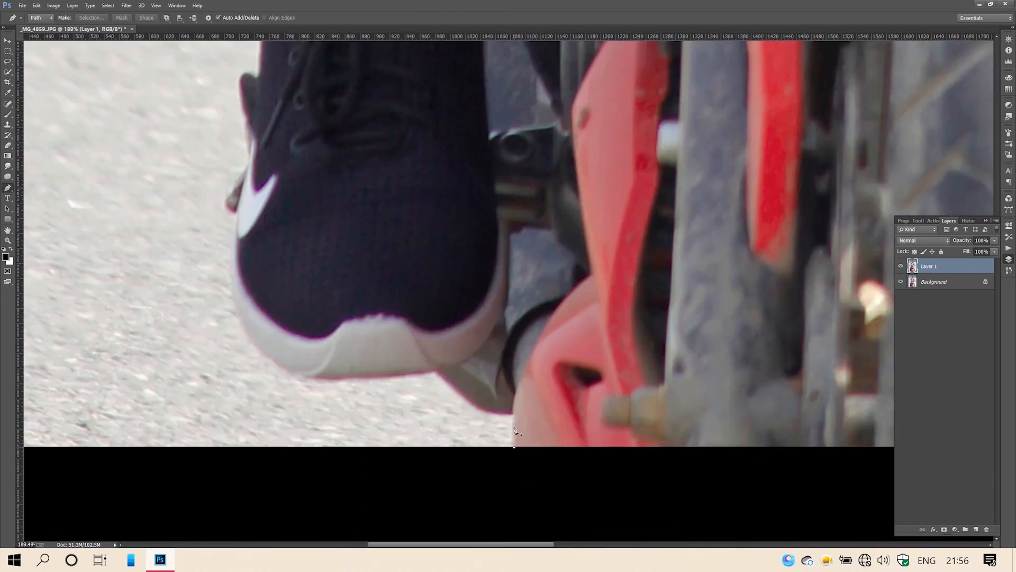
{"action": "left_click", "coordinate": [513, 420]}
{"action": "scroll", "coordinate": [273, 348], "scroll_direction": "up", "scroll_amount": 2}
{"action": "left_click", "coordinate": [234, 309]}
{"action": "scroll", "coordinate": [234, 310], "scroll_direction": "up", "scroll_amount": 1}
{"action": "left_click", "coordinate": [238, 308]}
{"action": "left_click", "coordinate": [248, 259]}
{"action": "scroll", "coordinate": [247, 259], "scroll_direction": "up", "scroll_amount": 1}
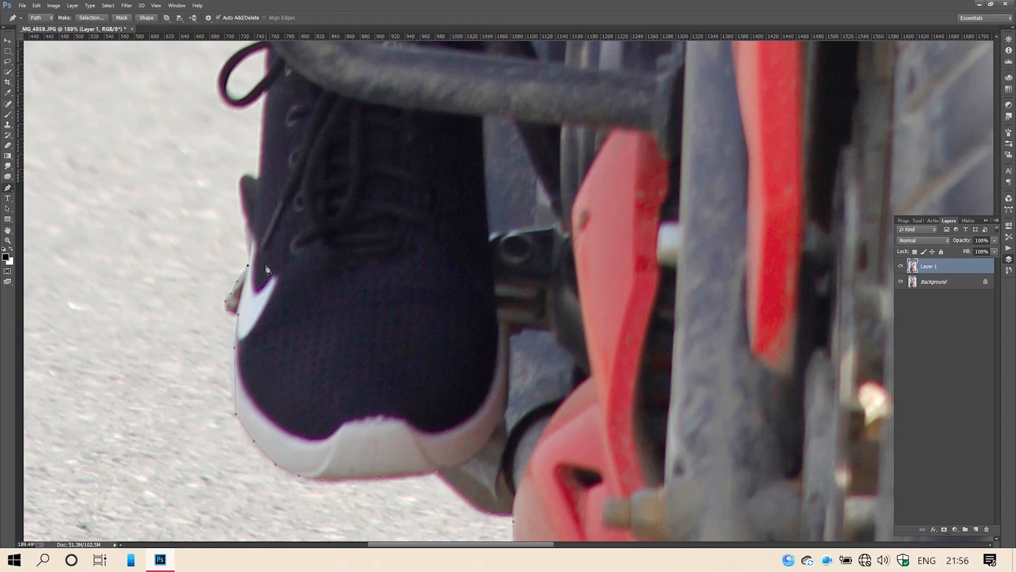
- Continue the path up the outer side of the black shoe and around the lace loop
{"action": "scroll", "coordinate": [248, 207], "scroll_direction": "up", "scroll_amount": 3}
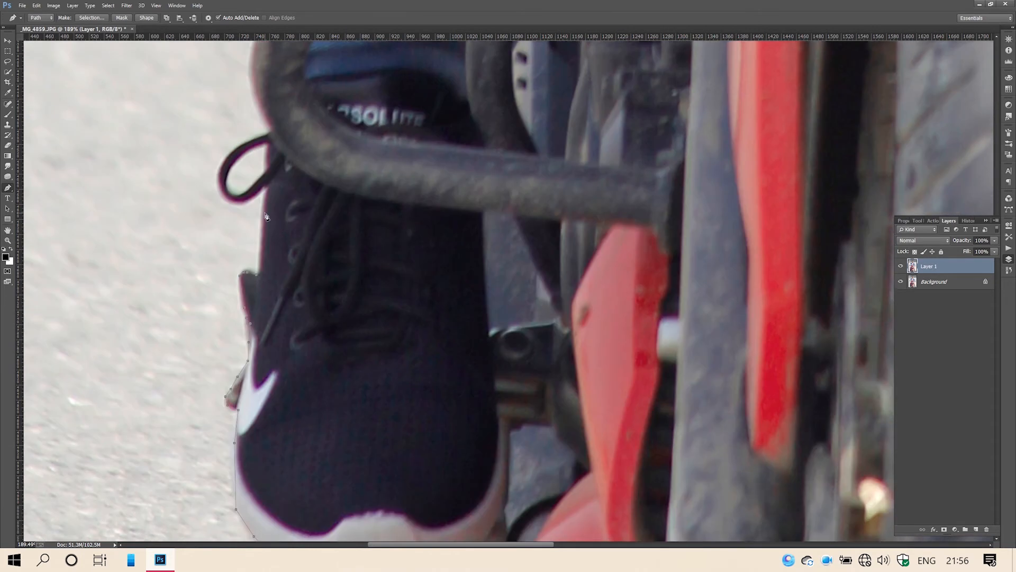
{"action": "left_click", "coordinate": [260, 220]}
{"action": "scroll", "coordinate": [258, 228], "scroll_direction": "up", "scroll_amount": 1}
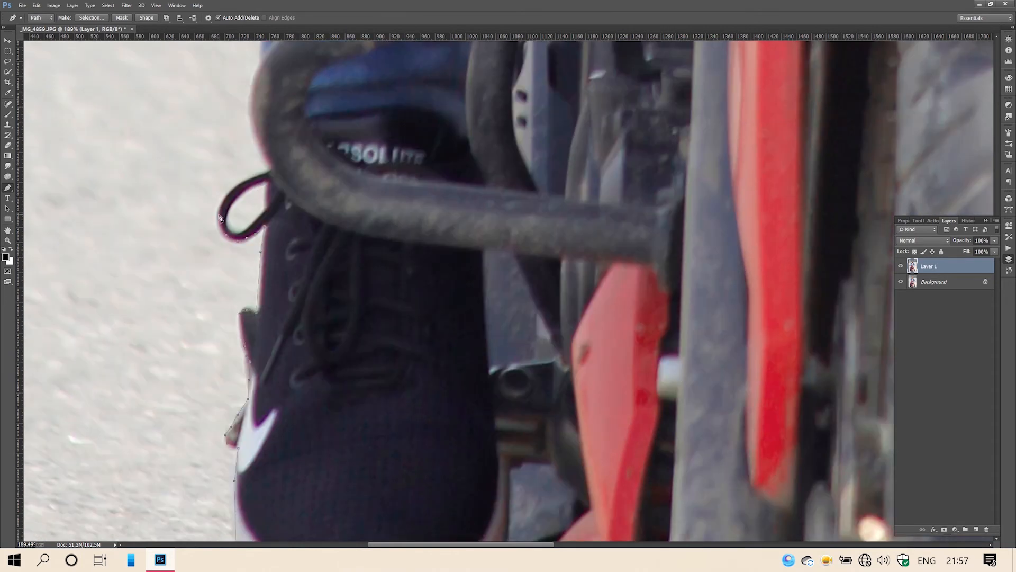
{"action": "scroll", "coordinate": [263, 178], "scroll_direction": "up", "scroll_amount": 2}
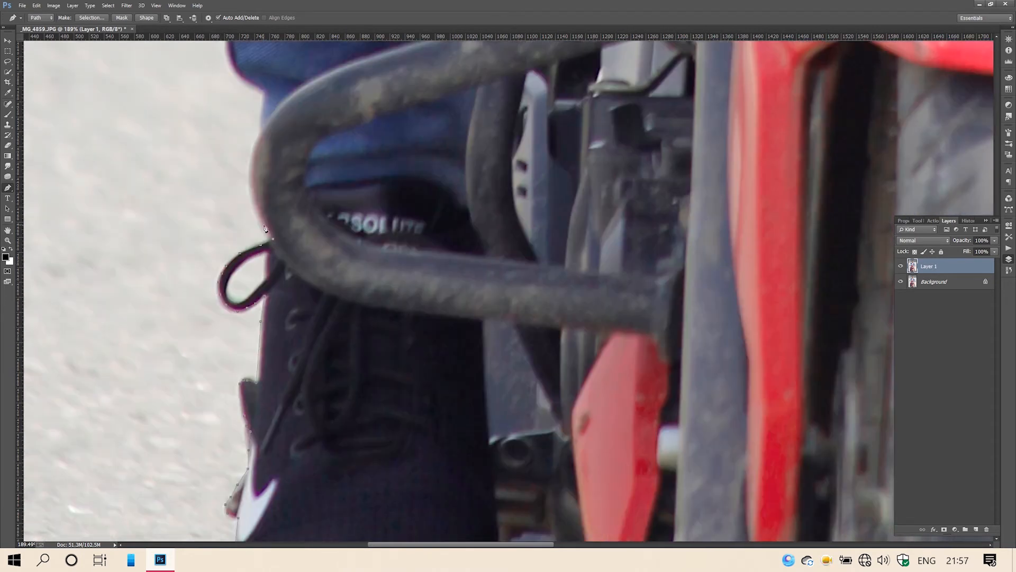
- Trace the outer bend of the crash guard up to the jeans hem
{"action": "left_click", "coordinate": [250, 182]}
{"action": "scroll", "coordinate": [253, 185], "scroll_direction": "up", "scroll_amount": 1}
{"action": "left_click", "coordinate": [260, 152]}
{"action": "left_click", "coordinate": [262, 125]}
{"action": "scroll", "coordinate": [262, 127], "scroll_direction": "up", "scroll_amount": 1}
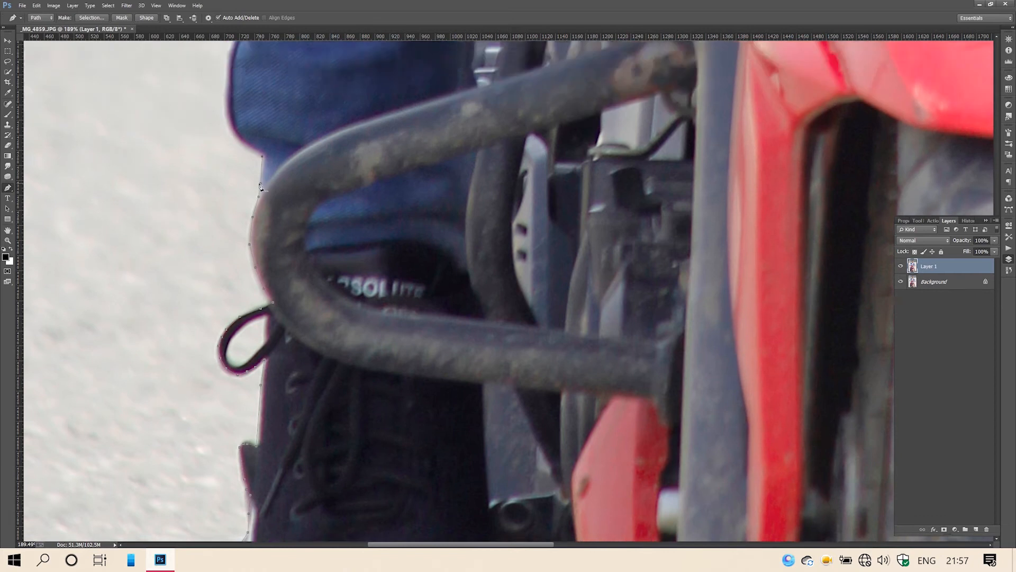
- Continue the path around the bulging lowest fold of the jeans above the crash guard
{"action": "scroll", "coordinate": [262, 154], "scroll_direction": "down", "scroll_amount": 1}
{"action": "scroll", "coordinate": [259, 212], "scroll_direction": "up", "scroll_amount": 4}
{"action": "left_click", "coordinate": [248, 288]}
{"action": "left_click", "coordinate": [239, 277]}
{"action": "left_click", "coordinate": [237, 221]}
{"action": "left_click", "coordinate": [243, 200]}
- Trace the outer edge of the jeans past the next fold and up the shin
{"action": "scroll", "coordinate": [228, 211], "scroll_direction": "up", "scroll_amount": 4}
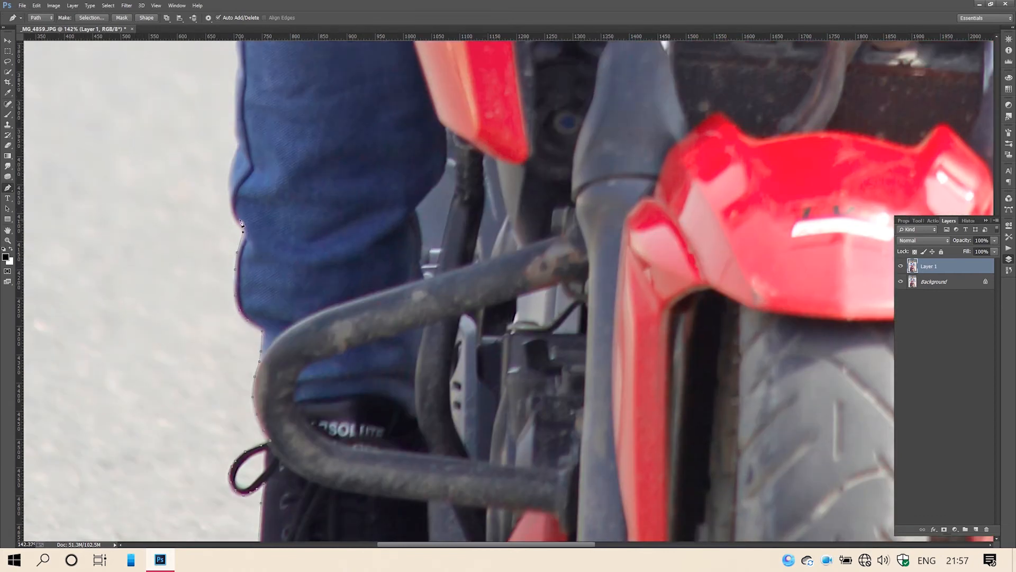
{"action": "scroll", "coordinate": [220, 337], "scroll_direction": "up", "scroll_amount": 1}
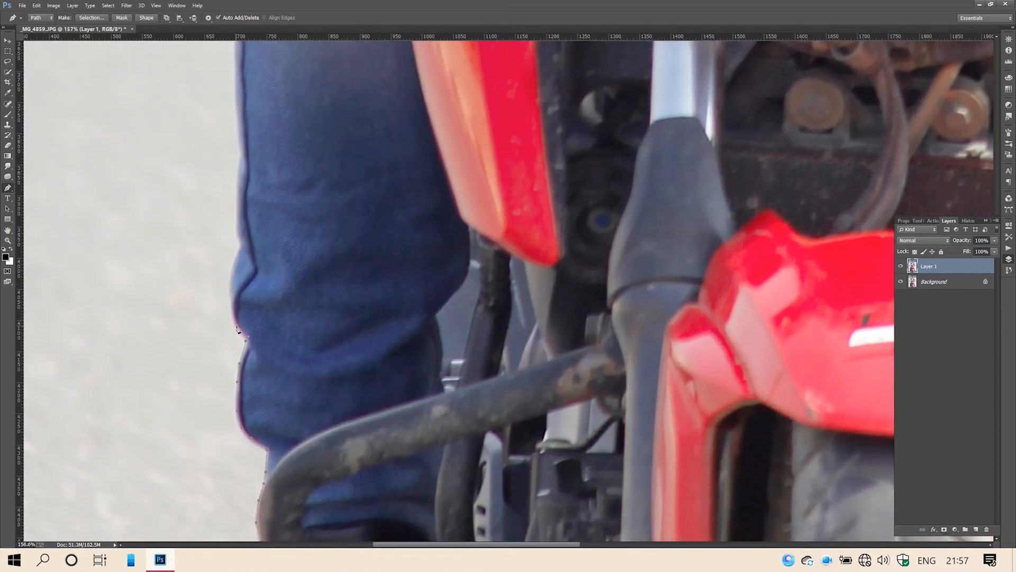
{"action": "left_click", "coordinate": [242, 243]}
{"action": "left_click", "coordinate": [237, 224]}
{"action": "left_click", "coordinate": [237, 196]}
{"action": "scroll", "coordinate": [236, 198], "scroll_direction": "up", "scroll_amount": 3}
{"action": "left_click", "coordinate": [239, 246]}
{"action": "left_click", "coordinate": [239, 228]}
{"action": "scroll", "coordinate": [238, 216], "scroll_direction": "up", "scroll_amount": 1}
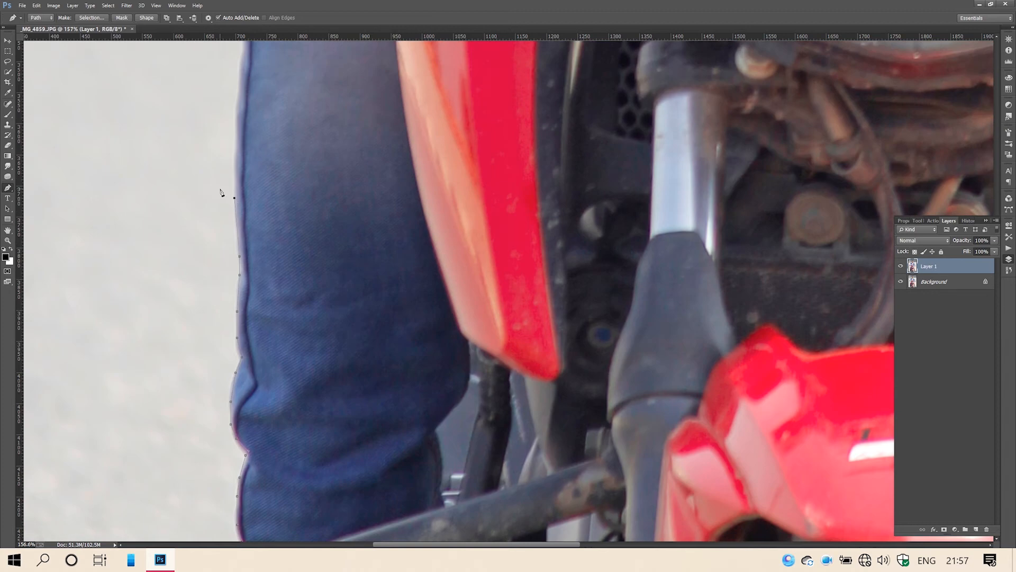
- Extend the path along the outer jeans edge from the shin to just below the knee
{"action": "scroll", "coordinate": [221, 194], "scroll_direction": "up", "scroll_amount": 3}
{"action": "left_click", "coordinate": [236, 255]}
{"action": "left_click", "coordinate": [239, 173]}
{"action": "left_click", "coordinate": [245, 152]}
{"action": "left_click", "coordinate": [244, 111]}
{"action": "left_click", "coordinate": [247, 105]}
- Trace the wrinkled jeans edge around the outside of the knee
{"action": "scroll", "coordinate": [245, 108], "scroll_direction": "up", "scroll_amount": 2}
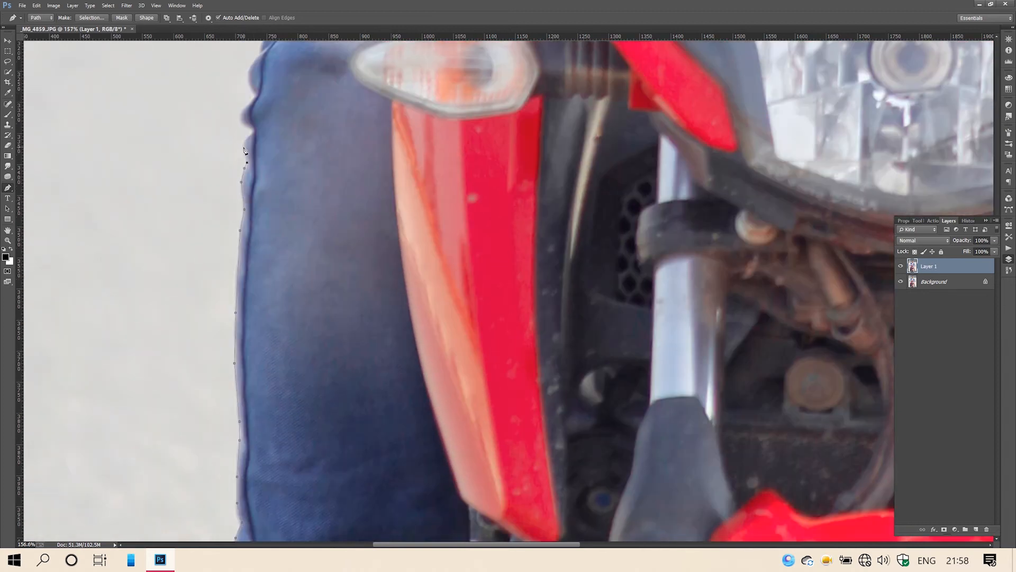
{"action": "left_click", "coordinate": [254, 94]}
{"action": "scroll", "coordinate": [247, 133], "scroll_direction": "up", "scroll_amount": 4}
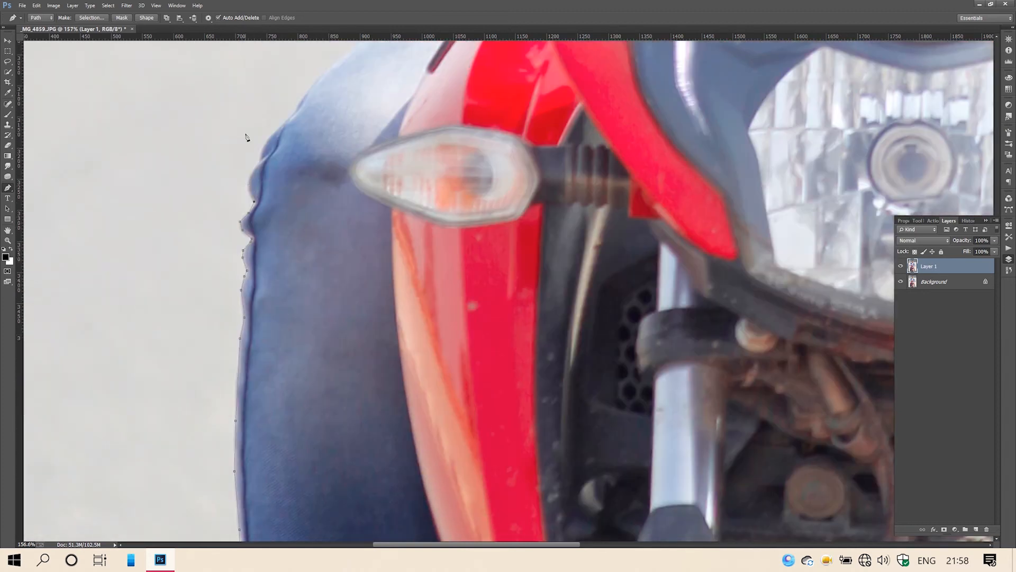
{"action": "left_click", "coordinate": [249, 186]}
{"action": "left_click", "coordinate": [250, 175]}
{"action": "left_click", "coordinate": [261, 161]}
{"action": "left_click", "coordinate": [263, 149]}
{"action": "left_click", "coordinate": [284, 124]}
- Continue the path along the top of the thigh and around the hanging corner of the denim jacket
{"action": "scroll", "coordinate": [289, 132], "scroll_direction": "up", "scroll_amount": 3}
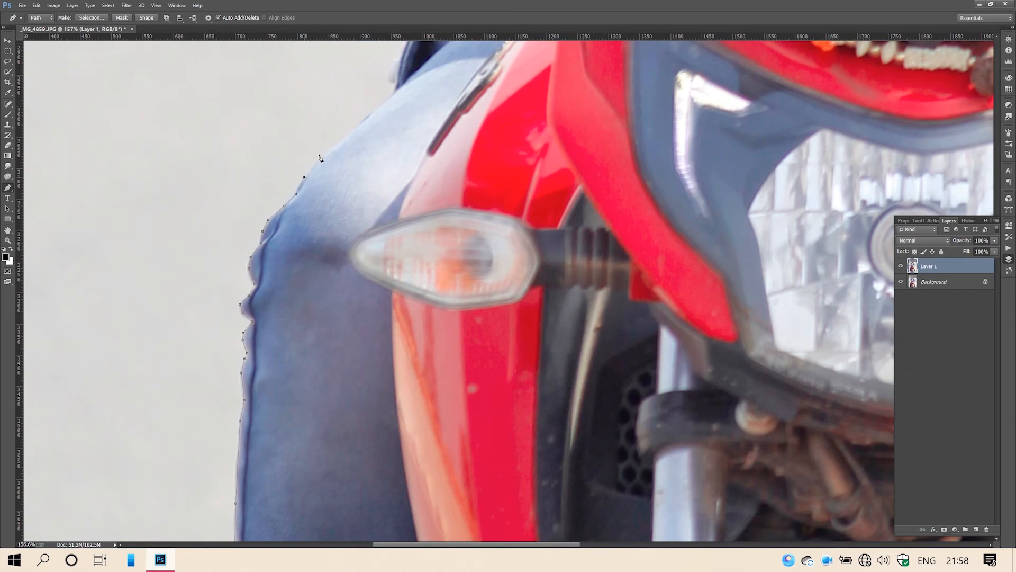
{"action": "left_click", "coordinate": [361, 125]}
{"action": "scroll", "coordinate": [366, 132], "scroll_direction": "up", "scroll_amount": 4}
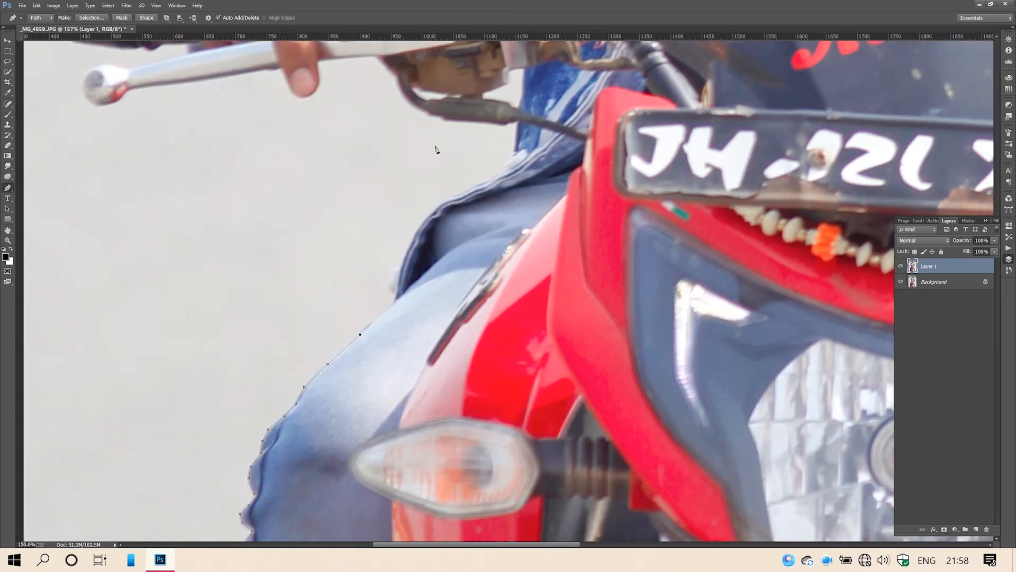
{"action": "left_click", "coordinate": [394, 270]}
{"action": "left_click", "coordinate": [400, 269]}
{"action": "left_click", "coordinate": [404, 259]}
{"action": "left_click", "coordinate": [415, 239]}
- Trace the jacket's lower hem up to the clutch cable
{"action": "left_click", "coordinate": [509, 169]}
{"action": "left_click", "coordinate": [507, 164]}
{"action": "left_click", "coordinate": [514, 153]}
{"action": "left_click", "coordinate": [515, 140]}
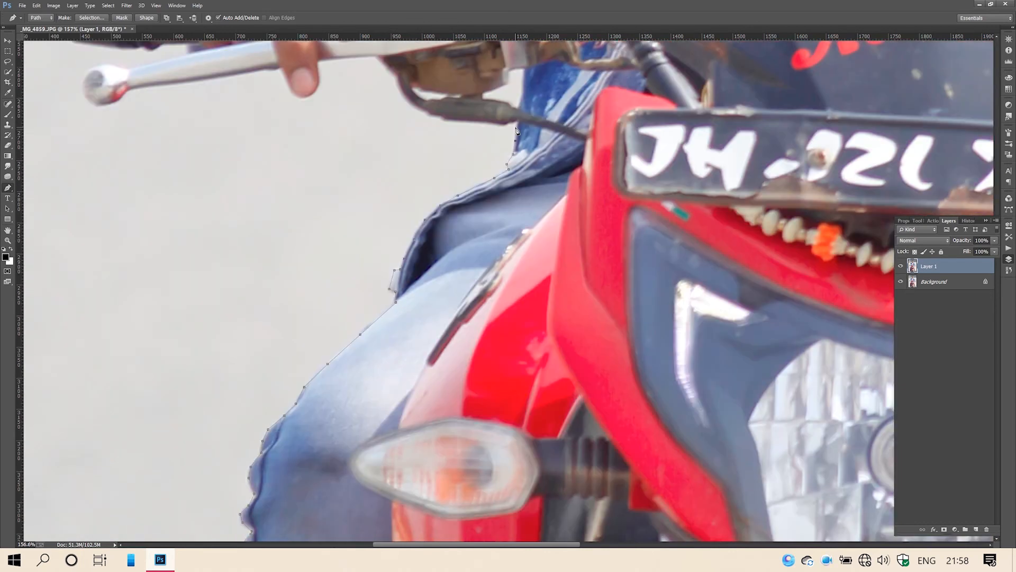
- Trace under the clutch cable, around the fingertip and around the ball end of the clutch lever
{"action": "scroll", "coordinate": [452, 119], "scroll_direction": "up", "scroll_amount": 3}
{"action": "left_click", "coordinate": [431, 217]}
{"action": "left_click", "coordinate": [417, 209]}
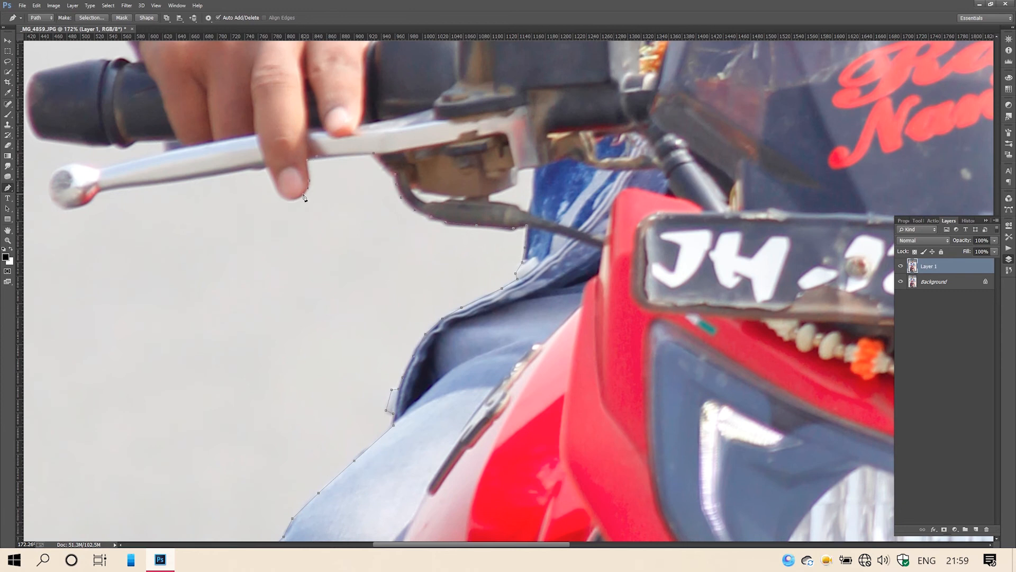
{"action": "left_click_drag", "start_coordinate": [304, 197], "coordinate": [487, 277]}
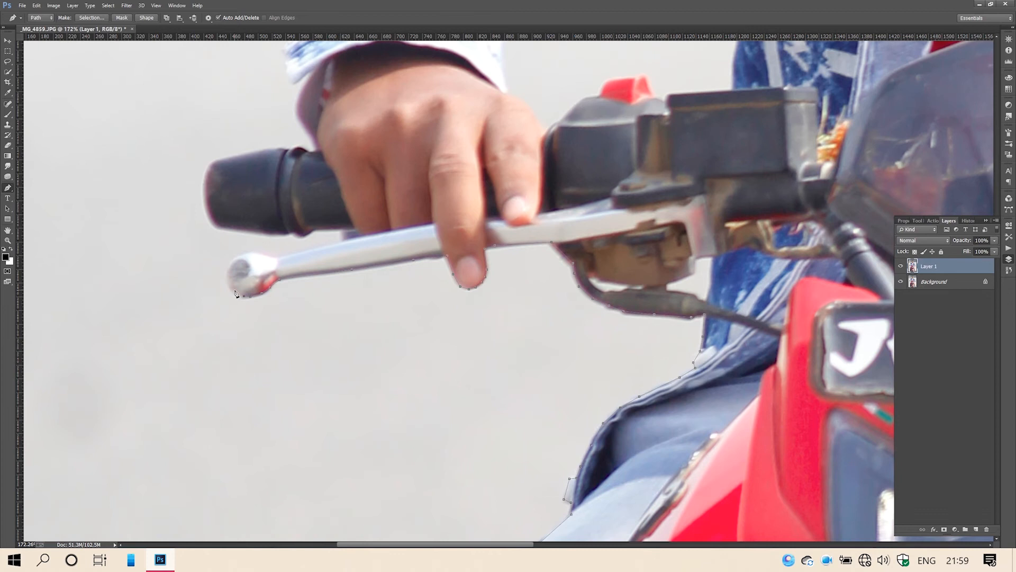
{"action": "left_click", "coordinate": [342, 241]}
- Trace around the handlebar grip and past the wrist to the corner of the jacket cuff
{"action": "left_click_drag", "start_coordinate": [342, 241], "coordinate": [342, 313]}
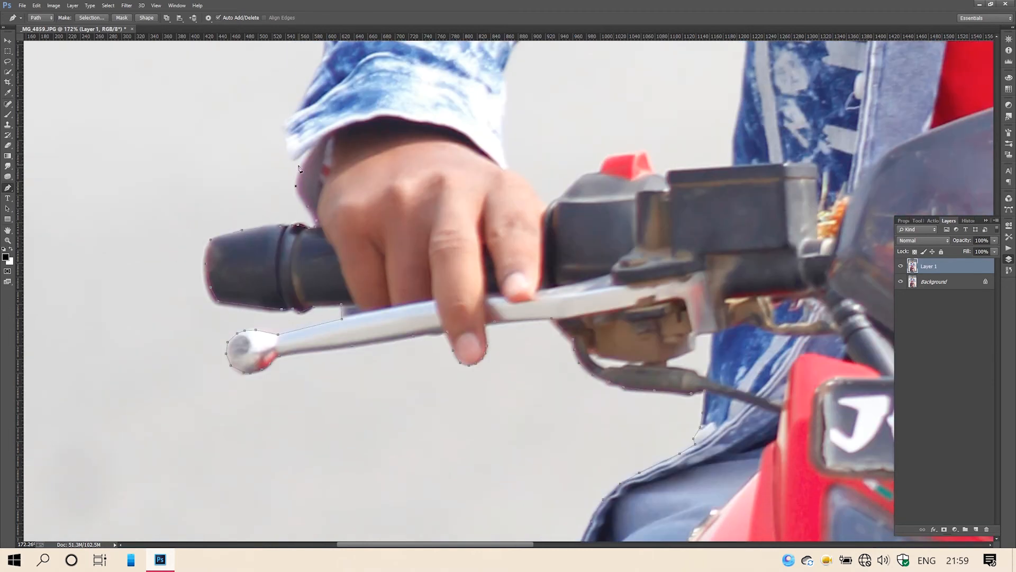
{"action": "left_click", "coordinate": [299, 168]}
{"action": "left_click", "coordinate": [307, 153]}
{"action": "left_click", "coordinate": [293, 158]}
{"action": "left_click", "coordinate": [287, 137]}
- Continue the path from the jacket cuff up the outer edge of the lower sleeve
{"action": "scroll", "coordinate": [302, 157], "scroll_direction": "up", "scroll_amount": 3}
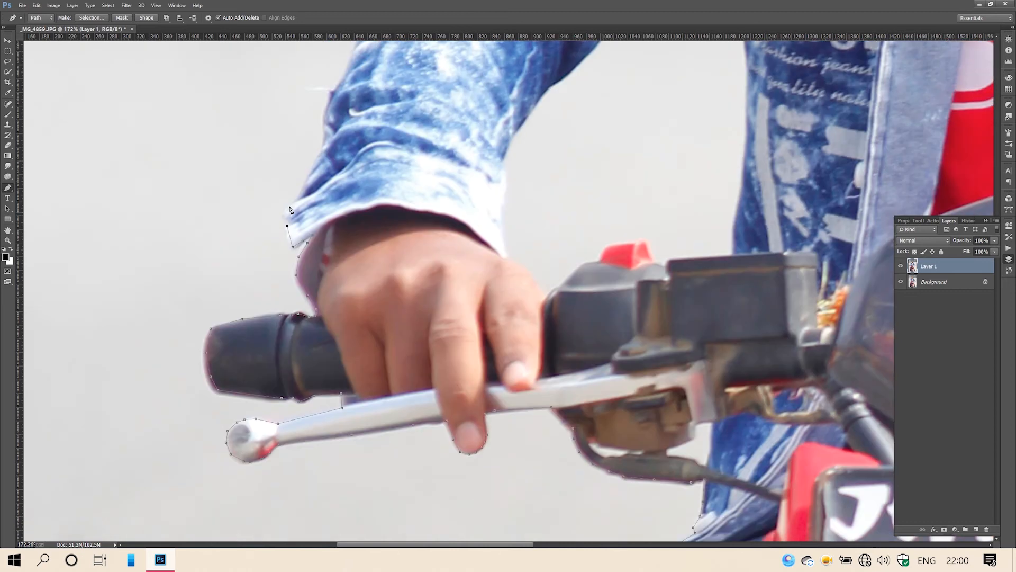
{"action": "left_click", "coordinate": [288, 212]}
{"action": "left_click", "coordinate": [299, 195]}
{"action": "left_click", "coordinate": [308, 174]}
{"action": "left_click", "coordinate": [322, 119]}
{"action": "scroll", "coordinate": [323, 120], "scroll_direction": "up", "scroll_amount": 1}
{"action": "left_click", "coordinate": [350, 141]}
{"action": "left_click", "coordinate": [359, 115]}
- Trace the outer edge of the forearm sleeve up to the elbow fold
{"action": "scroll", "coordinate": [360, 115], "scroll_direction": "up", "scroll_amount": 1}
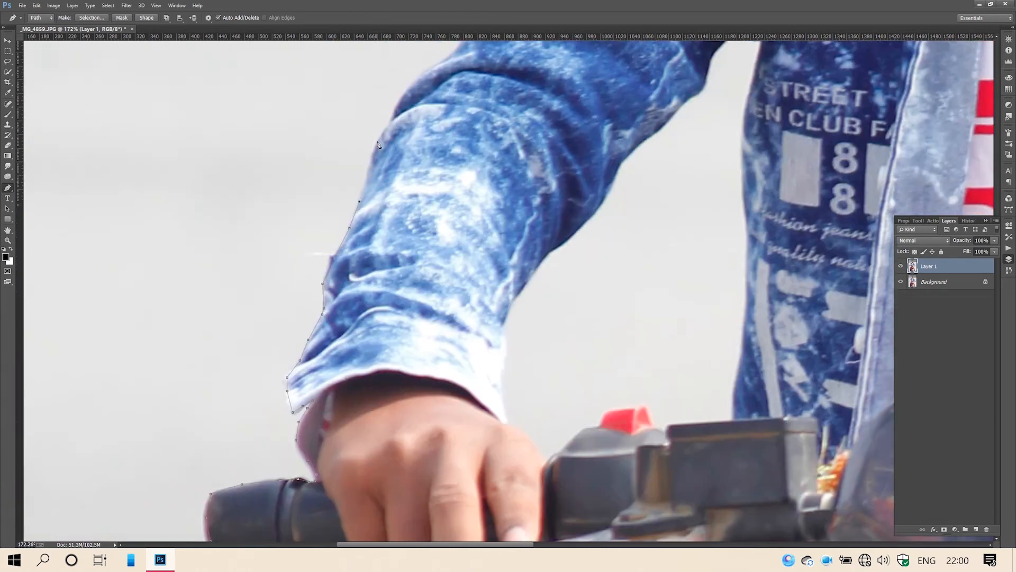
{"action": "left_click", "coordinate": [375, 140]}
{"action": "left_click", "coordinate": [389, 114]}
{"action": "scroll", "coordinate": [397, 97], "scroll_direction": "up", "scroll_amount": 1}
{"action": "left_click", "coordinate": [460, 115]}
{"action": "left_click", "coordinate": [462, 99]}
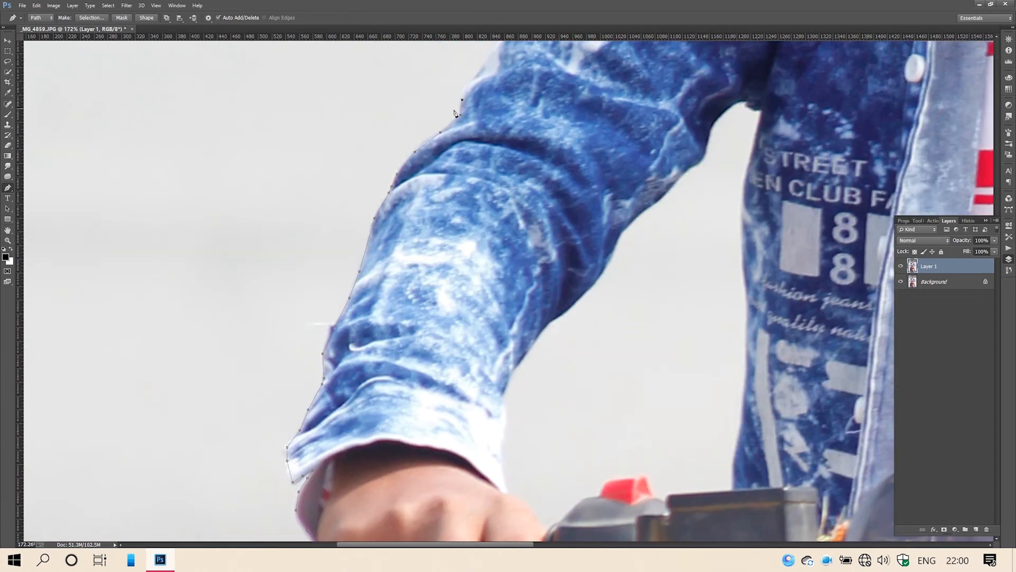
- Extend the path along the outer sleeve edge just above the elbow
{"action": "scroll", "coordinate": [463, 100], "scroll_direction": "up", "scroll_amount": 1}
{"action": "left_click", "coordinate": [468, 141]}
{"action": "left_click", "coordinate": [480, 128]}
{"action": "scroll", "coordinate": [482, 127], "scroll_direction": "up", "scroll_amount": 1}
{"action": "left_click", "coordinate": [493, 160]}
{"action": "left_click", "coordinate": [508, 142]}
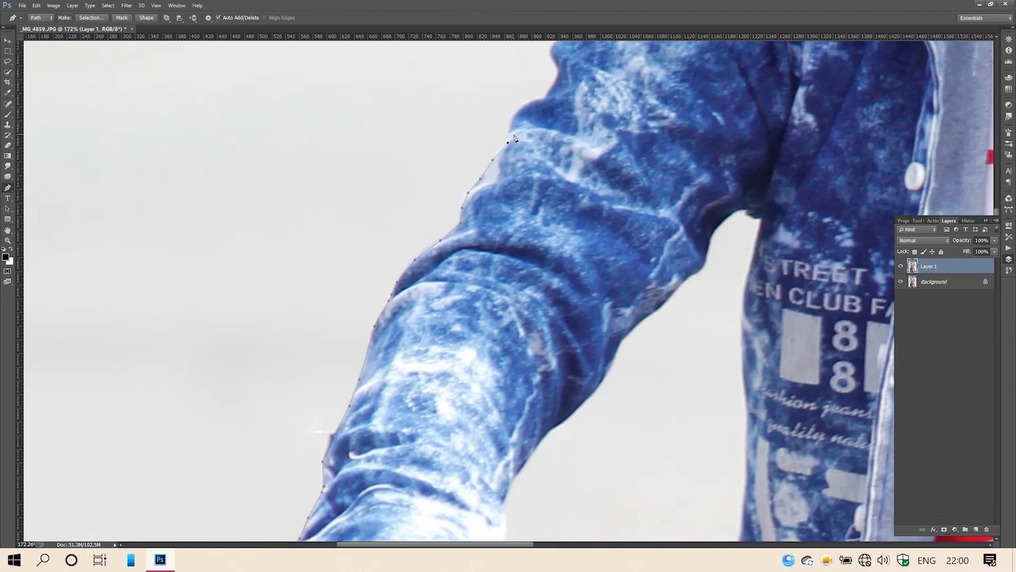
- Trace the protruding folds on the outer edge of the upper sleeve
{"action": "left_click", "coordinate": [520, 108]}
{"action": "left_click", "coordinate": [532, 100]}
{"action": "scroll", "coordinate": [548, 101], "scroll_direction": "up", "scroll_amount": 1}
{"action": "left_click", "coordinate": [559, 89]}
{"action": "scroll", "coordinate": [560, 90], "scroll_direction": "up", "scroll_amount": 1}
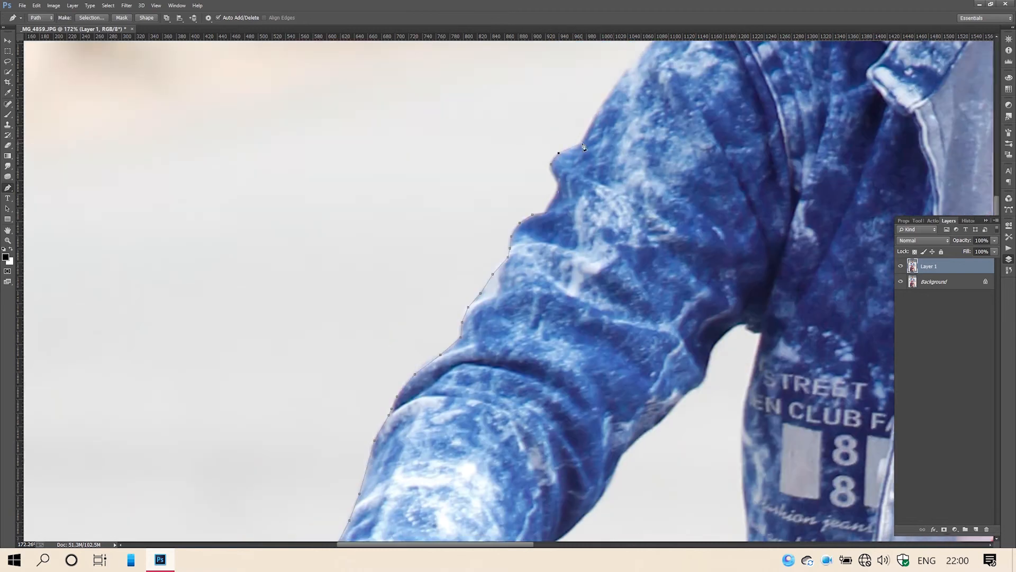
{"action": "left_click", "coordinate": [581, 142]}
{"action": "left_click", "coordinate": [596, 117]}
- Continue the path up the upper arm to the rounded shoulder of the jacket
{"action": "scroll", "coordinate": [453, 88], "scroll_direction": "right", "scroll_amount": 5}
{"action": "scroll", "coordinate": [359, 145], "scroll_direction": "up", "scroll_amount": 3}
{"action": "left_click", "coordinate": [358, 249]}
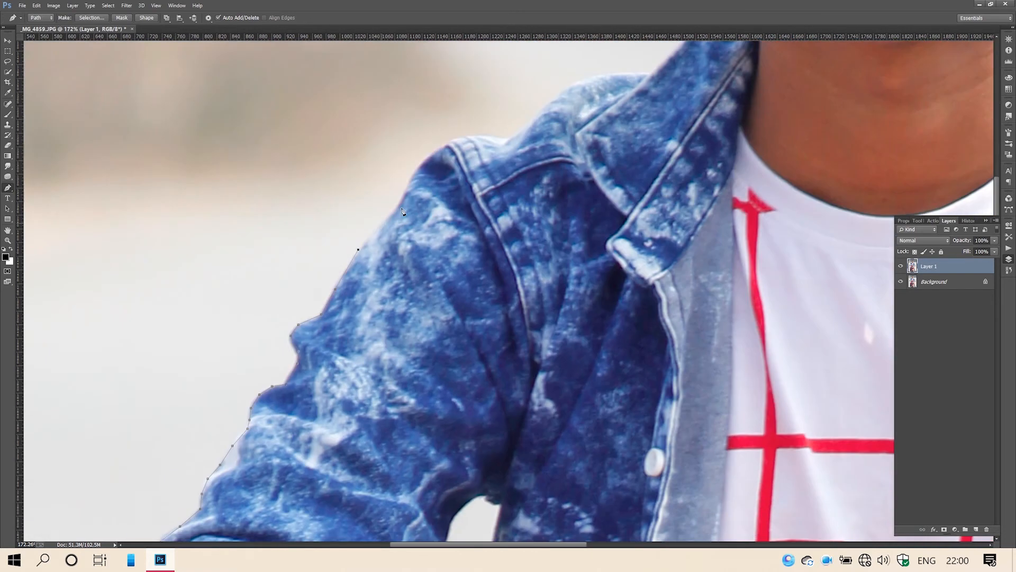
{"action": "left_click", "coordinate": [410, 182]}
{"action": "left_click", "coordinate": [417, 167]}
{"action": "left_click", "coordinate": [425, 158]}
{"action": "left_click", "coordinate": [436, 149]}
- Trace across the shoulder seam to the base of the jacket collar
{"action": "left_click", "coordinate": [487, 136]}
{"action": "left_click", "coordinate": [526, 125]}
{"action": "left_click", "coordinate": [543, 110]}
{"action": "scroll", "coordinate": [545, 111], "scroll_direction": "up", "scroll_amount": 1}
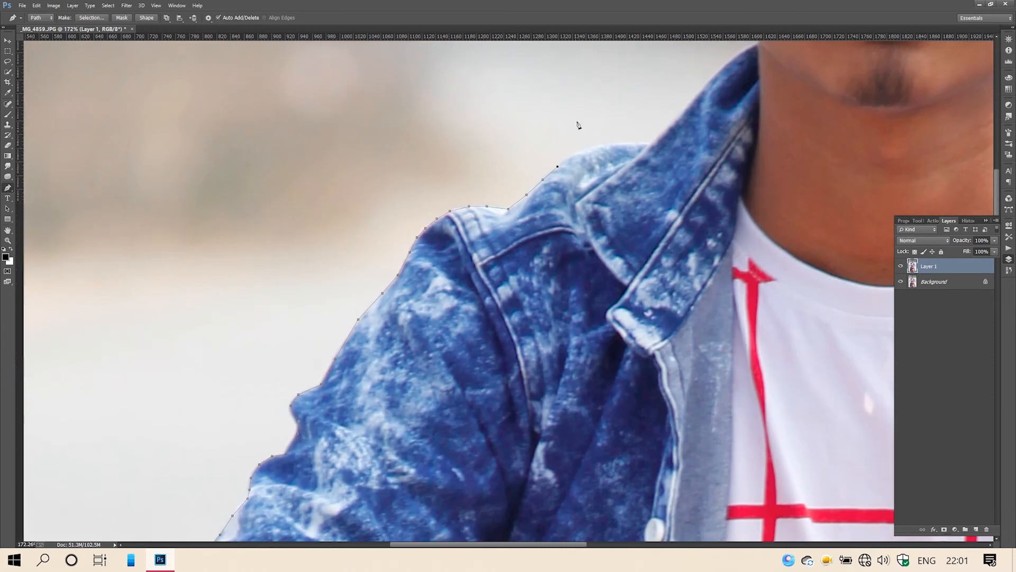
{"action": "left_click", "coordinate": [557, 167]}
{"action": "left_click", "coordinate": [575, 154]}
{"action": "left_click", "coordinate": [600, 145]}
{"action": "left_click", "coordinate": [651, 143]}
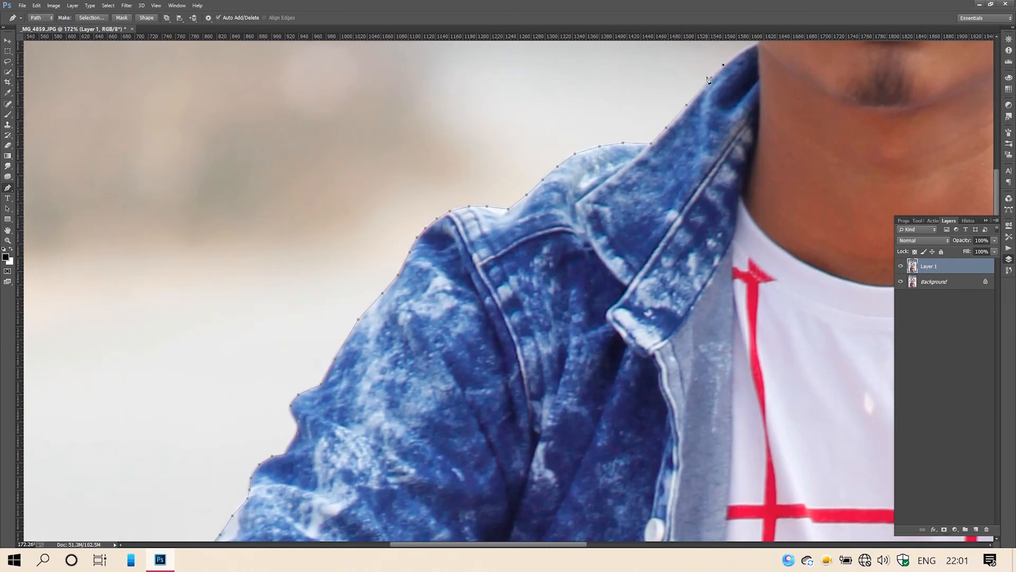
- Trace the collar edge up to the neck and follow the jaw to the earlobe
{"action": "scroll", "coordinate": [708, 79], "scroll_direction": "right", "scroll_amount": 5}
{"action": "scroll", "coordinate": [503, 222], "scroll_direction": "up", "scroll_amount": 3}
{"action": "left_click", "coordinate": [481, 233]}
{"action": "left_click", "coordinate": [494, 226]}
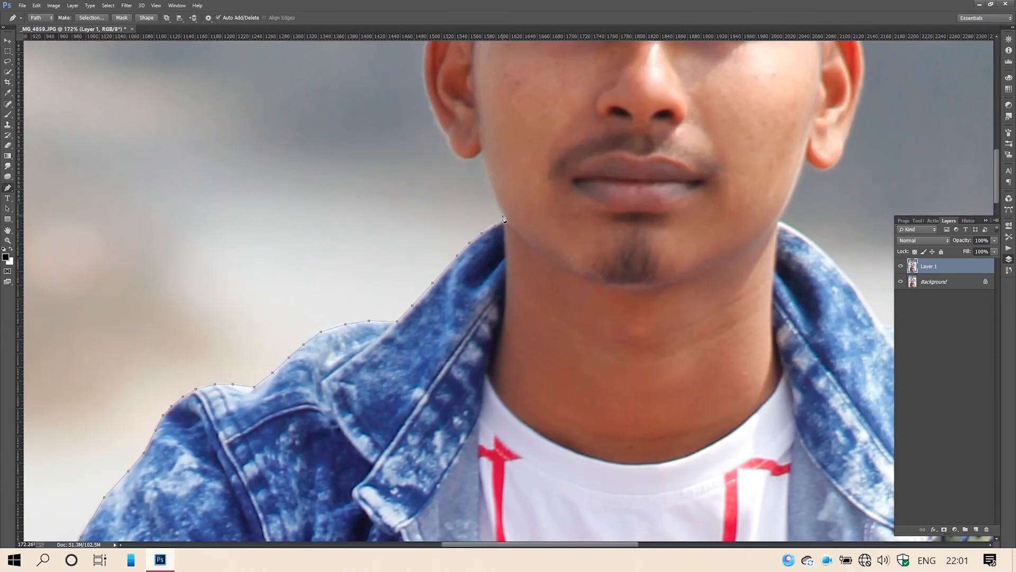
{"action": "left_click", "coordinate": [482, 153]}
{"action": "left_click", "coordinate": [475, 157]}
{"action": "left_click", "coordinate": [468, 158]}
- Trace the outer edge of the ear upward from the earlobe
{"action": "scroll", "coordinate": [468, 159], "scroll_direction": "up", "scroll_amount": 2}
{"action": "scroll", "coordinate": [467, 159], "scroll_direction": "up", "scroll_amount": 2}
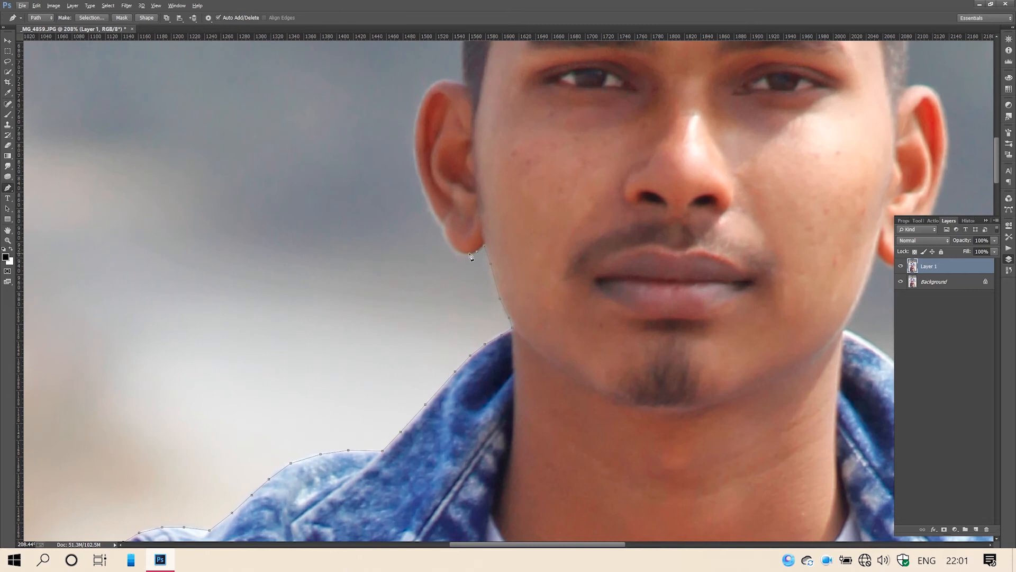
{"action": "left_click", "coordinate": [458, 250]}
{"action": "left_click", "coordinate": [434, 214]}
{"action": "left_click", "coordinate": [421, 180]}
{"action": "left_click", "coordinate": [416, 149]}
- Continue the path over the top of the ear and up the short hair at the temple
{"action": "scroll", "coordinate": [425, 170], "scroll_direction": "up", "scroll_amount": 1}
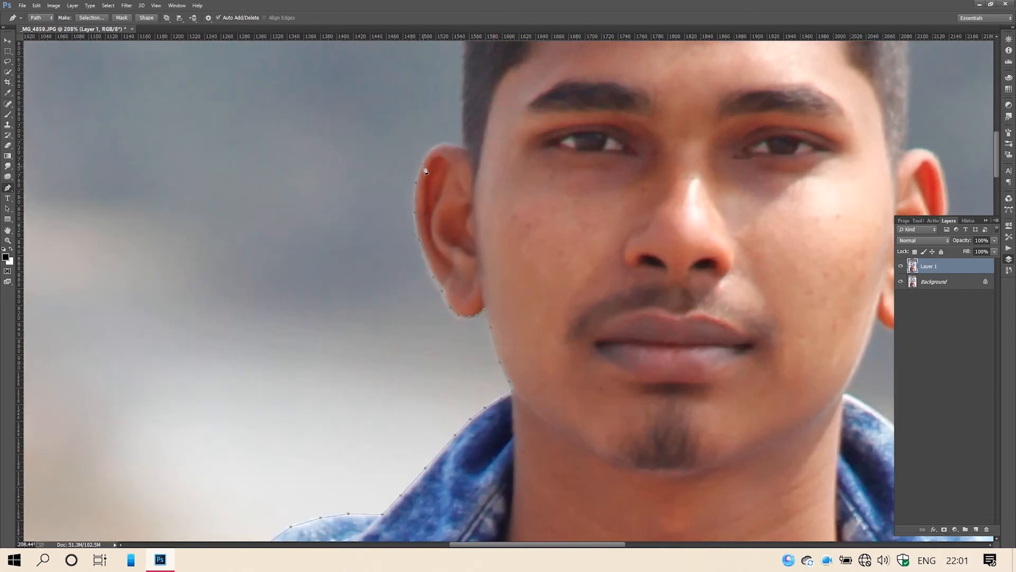
{"action": "left_click", "coordinate": [450, 145]}
{"action": "left_click", "coordinate": [466, 147]}
{"action": "left_click", "coordinate": [464, 124]}
{"action": "scroll", "coordinate": [464, 127], "scroll_direction": "up", "scroll_amount": 2}
{"action": "left_click", "coordinate": [465, 138]}
{"action": "left_click", "coordinate": [468, 105]}
- Trace the side of the hair from the temple bulge up toward the crown
{"action": "scroll", "coordinate": [483, 136], "scroll_direction": "up", "scroll_amount": 2}
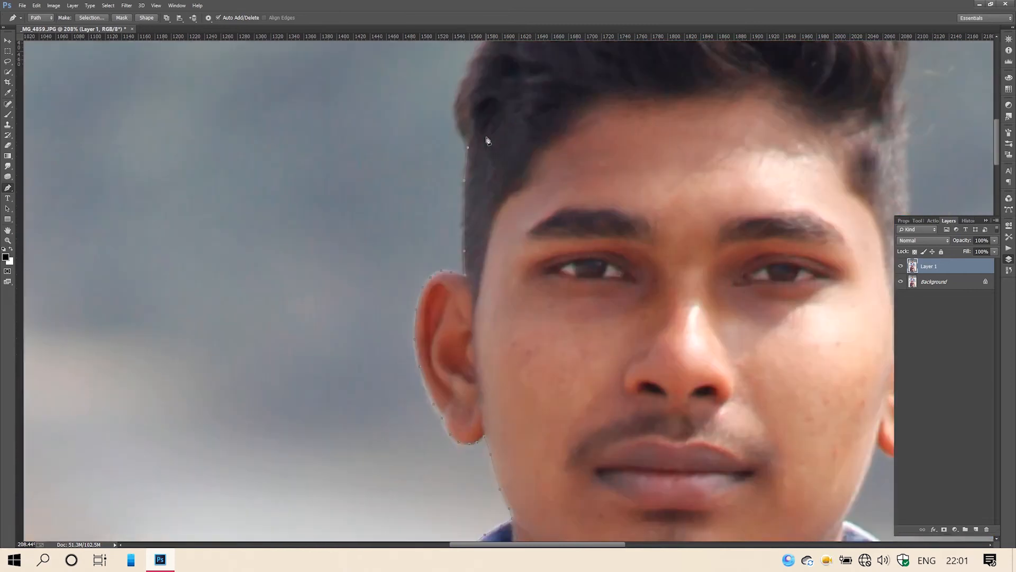
{"action": "left_click", "coordinate": [464, 169]}
{"action": "left_click", "coordinate": [457, 153]}
{"action": "left_click", "coordinate": [455, 135]}
{"action": "scroll", "coordinate": [461, 154], "scroll_direction": "up", "scroll_amount": 2}
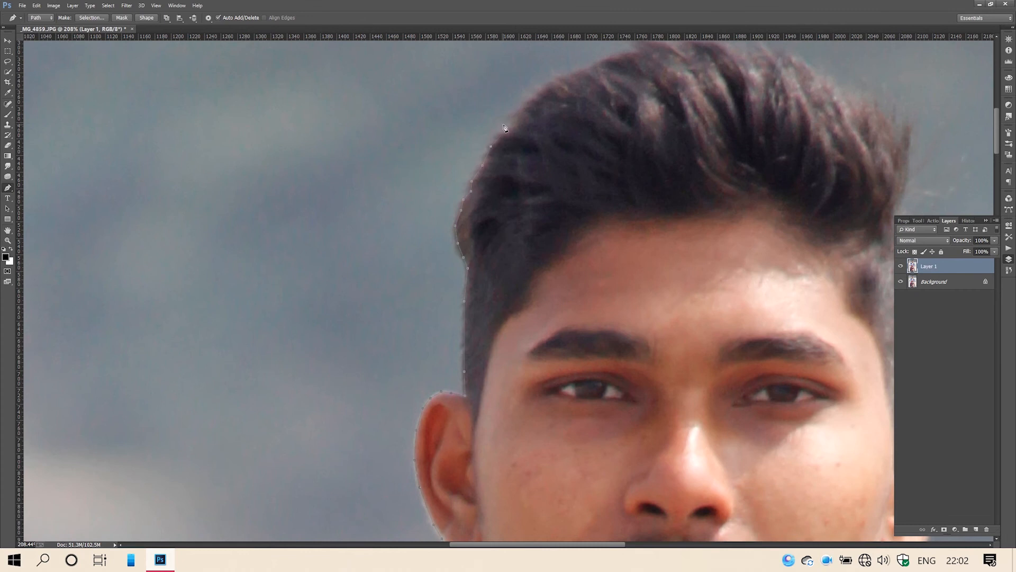
{"action": "left_click", "coordinate": [587, 69]}
{"action": "scroll", "coordinate": [609, 95], "scroll_direction": "up", "scroll_amount": 1}
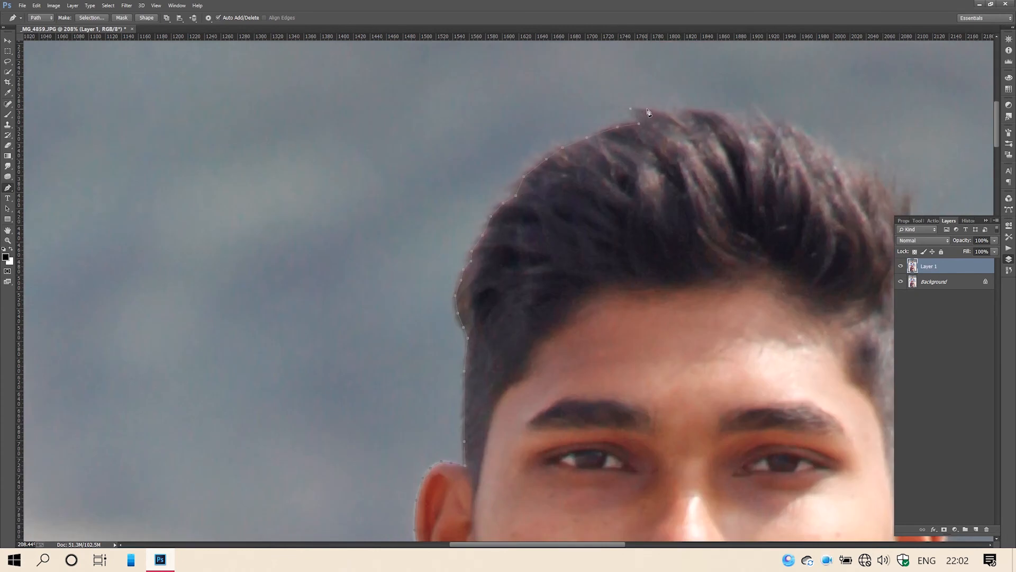
- Trace across the top of the hair to its opposite side
{"action": "left_click", "coordinate": [712, 111]}
{"action": "left_click", "coordinate": [728, 116]}
{"action": "left_click", "coordinate": [746, 124]}
{"action": "scroll", "coordinate": [745, 126], "scroll_direction": "right", "scroll_amount": 4}
{"action": "left_click", "coordinate": [621, 122]}
{"action": "left_click", "coordinate": [650, 135]}
{"action": "left_click", "coordinate": [679, 153]}
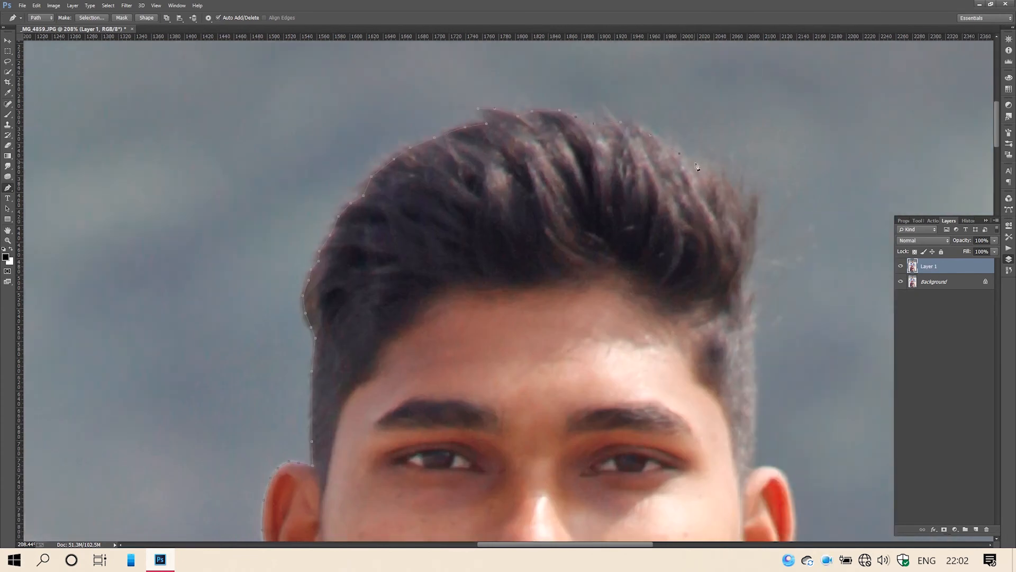
- Continue the path down the far side of the hair toward the second ear
{"action": "left_click", "coordinate": [743, 294]}
{"action": "scroll", "coordinate": [768, 313], "scroll_direction": "down", "scroll_amount": 1}
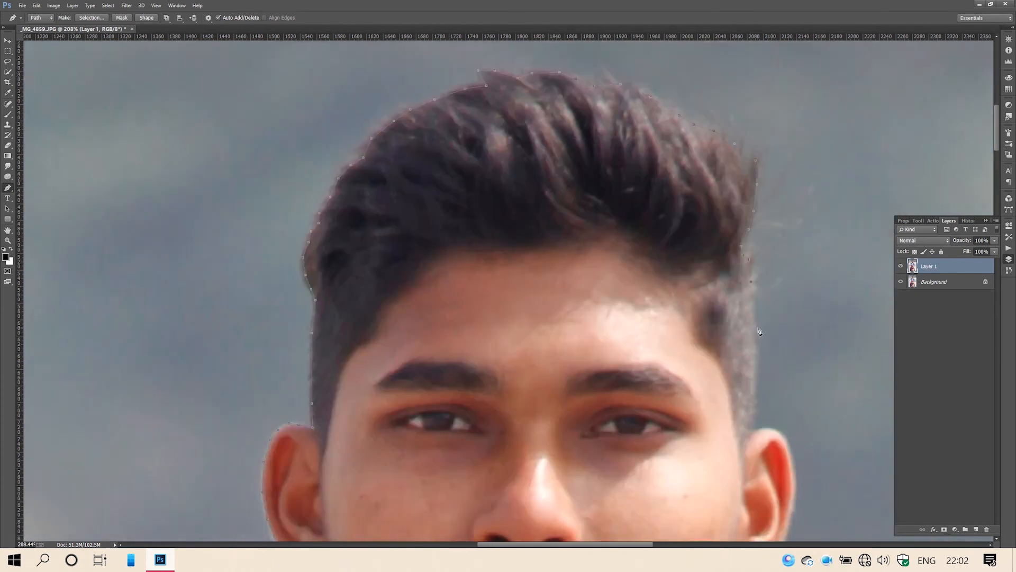
{"action": "left_click", "coordinate": [749, 263]}
{"action": "left_click", "coordinate": [751, 285]}
{"action": "left_click", "coordinate": [754, 326]}
- Trace around the second ear and down the jaw to the jacket collar
{"action": "scroll", "coordinate": [754, 318], "scroll_direction": "down", "scroll_amount": 3}
{"action": "left_click", "coordinate": [797, 375]}
{"action": "scroll", "coordinate": [798, 377], "scroll_direction": "down", "scroll_amount": 4}
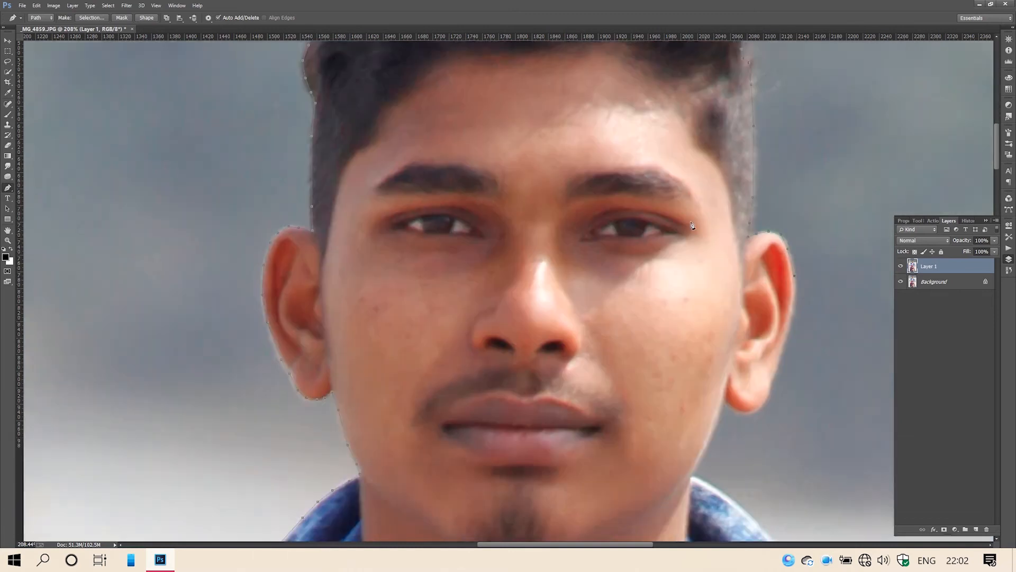
{"action": "scroll", "coordinate": [721, 97], "scroll_direction": "right", "scroll_amount": 2}
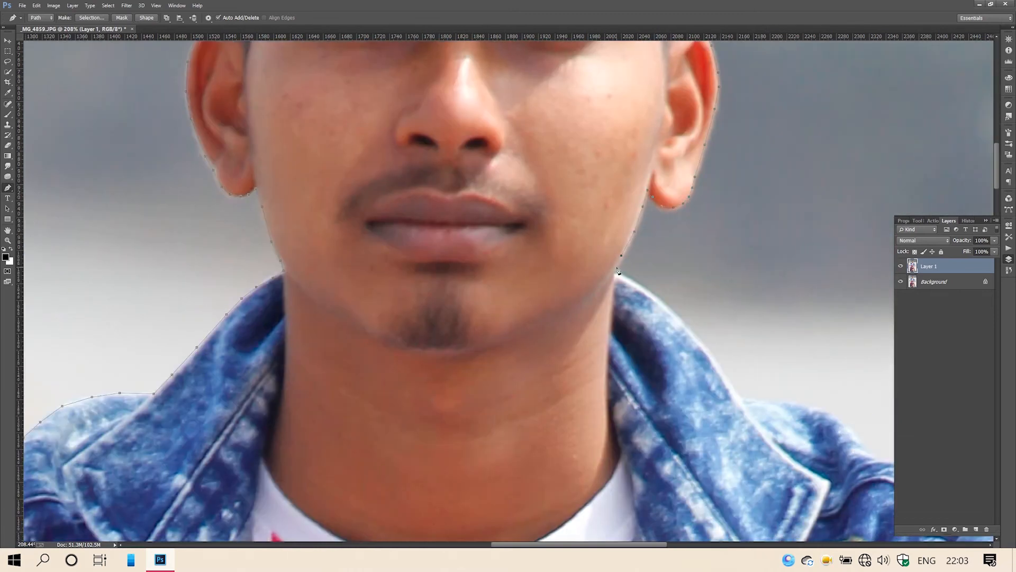
- Trace the outer edge of the jacket collar from the neck down to the shoulder
{"action": "left_click", "coordinate": [666, 305]}
{"action": "left_click", "coordinate": [706, 348]}
{"action": "left_click", "coordinate": [730, 386]}
{"action": "left_click", "coordinate": [740, 399]}
- Continue the path along the shoulder from the collar to the dip before the sleeve seam
{"action": "left_click", "coordinate": [771, 402]}
{"action": "left_click", "coordinate": [800, 405]}
{"action": "left_click", "coordinate": [832, 415]}
{"action": "left_click", "coordinate": [850, 430]}
{"action": "scroll", "coordinate": [830, 428], "scroll_direction": "right", "scroll_amount": 5}
{"action": "scroll", "coordinate": [830, 427], "scroll_direction": "down", "scroll_amount": 2}
{"action": "left_click", "coordinate": [524, 317]}
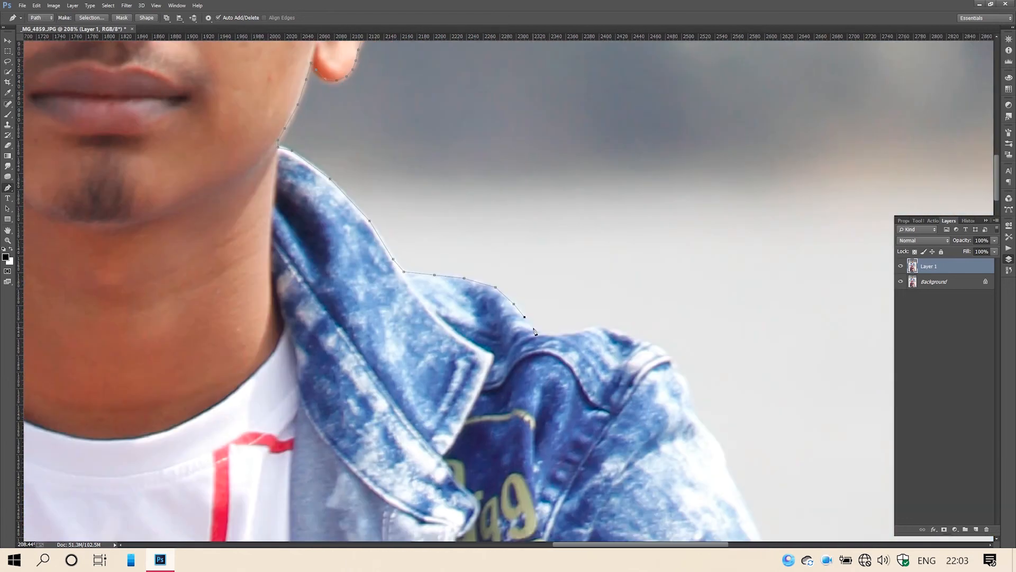
- Trace over the raised part of the shoulder to the sleeve seam
{"action": "left_click", "coordinate": [560, 334]}
{"action": "left_click", "coordinate": [582, 330]}
{"action": "left_click", "coordinate": [617, 332]}
{"action": "left_click", "coordinate": [639, 341]}
{"action": "left_click", "coordinate": [668, 356]}
- Trace around the shoulder's outer corner and onto the upper sleeve
{"action": "left_click", "coordinate": [682, 381]}
{"action": "left_click", "coordinate": [687, 389]}
{"action": "left_click", "coordinate": [697, 423]}
{"action": "scroll", "coordinate": [710, 435], "scroll_direction": "down", "scroll_amount": 3}
{"action": "scroll", "coordinate": [567, 318], "scroll_direction": "up", "scroll_amount": 3}
{"action": "left_click", "coordinate": [526, 261]}
{"action": "left_click", "coordinate": [536, 277]}
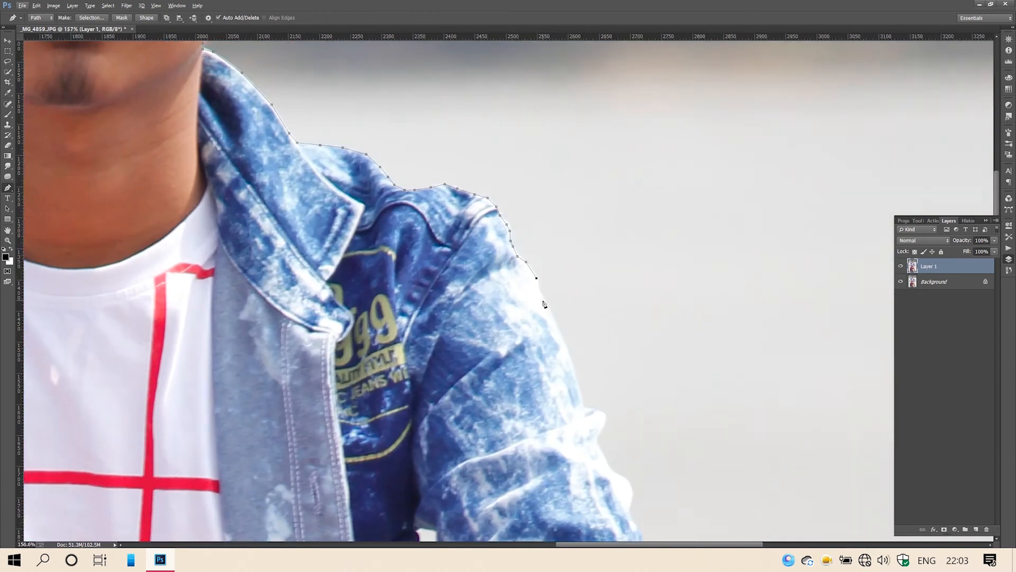
- Continue the path down the outer upper arm to the first protruding sleeve fold
{"action": "left_click", "coordinate": [543, 300]}
{"action": "left_click", "coordinate": [567, 350]}
{"action": "left_click", "coordinate": [580, 389]}
{"action": "left_click", "coordinate": [584, 408]}
{"action": "left_click", "coordinate": [597, 411]}
{"action": "left_click", "coordinate": [606, 418]}
- Trace around the bulging sleeve folds down to the elbow crease
{"action": "left_click", "coordinate": [596, 441]}
{"action": "left_click", "coordinate": [604, 456]}
{"action": "left_click", "coordinate": [611, 469]}
{"action": "left_click", "coordinate": [623, 477]}
{"action": "left_click", "coordinate": [629, 483]}
{"action": "scroll", "coordinate": [629, 483], "scroll_direction": "down", "scroll_amount": 2}
{"action": "left_click", "coordinate": [633, 324]}
{"action": "left_click", "coordinate": [628, 345]}
{"action": "left_click", "coordinate": [640, 370]}
{"action": "left_click", "coordinate": [646, 409]}
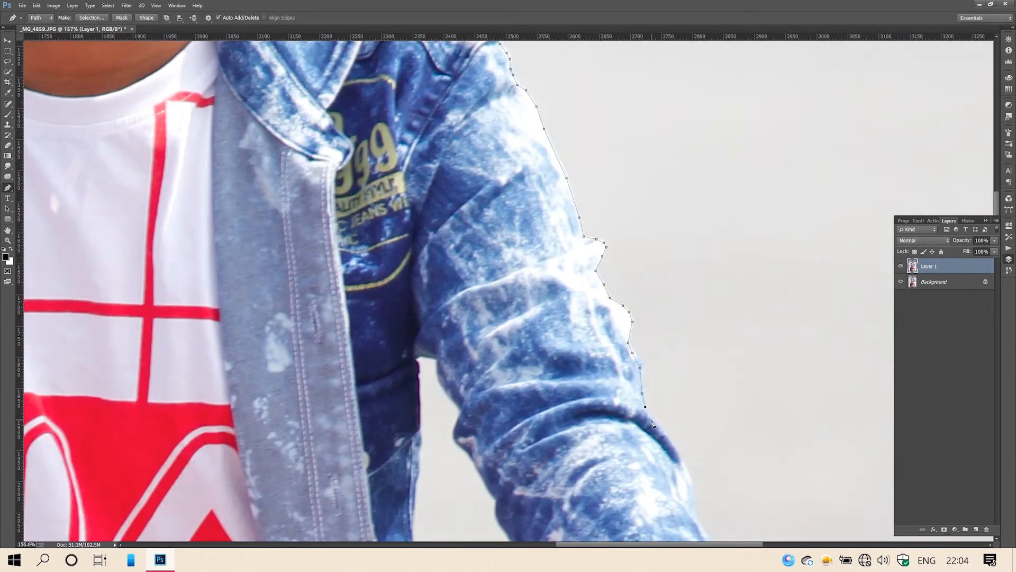
- Trace around the elbow and onto the outer edge of the forearm
{"action": "left_click", "coordinate": [667, 438]}
{"action": "scroll", "coordinate": [538, 281], "scroll_direction": "down", "scroll_amount": 1}
{"action": "scroll", "coordinate": [537, 281], "scroll_direction": "right", "scroll_amount": 2}
{"action": "scroll", "coordinate": [594, 261], "scroll_direction": "down", "scroll_amount": 2}
{"action": "left_click", "coordinate": [562, 188]}
{"action": "left_click", "coordinate": [569, 205]}
{"action": "left_click", "coordinate": [572, 227]}
{"action": "left_click", "coordinate": [574, 239]}
{"action": "left_click", "coordinate": [580, 255]}
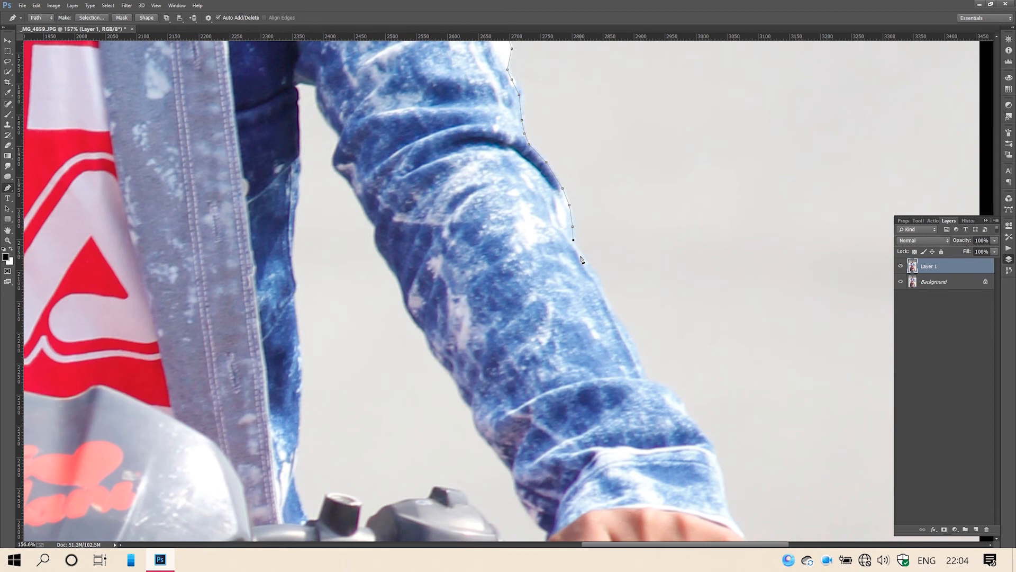
- Continue the path down the forearm and over the gathered folds above the cuff
{"action": "left_click", "coordinate": [599, 283]}
{"action": "left_click", "coordinate": [617, 320]}
{"action": "left_click", "coordinate": [631, 341]}
{"action": "left_click", "coordinate": [641, 362]}
{"action": "left_click", "coordinate": [644, 379]}
{"action": "left_click", "coordinate": [657, 382]}
{"action": "left_click", "coordinate": [672, 391]}
{"action": "left_click", "coordinate": [697, 427]}
- Trace the edge of the jacket cuff down to the wrist
{"action": "scroll", "coordinate": [596, 212], "scroll_direction": "down", "scroll_amount": 2}
{"action": "scroll", "coordinate": [596, 211], "scroll_direction": "right", "scroll_amount": 1}
{"action": "left_click", "coordinate": [637, 303]}
{"action": "left_click", "coordinate": [643, 334]}
{"action": "left_click", "coordinate": [655, 363]}
{"action": "left_click", "coordinate": [665, 383]}
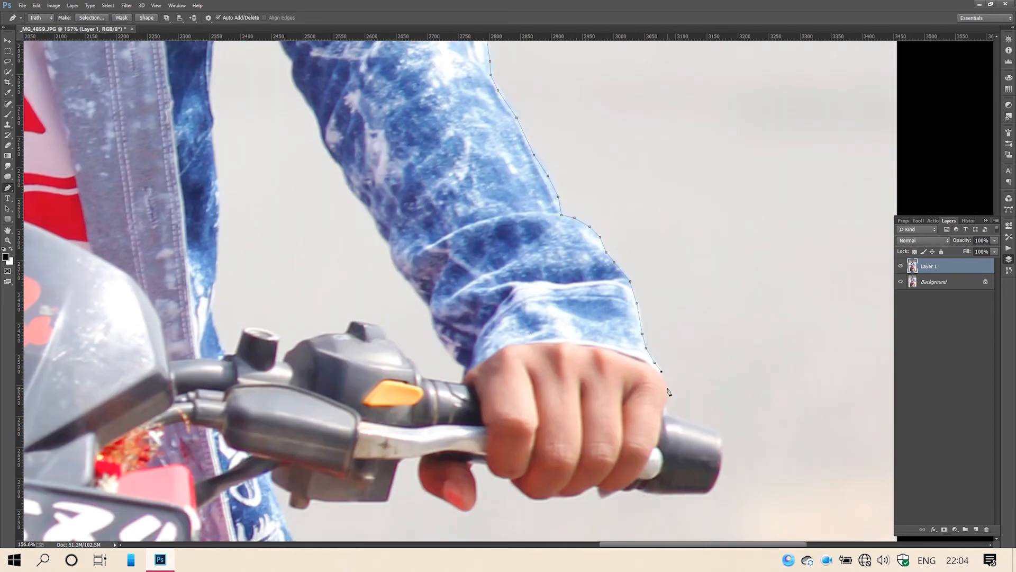
- Trace the side of the hand and around the outer end of the handlebar grip
{"action": "left_click", "coordinate": [668, 394]}
{"action": "left_click", "coordinate": [665, 405]}
{"action": "left_click", "coordinate": [667, 414]}
{"action": "left_click", "coordinate": [694, 423]}
{"action": "left_click", "coordinate": [719, 433]}
{"action": "left_click", "coordinate": [722, 444]}
{"action": "left_click", "coordinate": [711, 487]}
- Trace the underside of the grip, the fingers and the thumb below the lever
{"action": "scroll", "coordinate": [665, 328], "scroll_direction": "down", "scroll_amount": 3}
{"action": "scroll", "coordinate": [665, 329], "scroll_direction": "up", "scroll_amount": 1}
{"action": "left_click", "coordinate": [707, 276]}
{"action": "left_click", "coordinate": [656, 278]}
{"action": "left_click", "coordinate": [638, 272]}
{"action": "left_click", "coordinate": [625, 273]}
{"action": "left_click", "coordinate": [615, 273]}
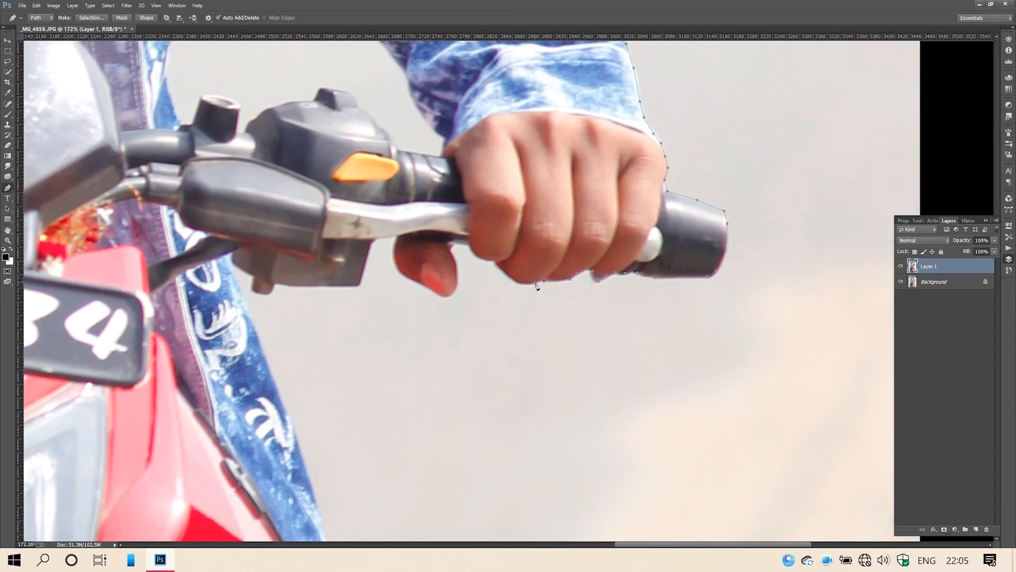
{"action": "left_click", "coordinate": [448, 248]}
{"action": "left_click", "coordinate": [456, 275]}
- Trace the hanging jacket edge from below the handlebar down to the turn signal
{"action": "left_click", "coordinate": [254, 321]}
{"action": "scroll", "coordinate": [278, 394], "scroll_direction": "down", "scroll_amount": 3}
{"action": "left_click", "coordinate": [316, 390]}
{"action": "scroll", "coordinate": [318, 392], "scroll_direction": "down", "scroll_amount": 3}
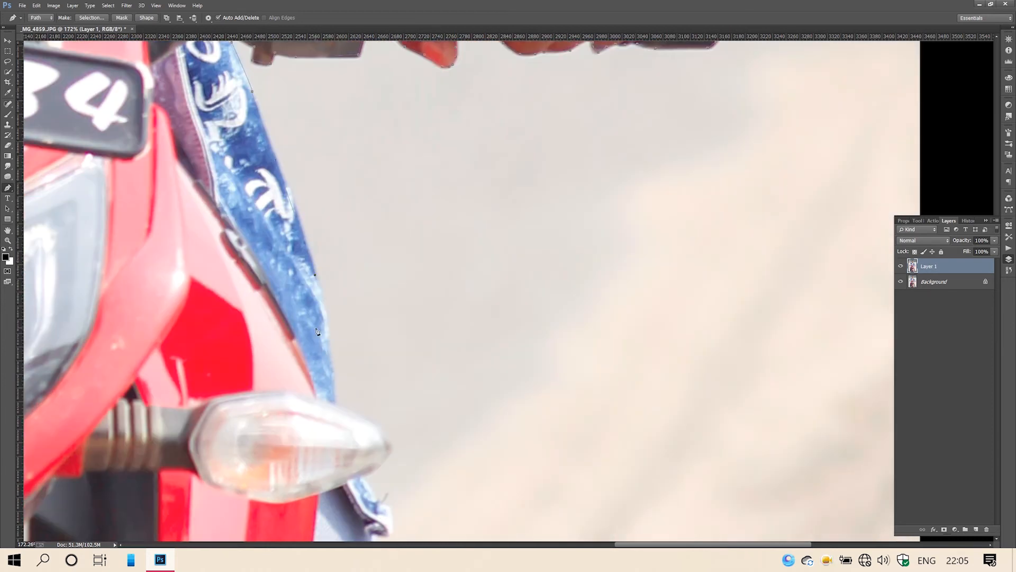
{"action": "left_click", "coordinate": [324, 309]}
{"action": "left_click", "coordinate": [329, 353]}
{"action": "left_click", "coordinate": [336, 404]}
- Trace around the tip of the turn signal back to the jacket edge beneath it
{"action": "left_click", "coordinate": [352, 412]}
{"action": "left_click", "coordinate": [381, 430]}
{"action": "left_click", "coordinate": [390, 446]}
{"action": "left_click", "coordinate": [376, 470]}
{"action": "left_click", "coordinate": [359, 477]}
- Trace around the jacket's hem corner below the turn signal to the jeans
{"action": "left_click", "coordinate": [374, 498]}
{"action": "scroll", "coordinate": [370, 382], "scroll_direction": "down", "scroll_amount": 4}
{"action": "left_click", "coordinate": [382, 346]}
{"action": "left_click", "coordinate": [389, 348]}
{"action": "left_click", "coordinate": [392, 363]}
{"action": "left_click", "coordinate": [391, 374]}
{"action": "left_click", "coordinate": [374, 377]}
- Continue the path down the outer edge of the thigh toward the knee
{"action": "left_click", "coordinate": [385, 407]}
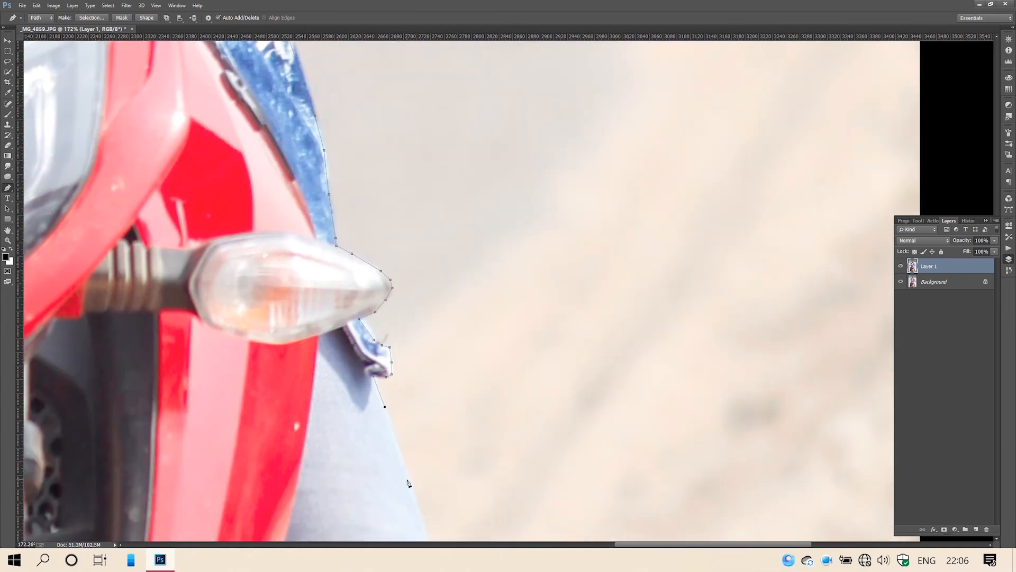
{"action": "left_click", "coordinate": [408, 476]}
{"action": "scroll", "coordinate": [406, 438], "scroll_direction": "down", "scroll_amount": 3}
{"action": "scroll", "coordinate": [406, 438], "scroll_direction": "down", "scroll_amount": 5}
{"action": "scroll", "coordinate": [429, 243], "scroll_direction": "up", "scroll_amount": 3}
{"action": "left_click", "coordinate": [427, 243]}
{"action": "left_click", "coordinate": [435, 273]}
- Trace around the first jeans folds at the outer side of the knee
{"action": "left_click", "coordinate": [449, 302]}
{"action": "left_click", "coordinate": [452, 311]}
{"action": "left_click", "coordinate": [448, 324]}
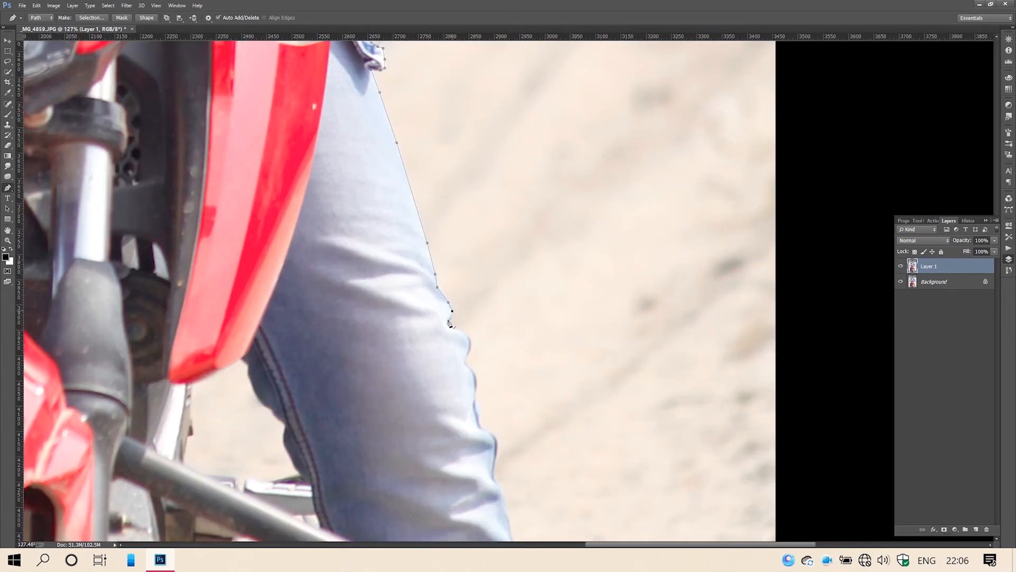
{"action": "left_click", "coordinate": [455, 330]}
{"action": "left_click", "coordinate": [467, 336]}
{"action": "left_click", "coordinate": [470, 348]}
{"action": "left_click", "coordinate": [474, 391]}
- Trace the outer edge below the knee around the next jeans fold
{"action": "scroll", "coordinate": [475, 391], "scroll_direction": "down", "scroll_amount": 4}
{"action": "left_click", "coordinate": [475, 331]}
{"action": "left_click", "coordinate": [477, 346]}
{"action": "left_click", "coordinate": [481, 352]}
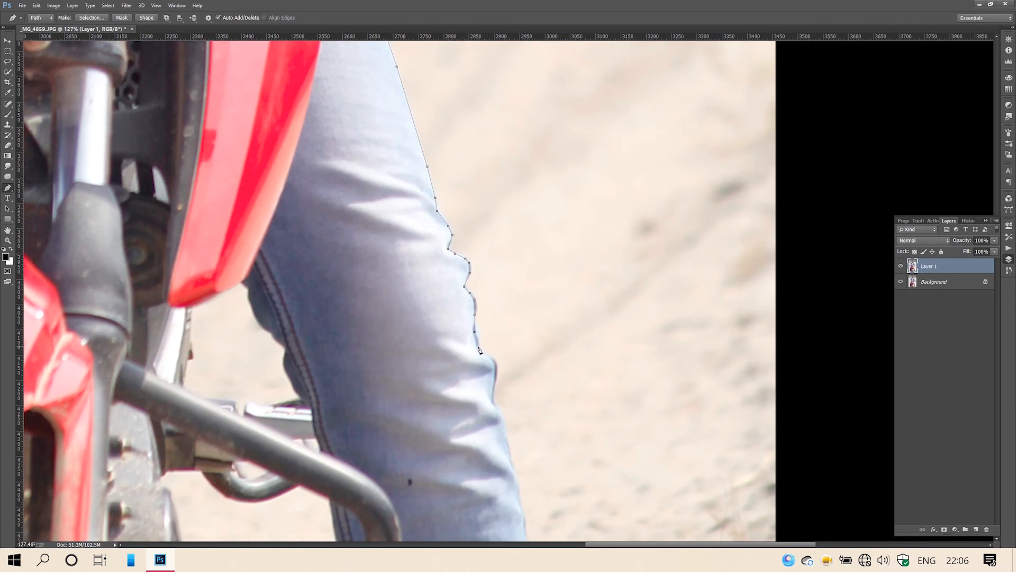
{"action": "left_click", "coordinate": [488, 357]}
{"action": "left_click", "coordinate": [497, 363]}
- Continue the path down the outer edge of the lower leg to the bulge in the jeans
{"action": "scroll", "coordinate": [504, 406], "scroll_direction": "down", "scroll_amount": 5}
{"action": "left_click", "coordinate": [506, 343]}
{"action": "left_click", "coordinate": [512, 374]}
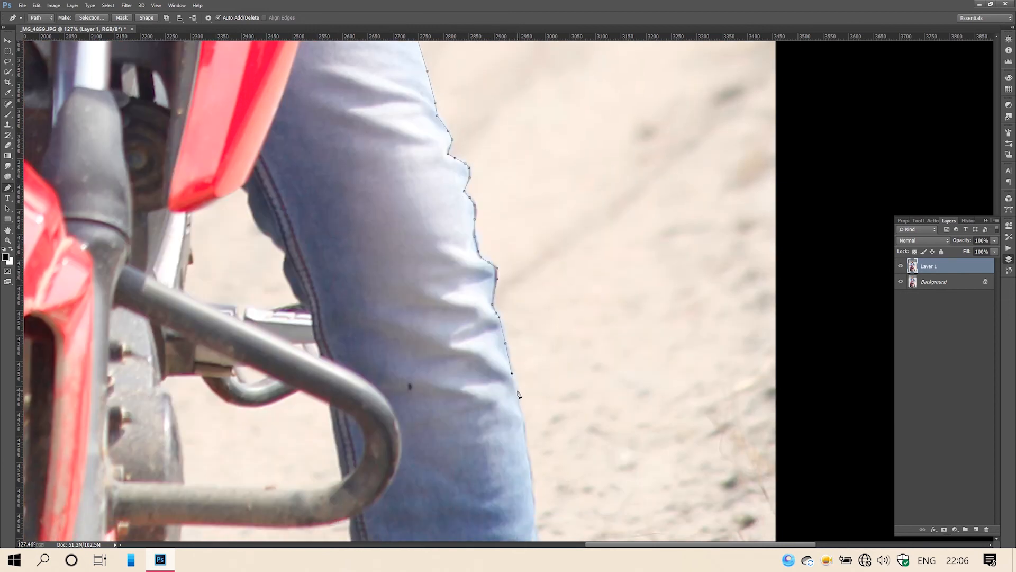
{"action": "left_click", "coordinate": [524, 428]}
{"action": "scroll", "coordinate": [524, 429], "scroll_direction": "down", "scroll_amount": 4}
{"action": "left_click", "coordinate": [532, 370]}
{"action": "left_click", "coordinate": [533, 393]}
{"action": "left_click", "coordinate": [533, 412]}
{"action": "left_click", "coordinate": [538, 428]}
{"action": "scroll", "coordinate": [540, 429], "scroll_direction": "down", "scroll_amount": 3}
{"action": "left_click", "coordinate": [546, 393]}
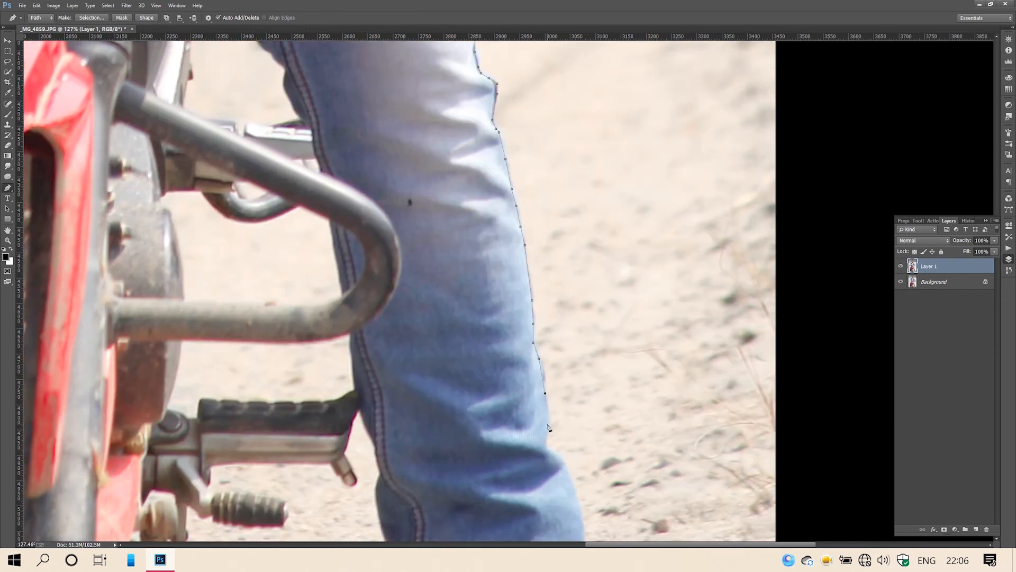
- Trace around the lower jeans bulge to just beyond the photo's bottom edge
{"action": "scroll", "coordinate": [582, 465], "scroll_direction": "down", "scroll_amount": 3}
{"action": "left_click", "coordinate": [579, 424]}
{"action": "left_click", "coordinate": [583, 458]}
{"action": "left_click", "coordinate": [585, 492]}
{"action": "left_click", "coordinate": [586, 514]}
{"action": "left_click", "coordinate": [584, 523]}
- Trace back along the inner lower leg and around the footrest, pedal and lower bike parts
{"action": "left_click", "coordinate": [419, 535]}
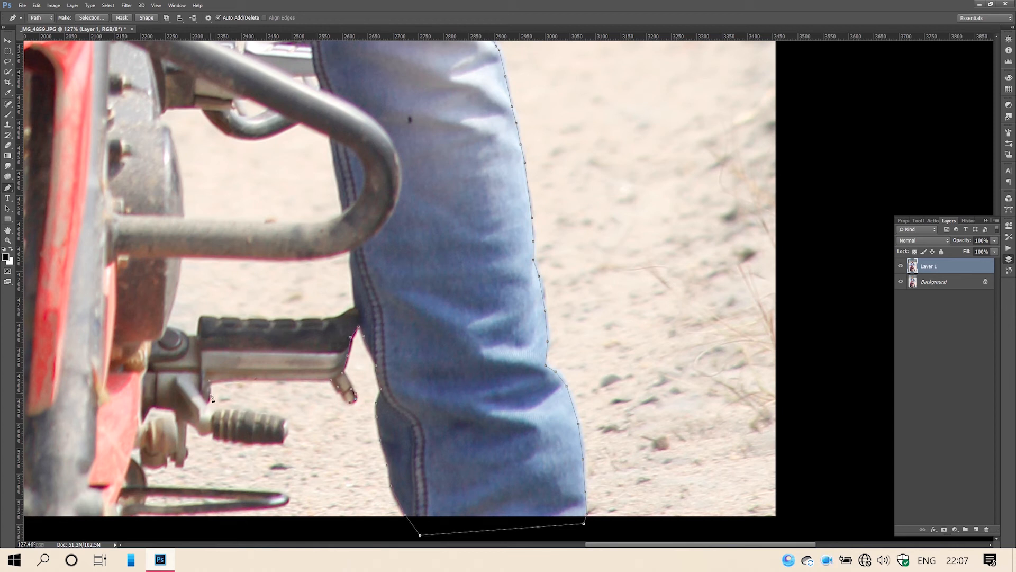
{"action": "left_click", "coordinate": [263, 441]}
{"action": "left_click", "coordinate": [239, 441]}
{"action": "left_click", "coordinate": [146, 484]}
{"action": "left_click", "coordinate": [171, 488]}
{"action": "left_click", "coordinate": [225, 488]}
{"action": "scroll", "coordinate": [133, 516], "scroll_direction": "down", "scroll_amount": 5}
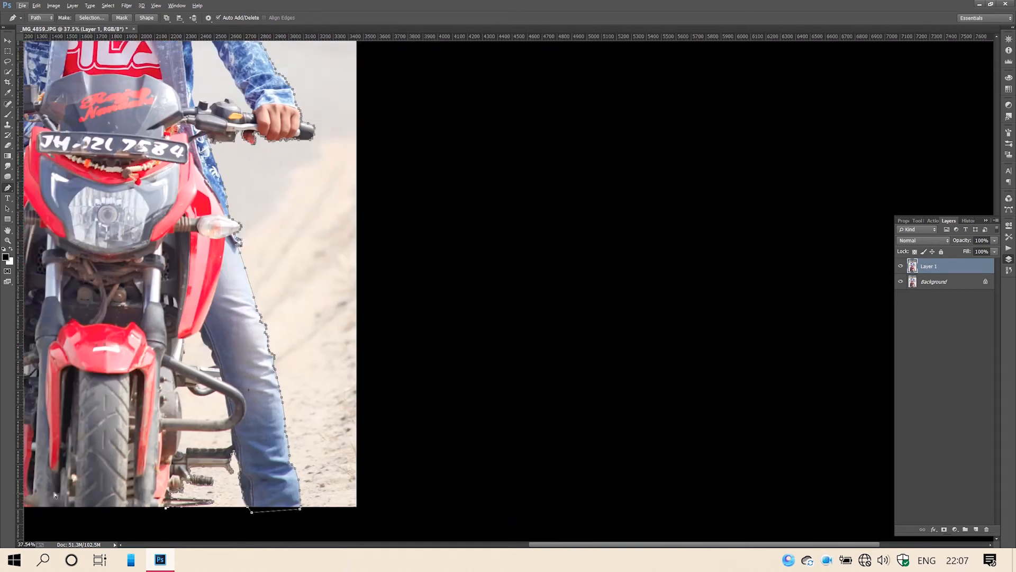
- Close the path below the front wheel and convert it into a selection
{"action": "left_click", "coordinate": [306, 524]}
{"action": "left_click", "coordinate": [245, 507]}
{"action": "right_click", "coordinate": [326, 365]}
{"action": "left_click", "coordinate": [370, 116]}
{"action": "left_click", "coordinate": [547, 174]}
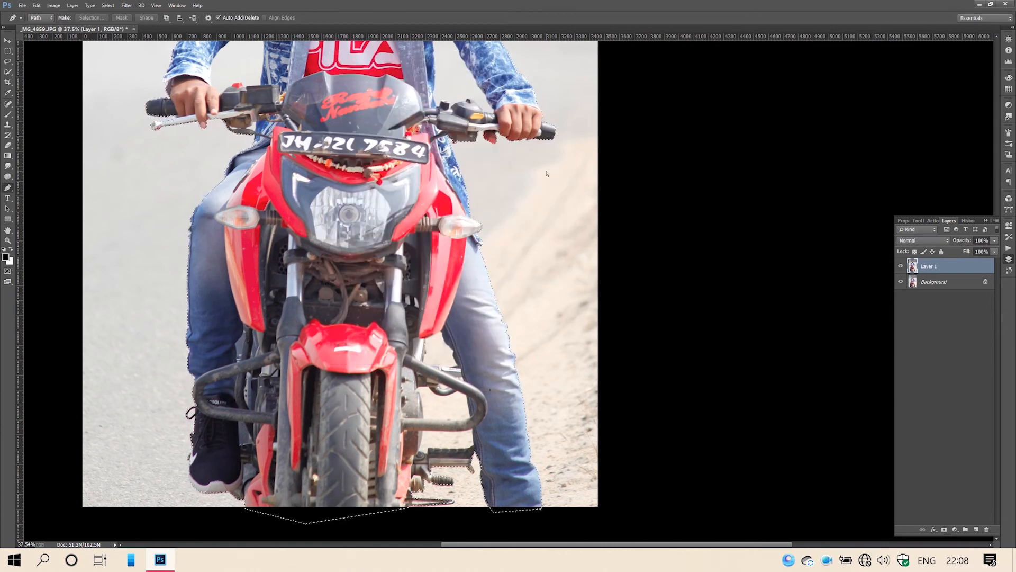
- Copy the selected rider and bike to a new layer and hide Layer 1 and Background
{"action": "key", "text": "ctrl+j"}
{"action": "left_click", "coordinate": [917, 284]}
{"action": "left_click_drag", "start_coordinate": [901, 282], "coordinate": [901, 296]}
{"action": "left_click", "coordinate": [921, 268]}
- Trace the gap's edge from the red fairing tip down the inner jeans to the footrest
{"action": "left_click_drag", "start_coordinate": [423, 318], "coordinate": [499, 235]}
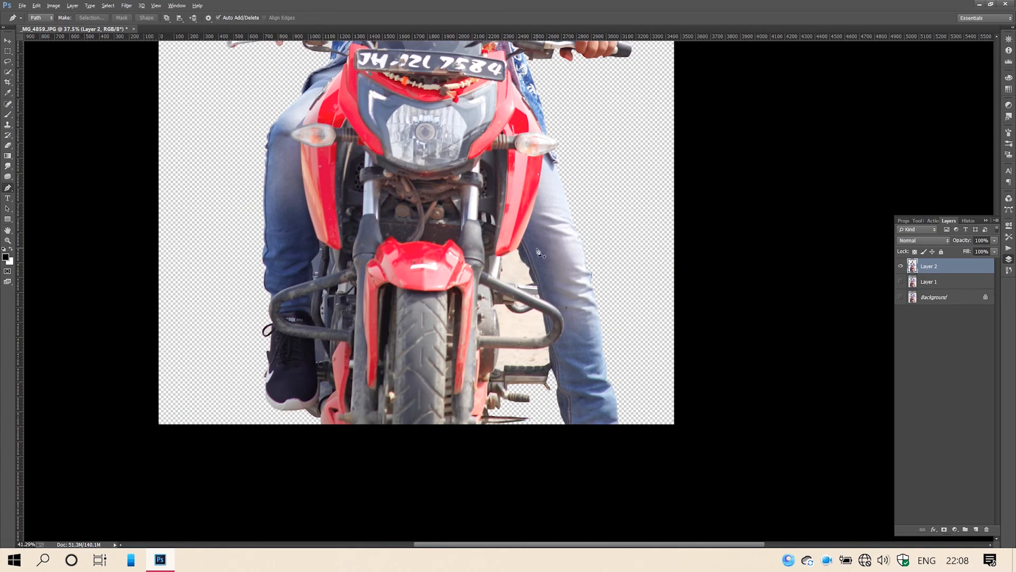
{"action": "scroll", "coordinate": [529, 250], "scroll_direction": "up", "scroll_amount": 5}
{"action": "scroll", "coordinate": [493, 256], "scroll_direction": "up", "scroll_amount": 7}
{"action": "left_click", "coordinate": [507, 241]}
{"action": "left_click", "coordinate": [522, 252]}
{"action": "left_click", "coordinate": [522, 267]}
{"action": "left_click", "coordinate": [531, 290]}
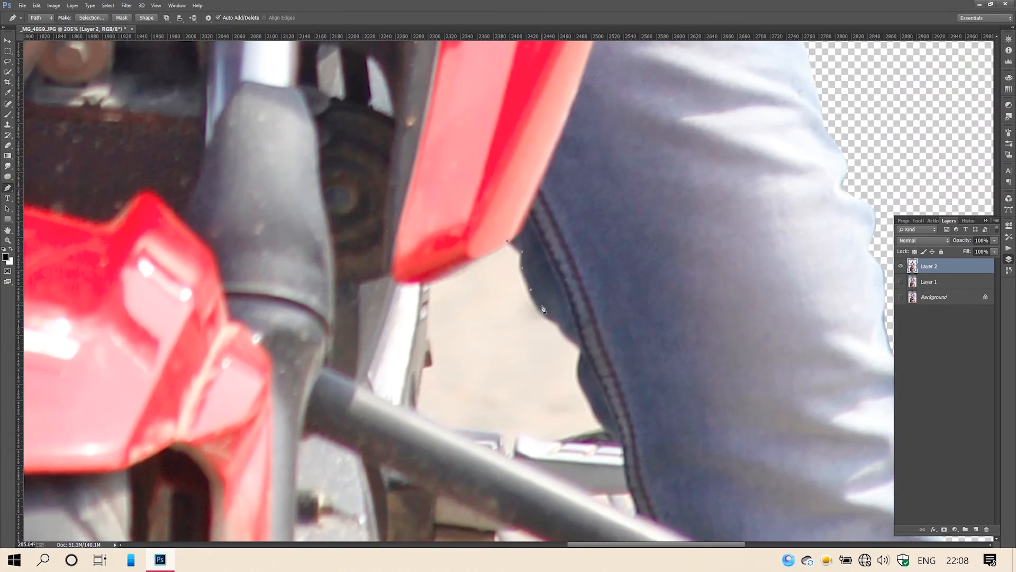
{"action": "left_click", "coordinate": [571, 343]}
{"action": "left_click", "coordinate": [579, 368]}
{"action": "left_click", "coordinate": [582, 382]}
{"action": "left_click", "coordinate": [602, 429]}
- Close the path along the footrest and crash guard, convert it into a selection and delete the background inside
{"action": "left_click", "coordinate": [569, 438]}
{"action": "left_click", "coordinate": [555, 441]}
{"action": "left_click", "coordinate": [536, 439]}
{"action": "left_click", "coordinate": [517, 435]}
{"action": "left_click", "coordinate": [514, 456]}
{"action": "left_click", "coordinate": [450, 428]}
{"action": "left_click", "coordinate": [428, 421]}
{"action": "left_click", "coordinate": [411, 410]}
{"action": "left_click", "coordinate": [507, 241]}
{"action": "right_click", "coordinate": [516, 246]}
{"action": "left_click", "coordinate": [544, 286]}
{"action": "key", "text": "Return"}
{"action": "key", "text": "Delete"}
- Outline the small gap between the rear footrest, crash guard and jeans, convert it into a selection and delete its background
{"action": "scroll", "coordinate": [544, 283], "scroll_direction": "down", "scroll_amount": 5}
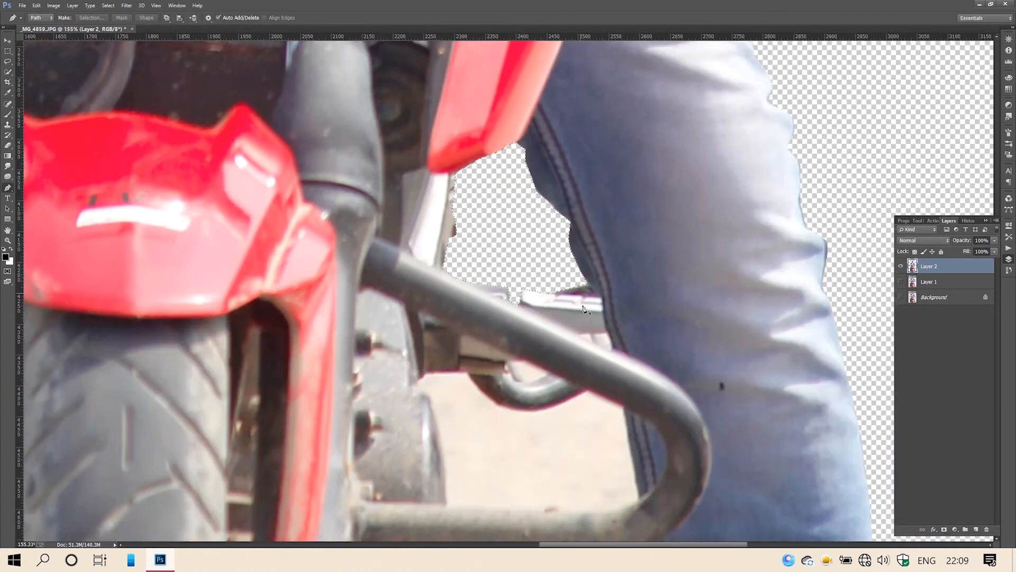
{"action": "scroll", "coordinate": [575, 275], "scroll_direction": "up", "scroll_amount": 3}
{"action": "left_click", "coordinate": [573, 271]}
{"action": "left_click", "coordinate": [615, 265]}
{"action": "left_click", "coordinate": [619, 290]}
{"action": "left_click", "coordinate": [575, 270]}
{"action": "right_click", "coordinate": [598, 278]}
{"action": "left_click", "coordinate": [625, 286]}
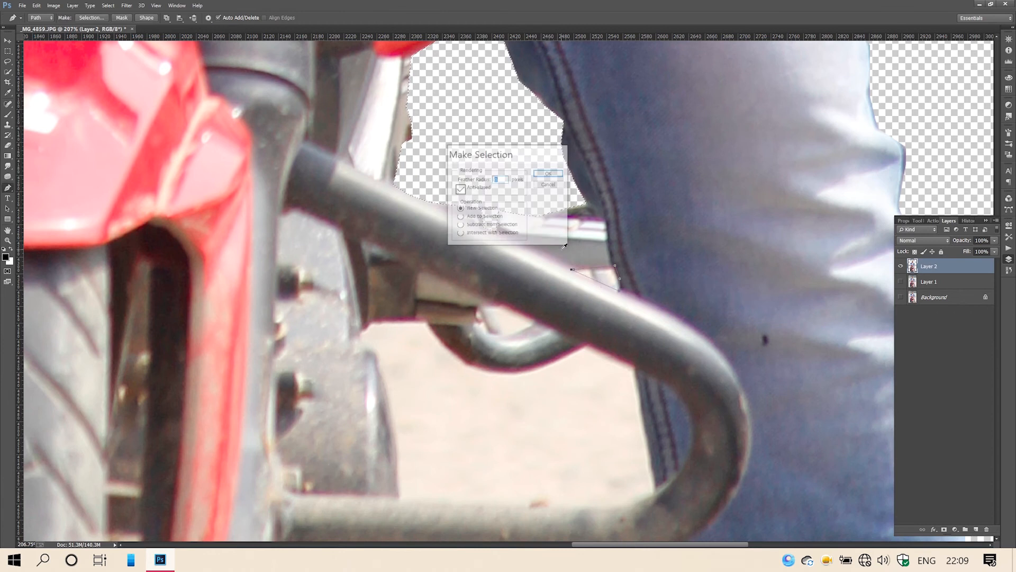
{"action": "key", "text": "Return"}
{"action": "key", "text": "Delete"}
- Outline the small gap enclosed by the curved pipe behind the crash guard, select it and delete its background
{"action": "left_click", "coordinate": [478, 305]}
{"action": "left_click", "coordinate": [503, 304]}
{"action": "left_click", "coordinate": [534, 321]}
{"action": "left_click", "coordinate": [501, 337]}
{"action": "left_click", "coordinate": [474, 324]}
{"action": "left_click", "coordinate": [478, 306]}
{"action": "right_click", "coordinate": [488, 316]}
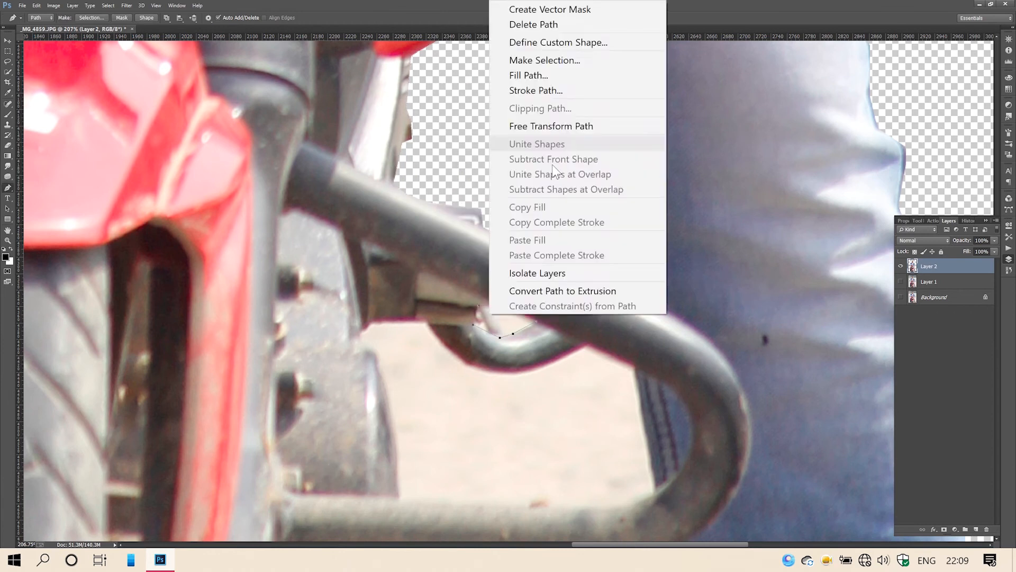
{"action": "left_click", "coordinate": [545, 60]}
- Trace the large gap inside the crash guard, following the curved pipe's underside and down the jeans edge
{"action": "left_click", "coordinate": [369, 321]}
{"action": "left_click", "coordinate": [425, 321]}
{"action": "left_click", "coordinate": [441, 341]}
{"action": "left_click", "coordinate": [465, 359]}
{"action": "left_click", "coordinate": [490, 367]}
{"action": "left_click", "coordinate": [514, 370]}
{"action": "left_click", "coordinate": [544, 362]}
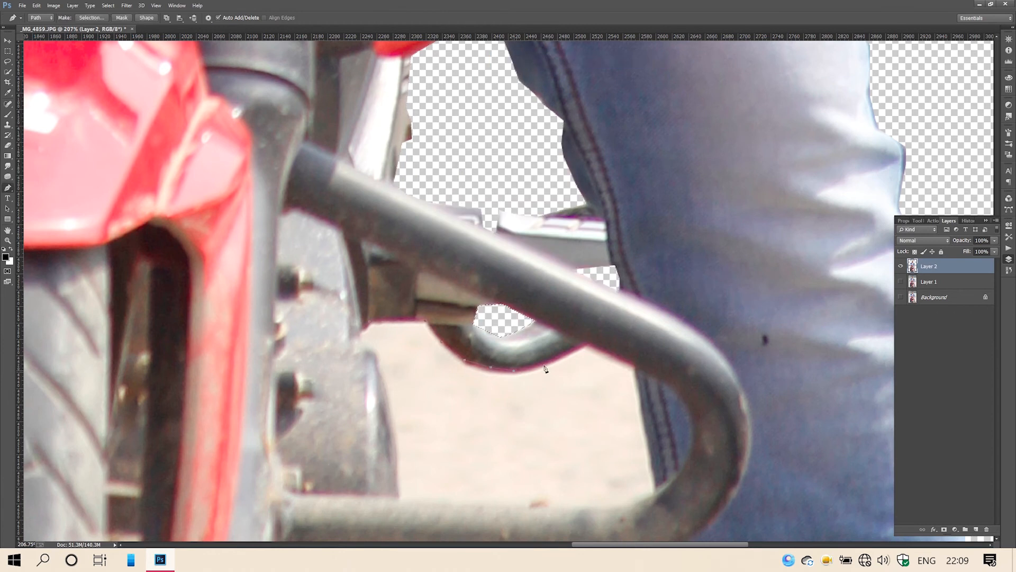
{"action": "left_click", "coordinate": [584, 341]}
{"action": "left_click", "coordinate": [636, 366]}
{"action": "left_click", "coordinate": [647, 445]}
{"action": "left_click", "coordinate": [657, 489]}
- Close the path along the lower guard bar and engine cover, convert it into a selection and delete the background inside
{"action": "left_click", "coordinate": [636, 501]}
{"action": "left_click", "coordinate": [602, 507]}
{"action": "left_click", "coordinate": [501, 506]}
{"action": "left_click", "coordinate": [398, 498]}
{"action": "left_click", "coordinate": [395, 454]}
{"action": "left_click", "coordinate": [384, 381]}
{"action": "left_click", "coordinate": [362, 347]}
{"action": "left_click", "coordinate": [369, 320]}
{"action": "right_click", "coordinate": [426, 349]}
{"action": "left_click", "coordinate": [499, 88]}
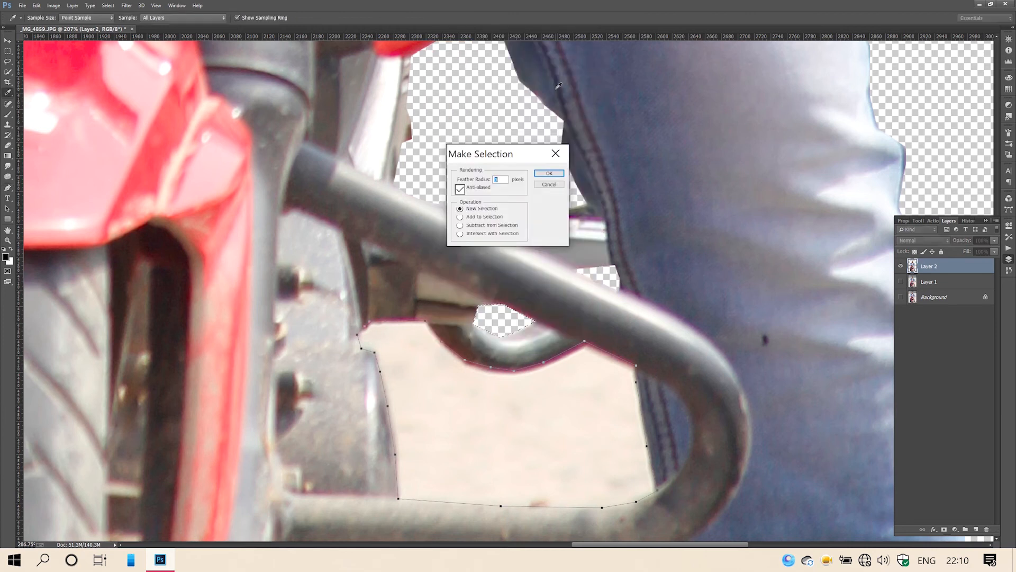
{"action": "key", "text": "Return"}
{"action": "key", "text": "Delete"}
- Trace the gap below the crash guard along the bar's underside and down the jeans to the footrest
{"action": "scroll", "coordinate": [499, 89], "scroll_direction": "down", "scroll_amount": 3}
{"action": "scroll", "coordinate": [498, 187], "scroll_direction": "down", "scroll_amount": 7}
{"action": "scroll", "coordinate": [462, 244], "scroll_direction": "up", "scroll_amount": 8}
{"action": "left_click", "coordinate": [434, 240]}
{"action": "left_click", "coordinate": [517, 242]}
{"action": "left_click", "coordinate": [578, 243]}
{"action": "left_click", "coordinate": [625, 236]}
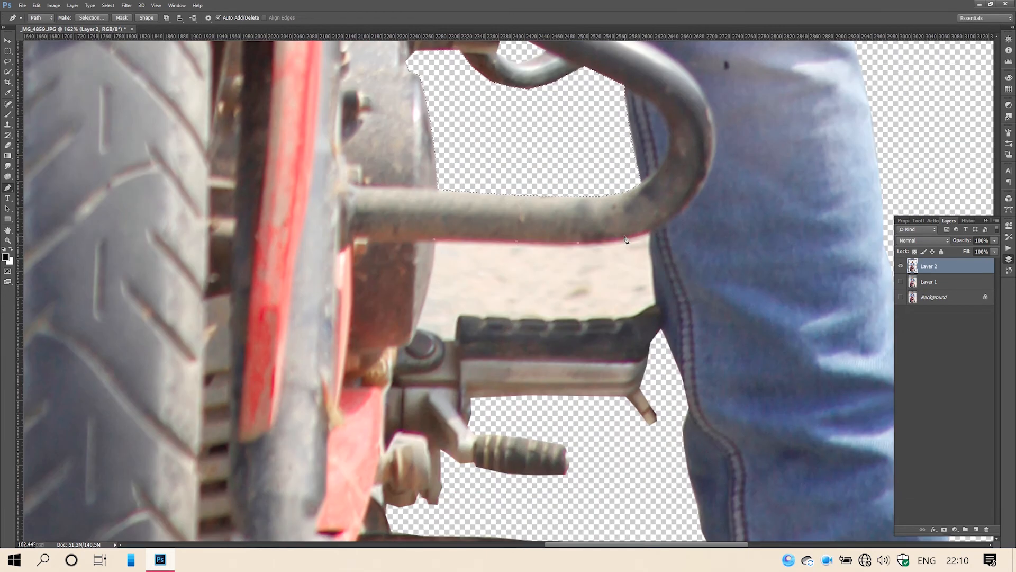
{"action": "left_click", "coordinate": [653, 230]}
{"action": "left_click", "coordinate": [657, 266]}
{"action": "left_click", "coordinate": [659, 299]}
- Continue the path along the upper edge of the rubber footrest to its inner end
{"action": "left_click", "coordinate": [638, 316]}
{"action": "left_click", "coordinate": [623, 318]}
{"action": "scroll", "coordinate": [622, 320], "scroll_direction": "up", "scroll_amount": 3}
{"action": "left_click", "coordinate": [603, 319]}
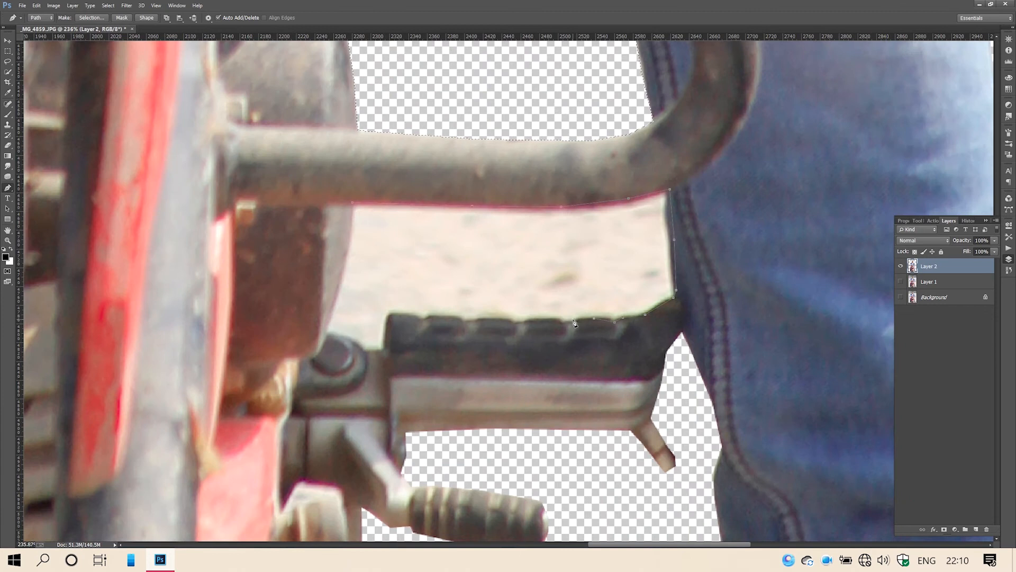
{"action": "left_click", "coordinate": [589, 320]}
{"action": "left_click", "coordinate": [567, 319]}
{"action": "left_click", "coordinate": [518, 322]}
{"action": "left_click", "coordinate": [493, 318]}
{"action": "left_click", "coordinate": [469, 318]}
{"action": "left_click", "coordinate": [426, 317]}
{"action": "left_click", "coordinate": [405, 313]}
{"action": "left_click", "coordinate": [389, 313]}
- Close the path up the engine cover, convert it into a selection and delete the background inside
{"action": "left_click", "coordinate": [383, 349]}
{"action": "left_click", "coordinate": [362, 349]}
{"action": "left_click", "coordinate": [325, 338]}
{"action": "left_click", "coordinate": [347, 262]}
{"action": "left_click", "coordinate": [352, 203]}
{"action": "right_click", "coordinate": [437, 236]}
{"action": "left_click", "coordinate": [510, 283]}
{"action": "key", "text": "Return"}
{"action": "key", "text": "Delete"}
- Outline the narrow gap above the bracket beneath the footrest, convert it into a selection and delete its contents
{"action": "scroll", "coordinate": [529, 261], "scroll_direction": "down", "scroll_amount": 6}
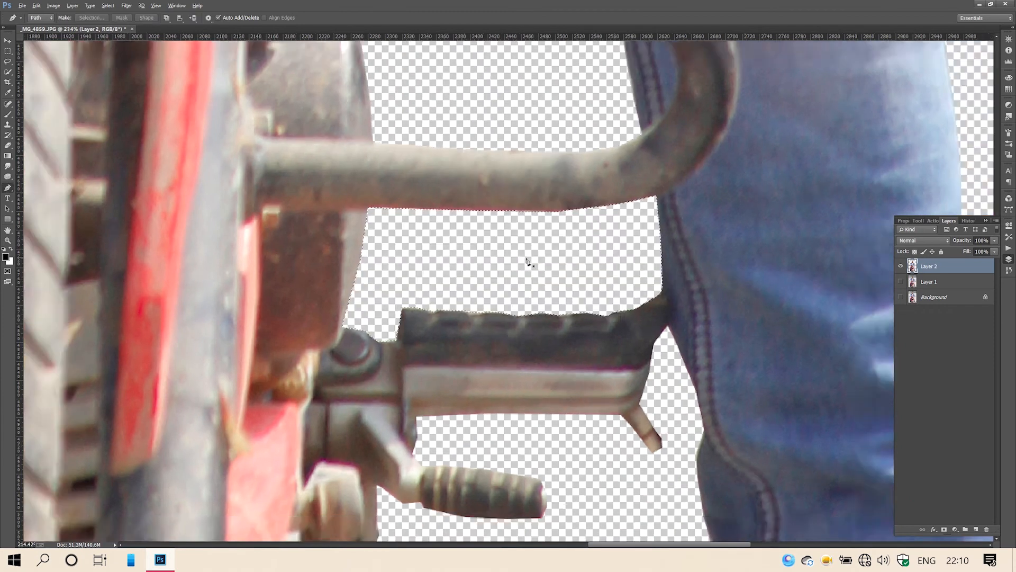
{"action": "scroll", "coordinate": [465, 363], "scroll_direction": "up", "scroll_amount": 1}
{"action": "left_click_drag", "start_coordinate": [466, 363], "coordinate": [469, 300]}
{"action": "left_click", "coordinate": [374, 198]}
{"action": "left_click", "coordinate": [388, 174]}
{"action": "left_click", "coordinate": [406, 177]}
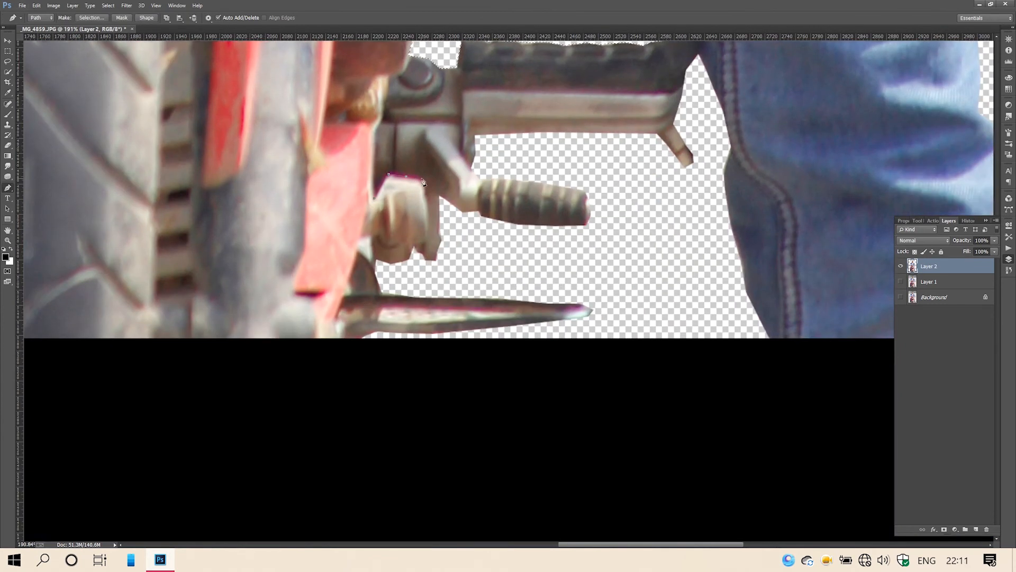
{"action": "left_click", "coordinate": [422, 178]}
{"action": "left_click", "coordinate": [425, 188]}
{"action": "left_click", "coordinate": [413, 187]}
{"action": "left_click", "coordinate": [374, 198]}
{"action": "right_click", "coordinate": [393, 181]}
{"action": "left_click", "coordinate": [423, 228]}
{"action": "key", "text": "Return"}
{"action": "key", "text": "Delete"}
- Outline the tiny gap between the red lower panel and the bracket, convert it into a selection and delete its background
{"action": "left_click", "coordinate": [358, 238]}
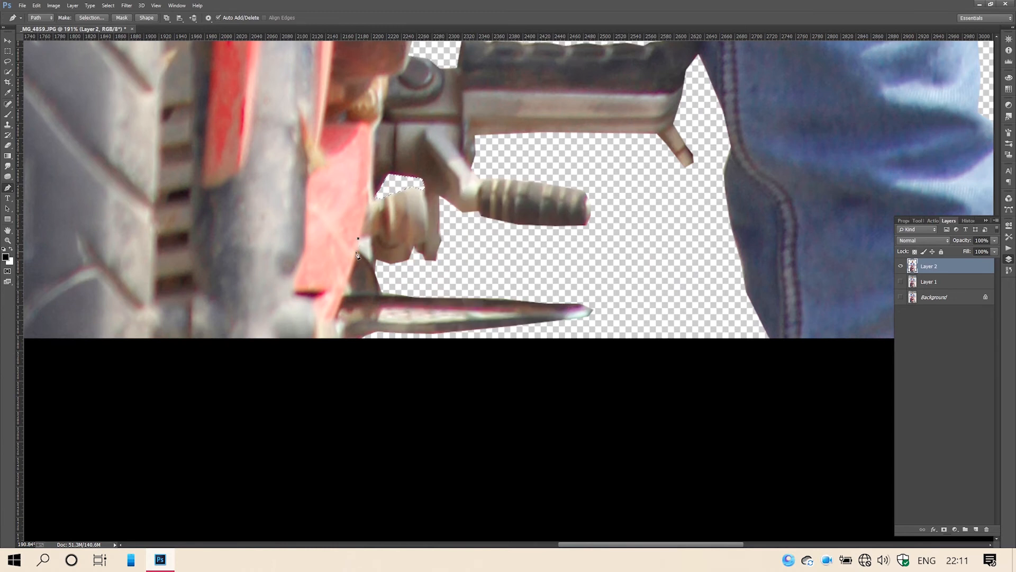
{"action": "left_click", "coordinate": [356, 252]}
{"action": "left_click", "coordinate": [375, 239]}
{"action": "left_click", "coordinate": [359, 238]}
{"action": "right_click", "coordinate": [363, 244]}
{"action": "left_click", "coordinate": [426, 294]}
{"action": "key", "text": "Return"}
{"action": "key", "text": "Delete"}
- Outline the long gap inside the lowest metal lever, convert it into a selection and delete its background
{"action": "left_click", "coordinate": [382, 304]}
{"action": "left_click", "coordinate": [382, 304]}
{"action": "right_click", "coordinate": [426, 325]}
{"action": "left_click", "coordinate": [519, 62]}
{"action": "key", "text": "Return"}
{"action": "key", "text": "Delete"}
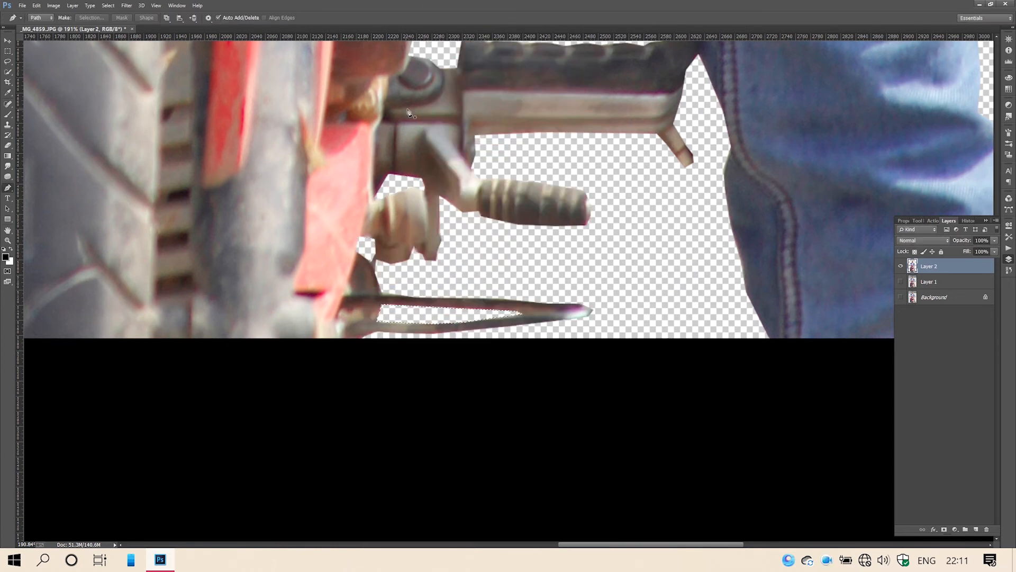
- Outline the inside of the shoelace loop beside the crash guard, convert it into a selection and delete its background
{"action": "scroll", "coordinate": [101, 136], "scroll_direction": "down", "scroll_amount": 5}
{"action": "scroll", "coordinate": [101, 136], "scroll_direction": "up", "scroll_amount": 5}
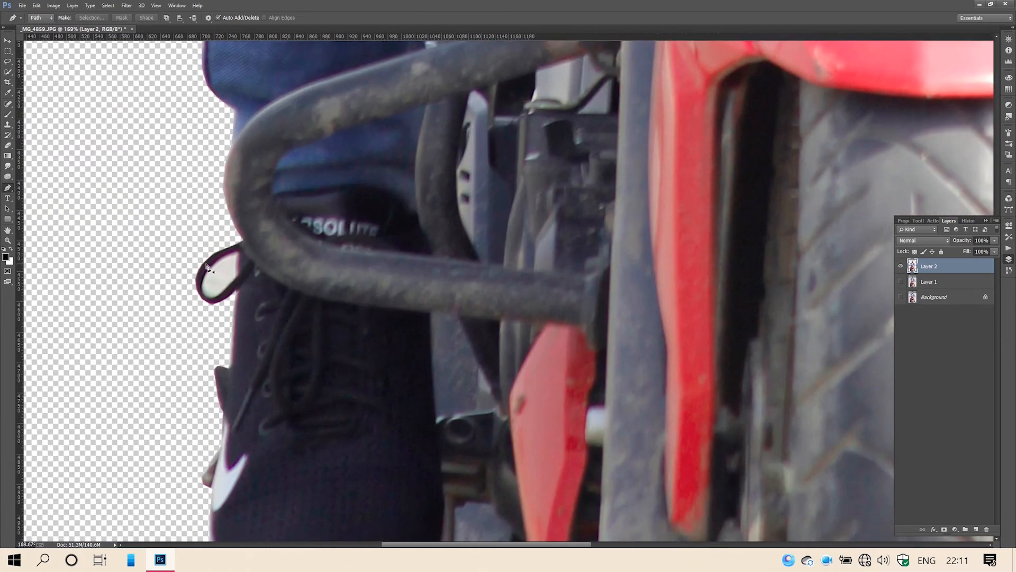
{"action": "scroll", "coordinate": [206, 265], "scroll_direction": "up", "scroll_amount": 1}
{"action": "left_click", "coordinate": [239, 266]}
{"action": "left_click", "coordinate": [240, 286]}
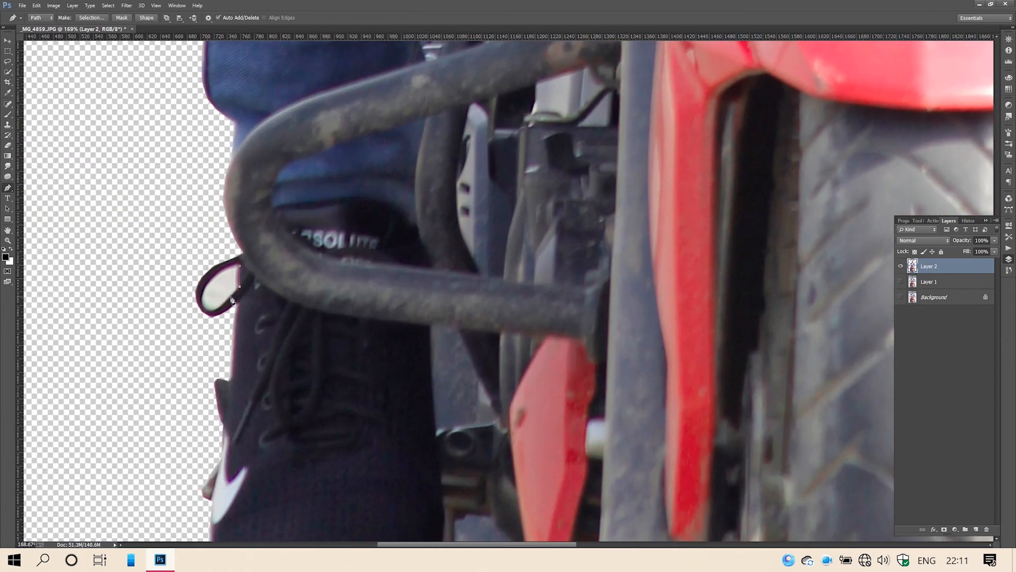
{"action": "left_click", "coordinate": [204, 287]}
{"action": "left_click", "coordinate": [219, 270]}
{"action": "left_click", "coordinate": [239, 265]}
{"action": "right_click", "coordinate": [237, 266]}
{"action": "left_click", "coordinate": [309, 294]}
{"action": "key", "text": "Return"}
{"action": "key", "text": "Delete"}
- Outline the gap between the brake lever mount, cable and denim jacket, convert it into a selection and delete its background
{"action": "scroll", "coordinate": [333, 293], "scroll_direction": "down", "scroll_amount": 6}
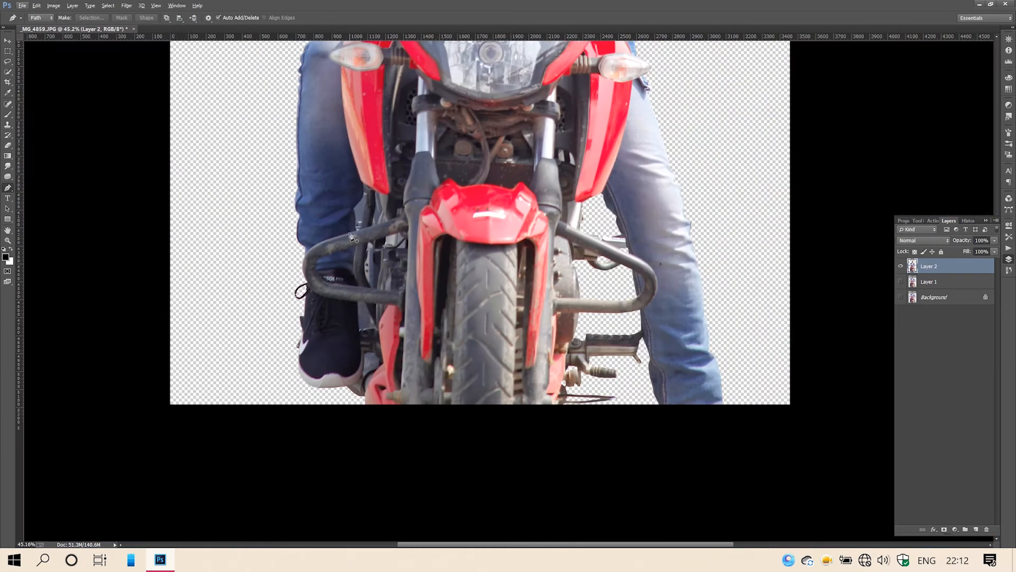
{"action": "scroll", "coordinate": [351, 236], "scroll_direction": "up", "scroll_amount": 4}
{"action": "scroll", "coordinate": [372, 269], "scroll_direction": "up", "scroll_amount": 8}
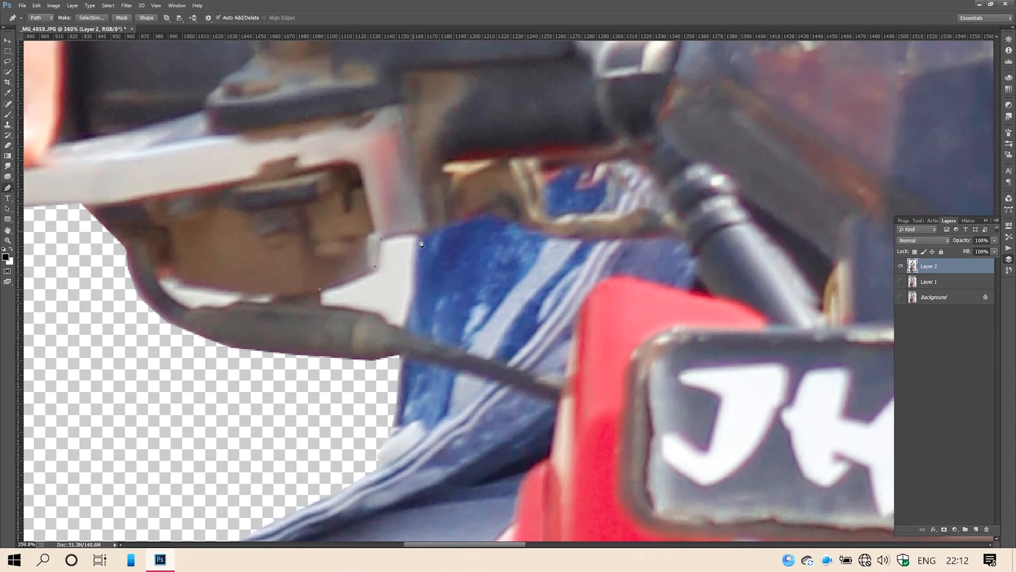
{"action": "left_click", "coordinate": [319, 291]}
{"action": "right_click", "coordinate": [347, 295]}
{"action": "left_click", "coordinate": [430, 294]}
{"action": "key", "text": "Return"}
{"action": "key", "text": "Delete"}
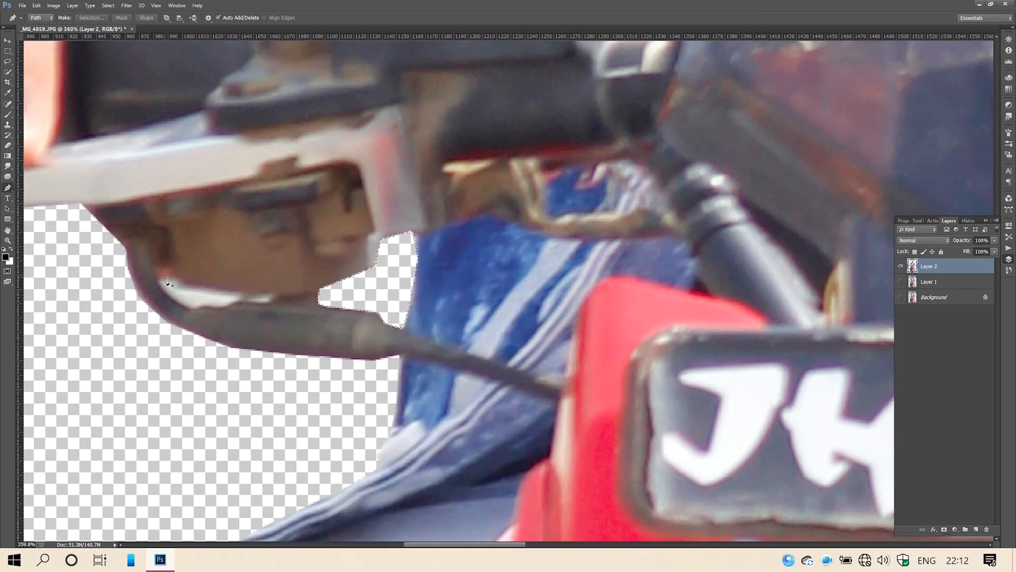
- Outline the thin gap between the lever mount and the curved cable sleeve, convert it into a selection and delete its background
{"action": "left_click", "coordinate": [158, 276]}
{"action": "left_click", "coordinate": [176, 278]}
{"action": "left_click", "coordinate": [187, 282]}
{"action": "left_click", "coordinate": [159, 277]}
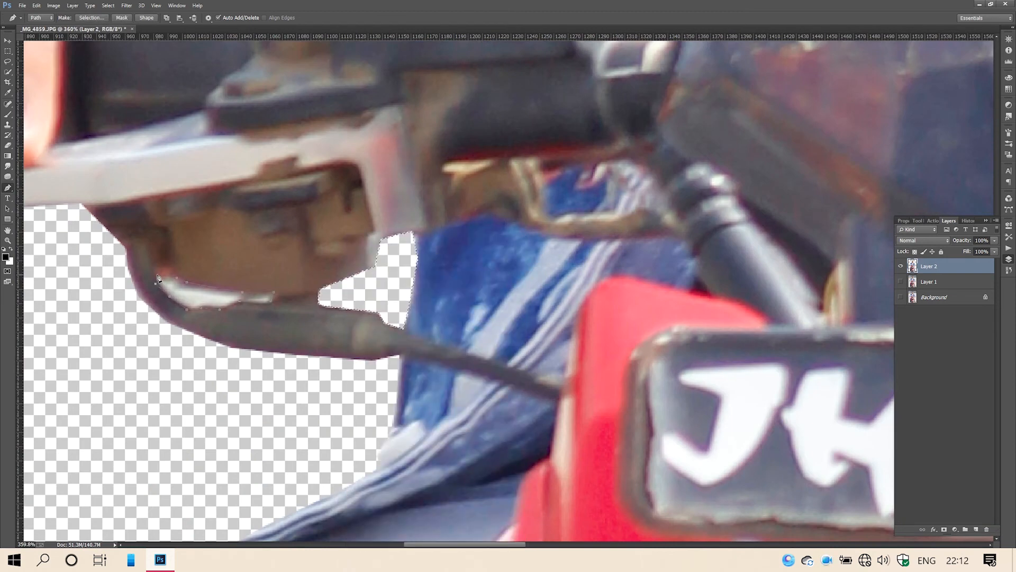
{"action": "right_click", "coordinate": [171, 285]}
{"action": "left_click", "coordinate": [216, 291]}
{"action": "key", "text": "Return"}
{"action": "key", "text": "Delete"}
- Start a Pen path at the armpit of the left-hand sleeve and trace down the denim jacket's edge toward the handlebar
{"action": "scroll", "coordinate": [337, 278], "scroll_direction": "down", "scroll_amount": 5}
{"action": "scroll", "coordinate": [245, 169], "scroll_direction": "up", "scroll_amount": 6}
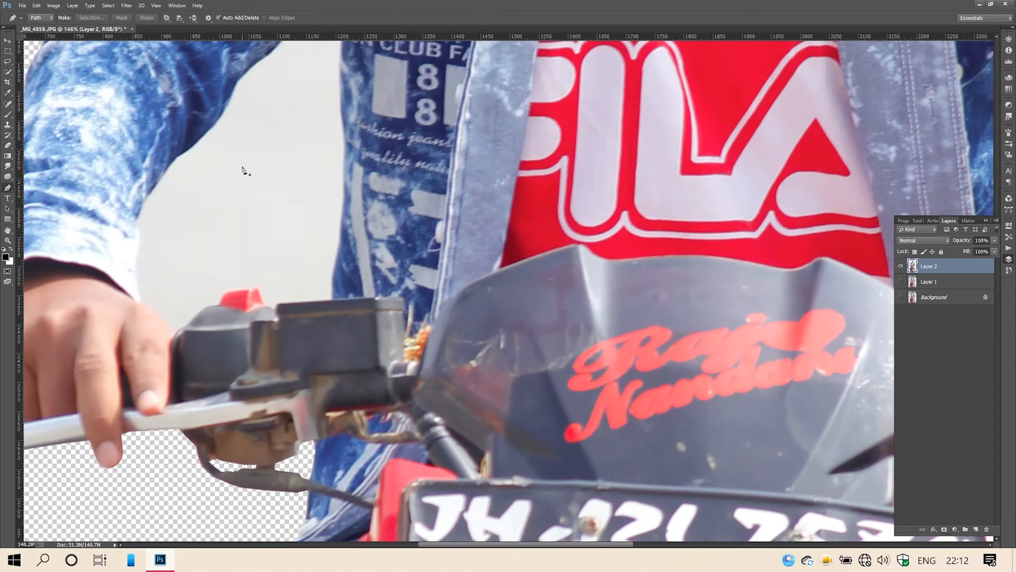
{"action": "scroll", "coordinate": [329, 68], "scroll_direction": "up", "scroll_amount": 4}
{"action": "left_click", "coordinate": [328, 67]}
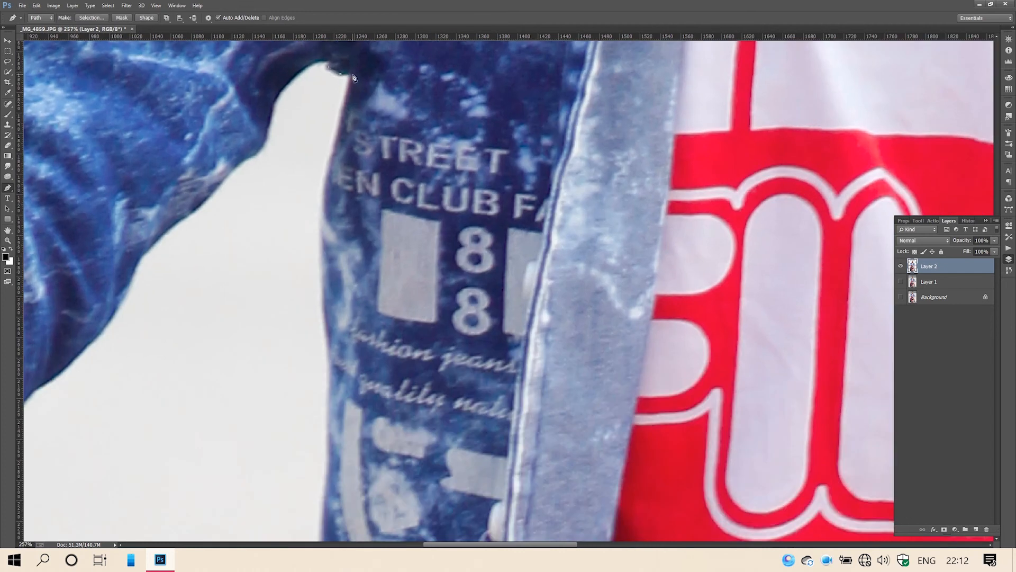
{"action": "left_click", "coordinate": [329, 170]}
{"action": "scroll", "coordinate": [323, 215], "scroll_direction": "down", "scroll_amount": 2}
{"action": "left_click", "coordinate": [320, 210]}
{"action": "scroll", "coordinate": [322, 248], "scroll_direction": "down", "scroll_amount": 6}
{"action": "left_click", "coordinate": [329, 248]}
{"action": "left_click", "coordinate": [328, 235]}
{"action": "left_click", "coordinate": [329, 284]}
{"action": "left_click", "coordinate": [324, 331]}
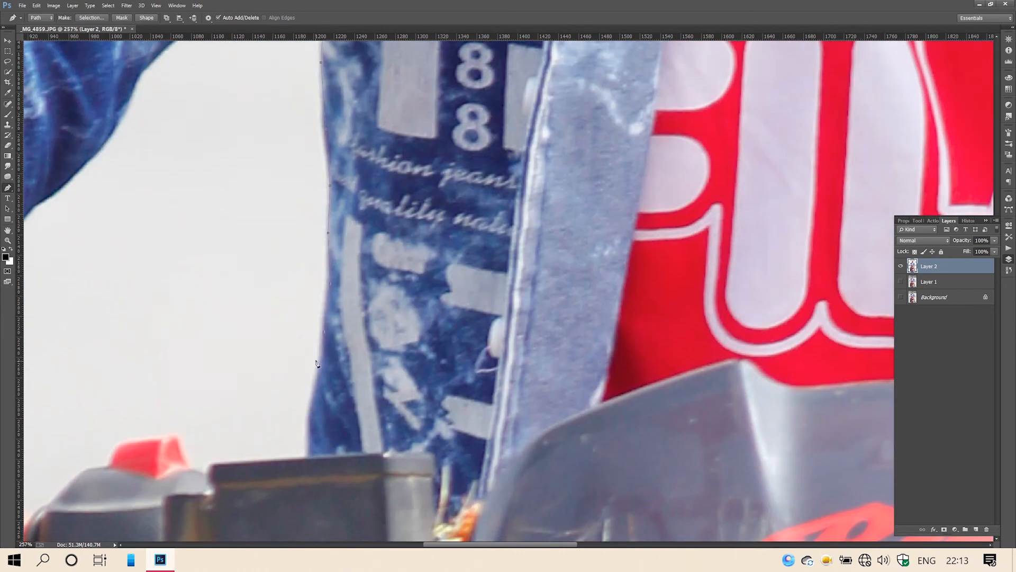
{"action": "left_click", "coordinate": [316, 363]}
- Continue the path around the red switch and handlebar housing, over the gripping hand and up the cuff along the lower sleeve
{"action": "scroll", "coordinate": [314, 381], "scroll_direction": "down", "scroll_amount": 2}
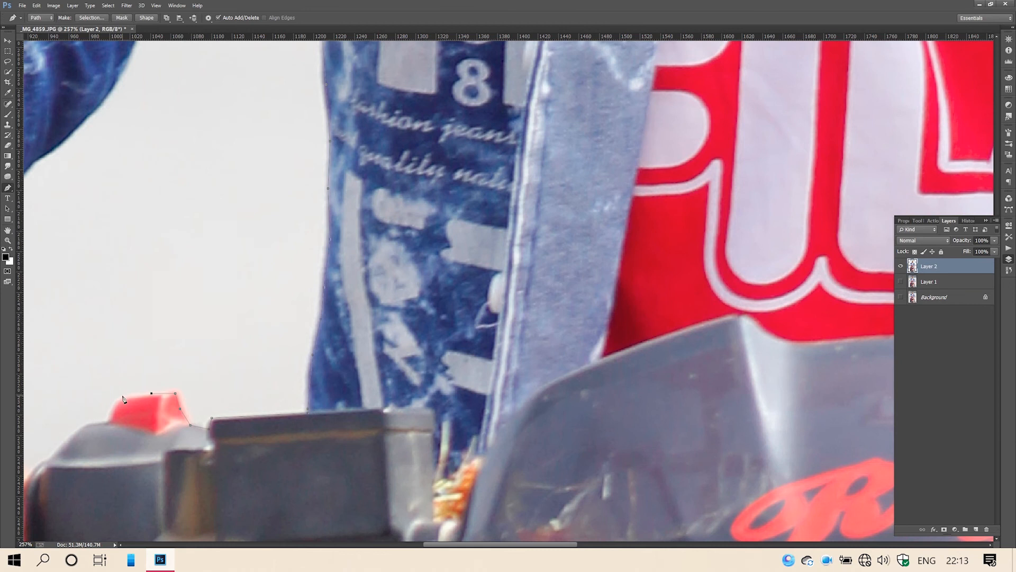
{"action": "left_click", "coordinate": [116, 399]}
{"action": "left_click", "coordinate": [107, 420]}
{"action": "scroll", "coordinate": [92, 423], "scroll_direction": "left", "scroll_amount": 7}
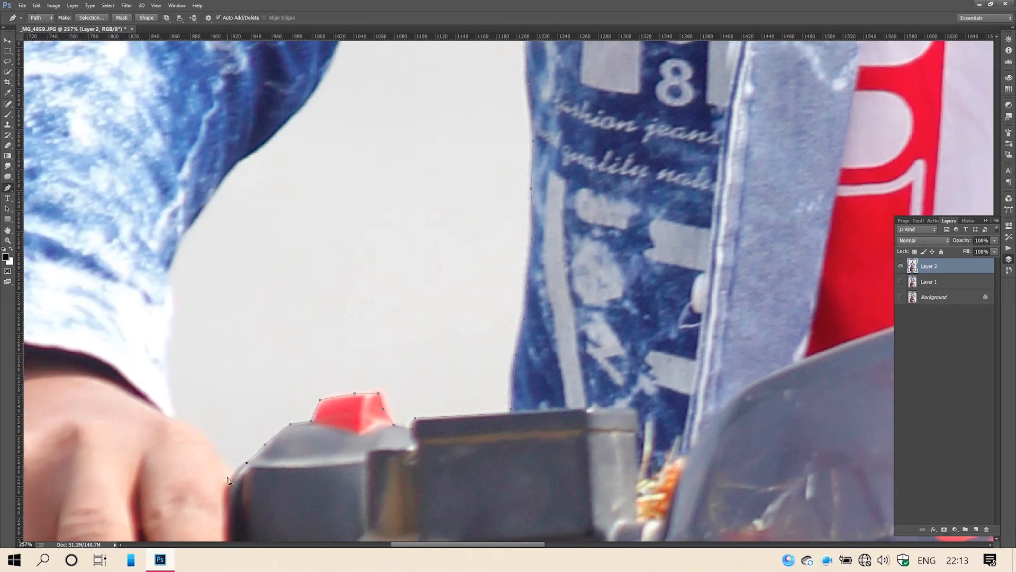
{"action": "left_click", "coordinate": [165, 272]}
{"action": "scroll", "coordinate": [166, 272], "scroll_direction": "up", "scroll_amount": 1}
{"action": "left_click", "coordinate": [181, 257]}
{"action": "left_click", "coordinate": [201, 223]}
{"action": "left_click", "coordinate": [220, 198]}
{"action": "left_click", "coordinate": [236, 181]}
{"action": "scroll", "coordinate": [236, 182], "scroll_direction": "up", "scroll_amount": 2}
{"action": "left_click", "coordinate": [261, 207]}
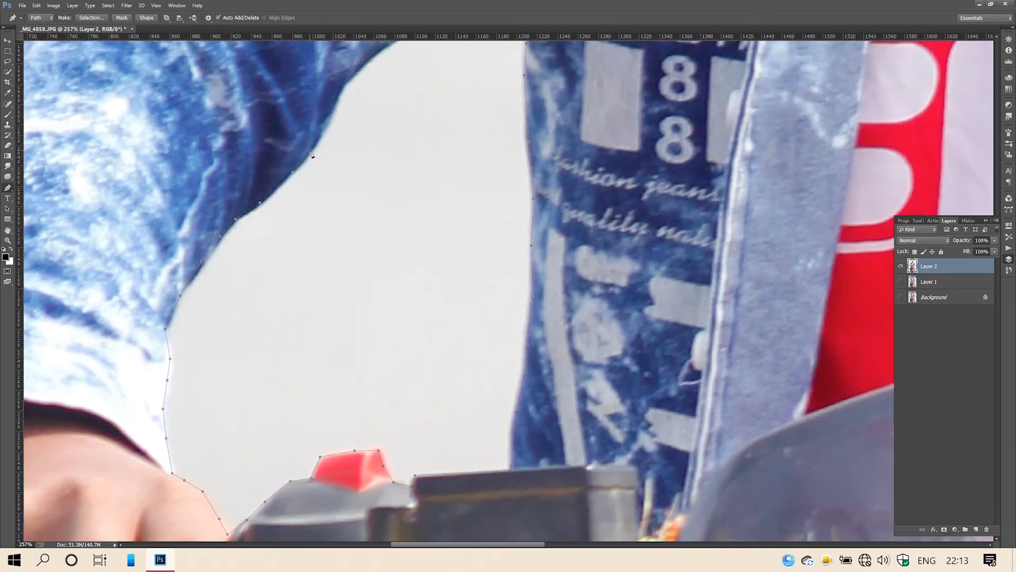
- Trace the upper inner sleeve back to the armpit, close the path, convert it into a selection and delete the background
{"action": "left_click", "coordinate": [337, 99]}
{"action": "left_click", "coordinate": [346, 82]}
{"action": "scroll", "coordinate": [424, 99], "scroll_direction": "up", "scroll_amount": 3}
{"action": "left_click", "coordinate": [373, 118]}
{"action": "left_click", "coordinate": [400, 98]}
{"action": "left_click", "coordinate": [428, 71]}
{"action": "scroll", "coordinate": [465, 93], "scroll_direction": "up", "scroll_amount": 3}
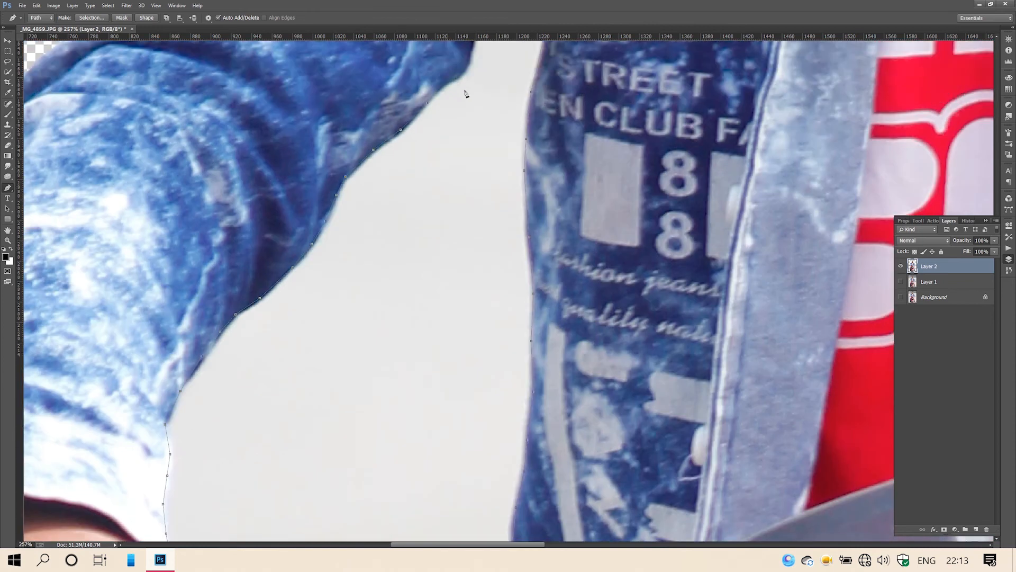
{"action": "left_click", "coordinate": [449, 114]}
{"action": "left_click", "coordinate": [470, 85]}
{"action": "scroll", "coordinate": [477, 79], "scroll_direction": "up", "scroll_amount": 2}
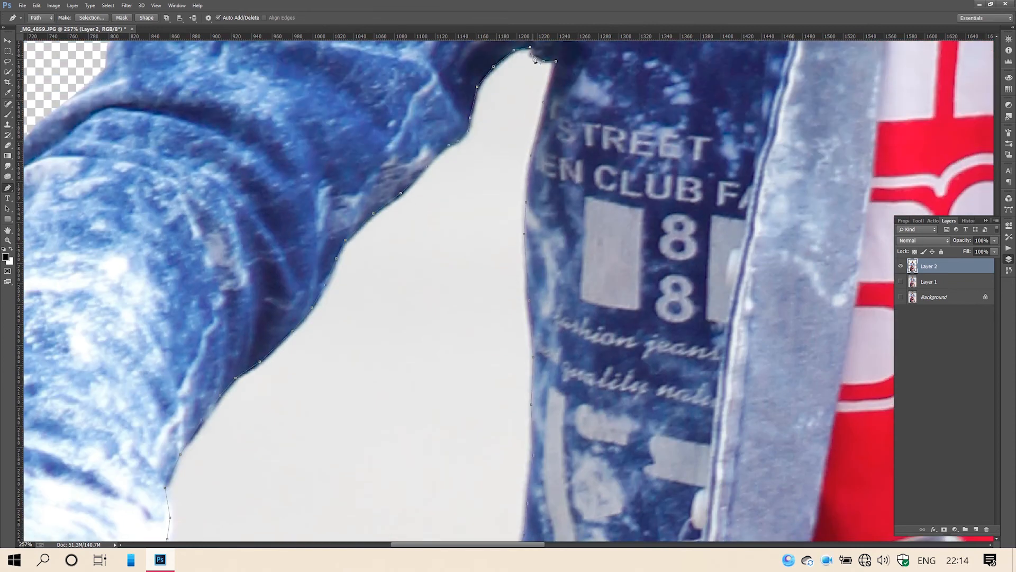
{"action": "scroll", "coordinate": [545, 140], "scroll_direction": "down", "scroll_amount": 6}
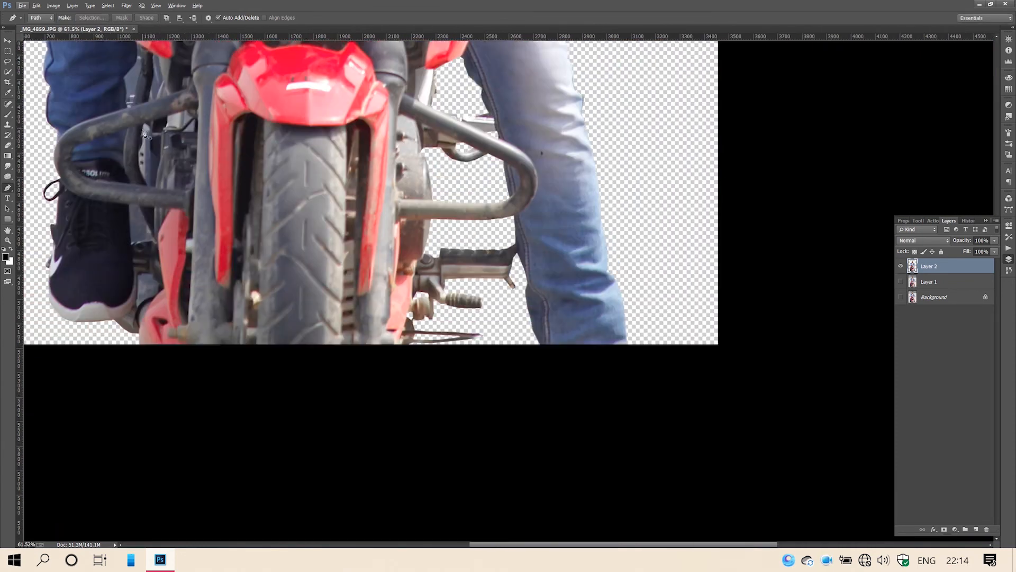
- Trace the inner edge of the opposite sleeve from the armpit down to the hand and across the handlebar controls
{"action": "scroll", "coordinate": [144, 133], "scroll_direction": "up", "scroll_amount": 4}
{"action": "scroll", "coordinate": [154, 137], "scroll_direction": "down", "scroll_amount": 2}
{"action": "scroll", "coordinate": [265, 132], "scroll_direction": "up", "scroll_amount": 6}
{"action": "scroll", "coordinate": [412, 127], "scroll_direction": "up", "scroll_amount": 8}
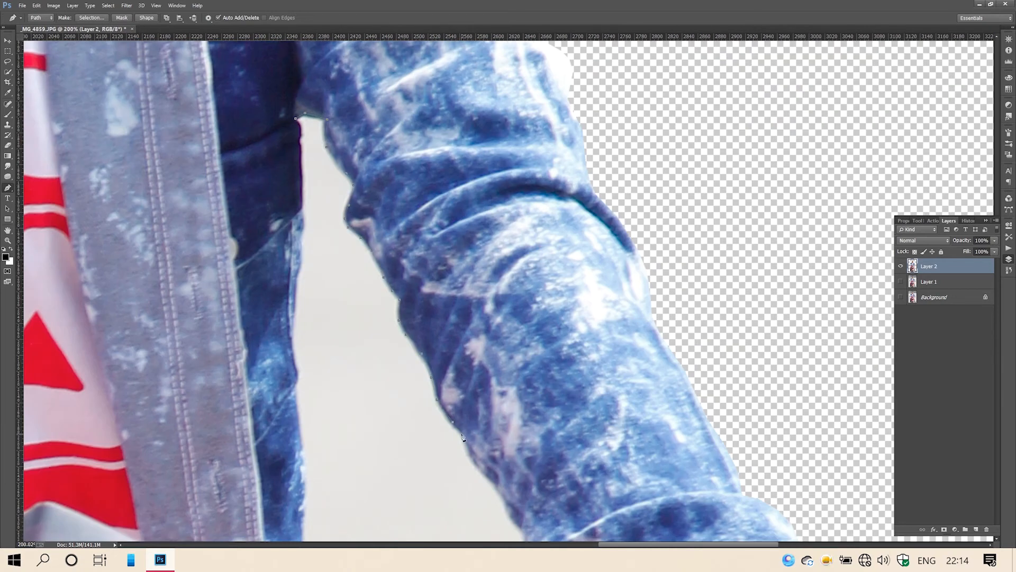
{"action": "scroll", "coordinate": [466, 402], "scroll_direction": "down", "scroll_amount": 3}
{"action": "left_click", "coordinate": [513, 426]}
{"action": "left_click", "coordinate": [522, 432]}
{"action": "left_click", "coordinate": [527, 449]}
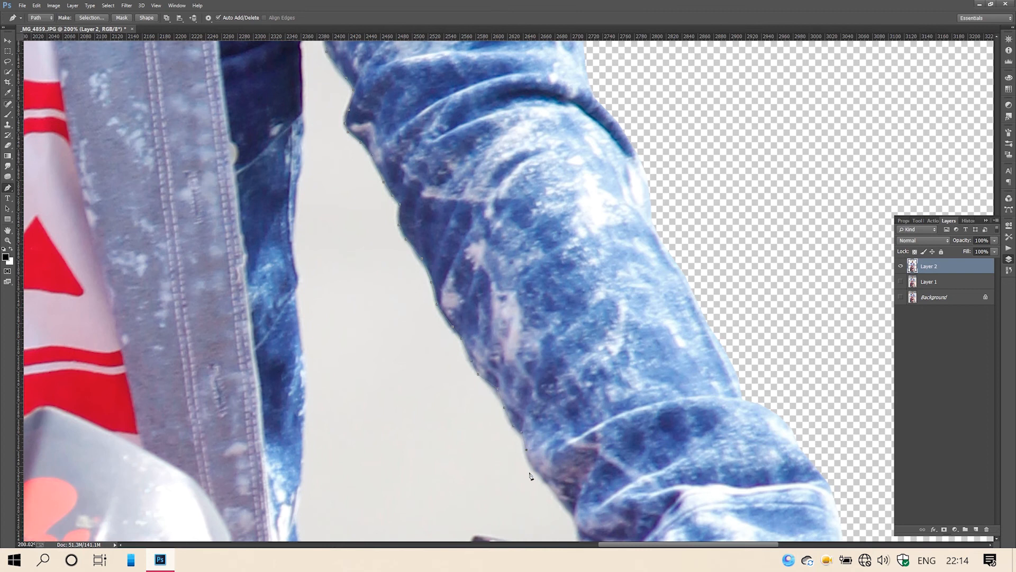
{"action": "left_click", "coordinate": [534, 469]}
{"action": "left_click", "coordinate": [553, 488]}
{"action": "scroll", "coordinate": [555, 495], "scroll_direction": "down", "scroll_amount": 3}
{"action": "left_click", "coordinate": [573, 421]}
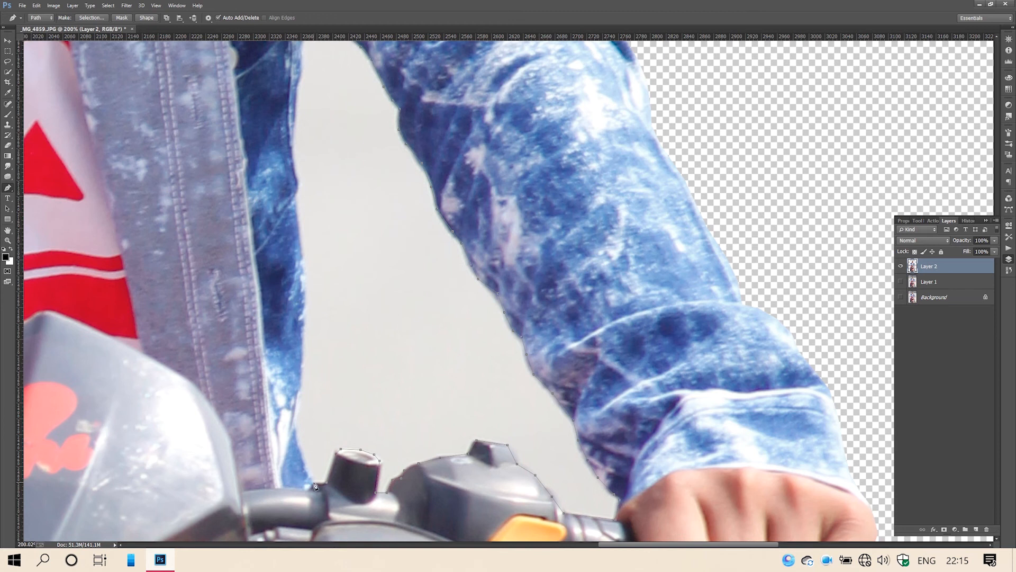
- Complete the path up the jacket's edge to the armpit, convert it into a selection and delete the enclosed background
{"action": "scroll", "coordinate": [295, 430], "scroll_direction": "up", "scroll_amount": 4}
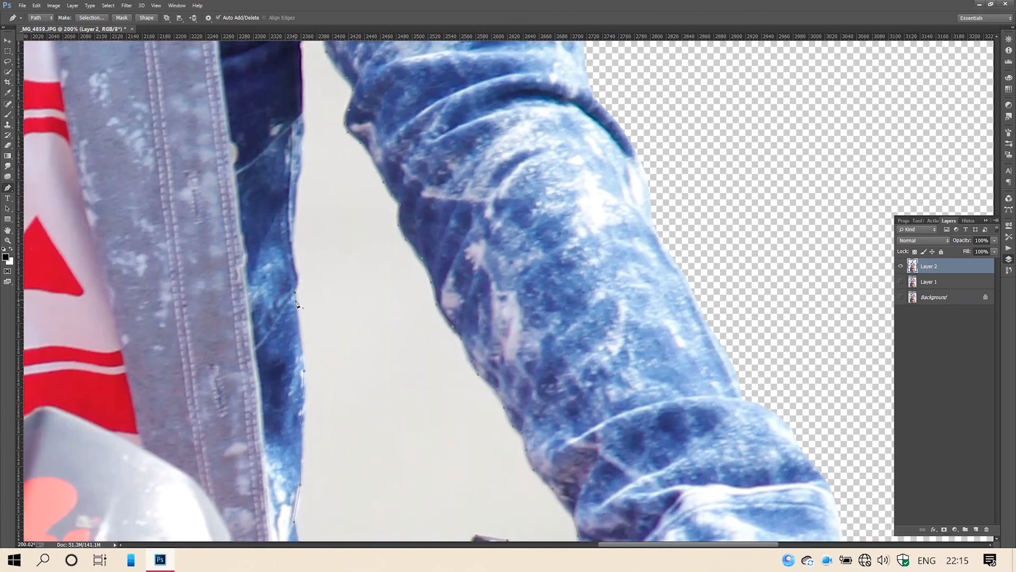
{"action": "scroll", "coordinate": [299, 212], "scroll_direction": "up", "scroll_amount": 1}
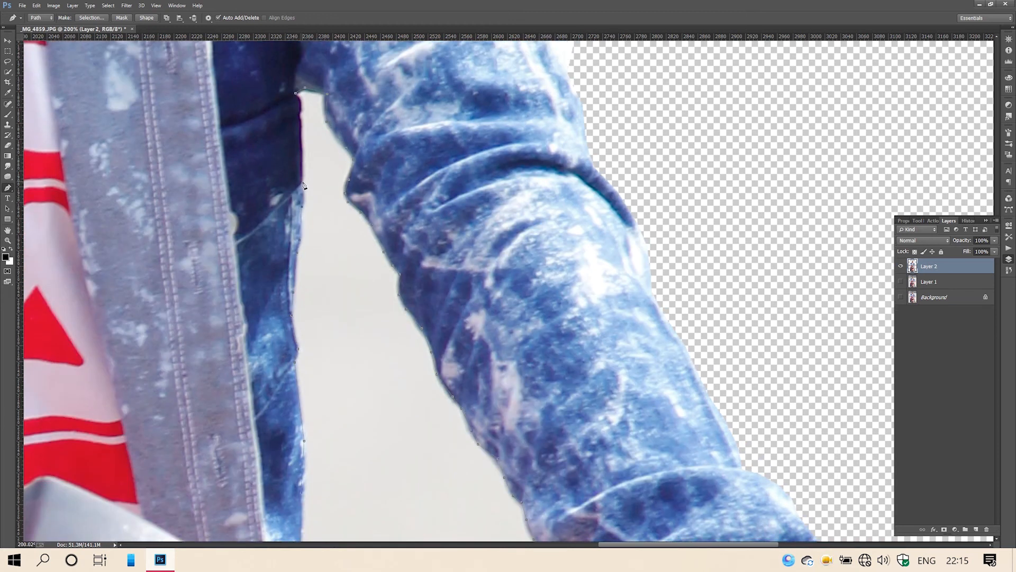
{"action": "scroll", "coordinate": [303, 164], "scroll_direction": "up", "scroll_amount": 1}
{"action": "right_click", "coordinate": [304, 148]}
{"action": "left_click", "coordinate": [339, 211]}
{"action": "key", "text": "Return"}
{"action": "key", "text": "Delete"}
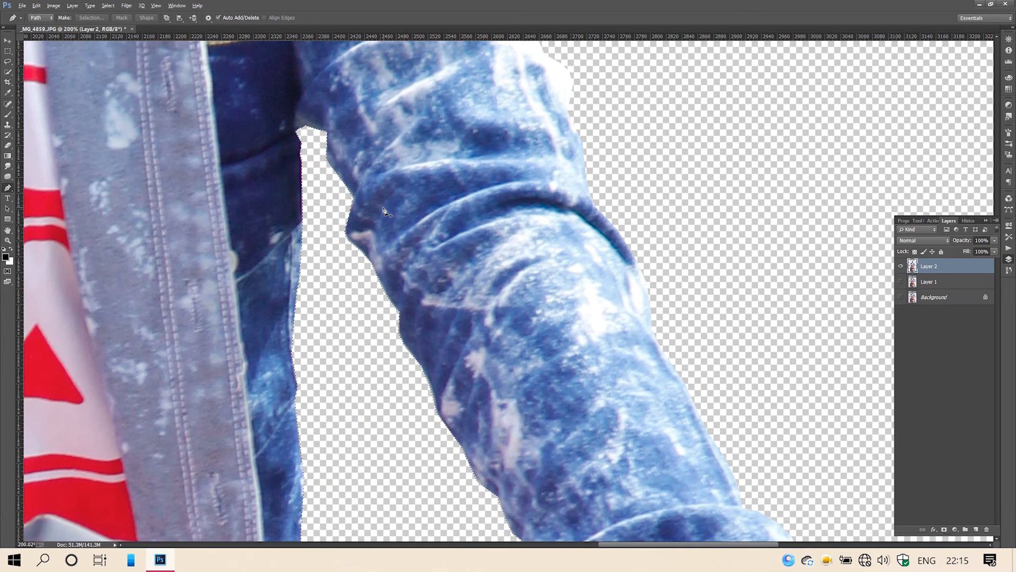
- Select Layer 1 below the cutout and make the original photo visible
{"action": "scroll", "coordinate": [370, 211], "scroll_direction": "down", "scroll_amount": 11}
{"action": "scroll", "coordinate": [319, 356], "scroll_direction": "down", "scroll_amount": 2}
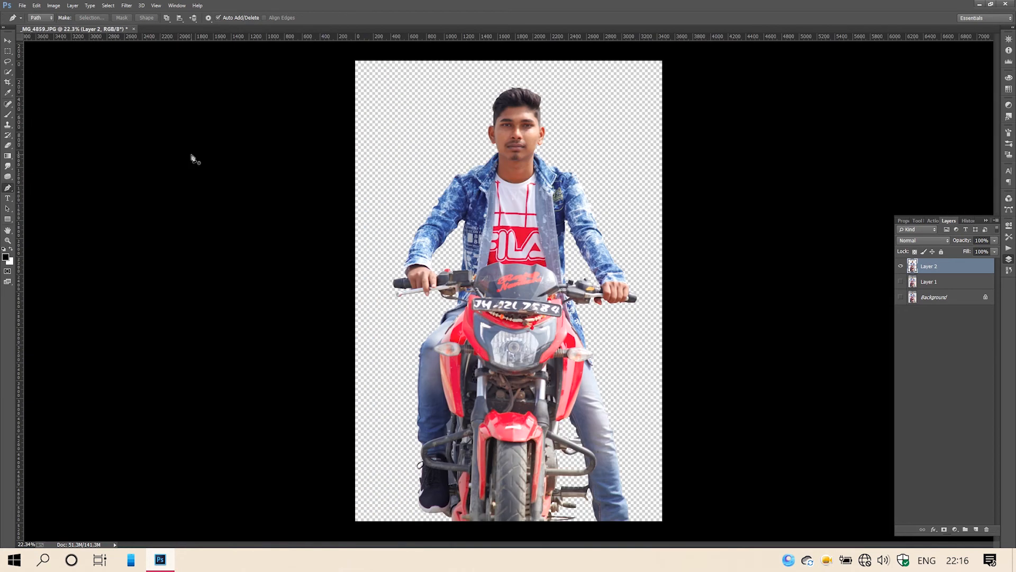
{"action": "left_click", "coordinate": [946, 281]}
{"action": "left_click", "coordinate": [901, 282]}
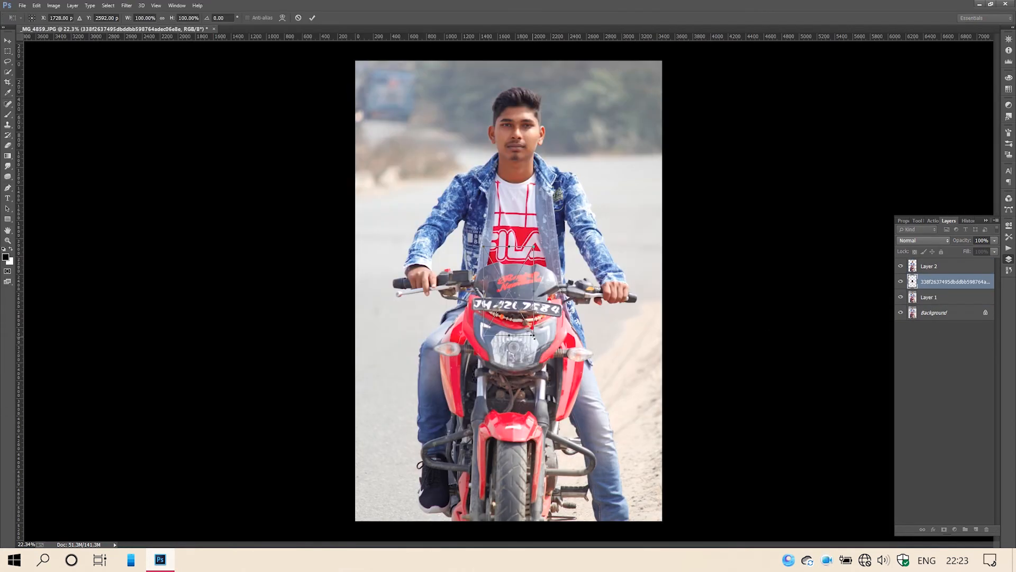
- Scale the placed city street image to cover the whole canvas behind the rider and shift it downward
{"action": "left_click_drag", "start_coordinate": [534, 336], "coordinate": [732, 549]}
{"action": "key", "text": "Return"}
{"action": "left_click_drag", "start_coordinate": [467, 152], "coordinate": [467, 199]}
- Rasterize the city image layer and erase its bottom edge with a large soft Eraser to reveal the original road
{"action": "left_click", "coordinate": [944, 267]}
{"action": "left_click", "coordinate": [944, 281]}
{"action": "left_click", "coordinate": [937, 296]}
{"action": "left_click", "coordinate": [8, 145]}
{"action": "scroll", "coordinate": [425, 511], "scroll_direction": "down", "scroll_amount": 1}
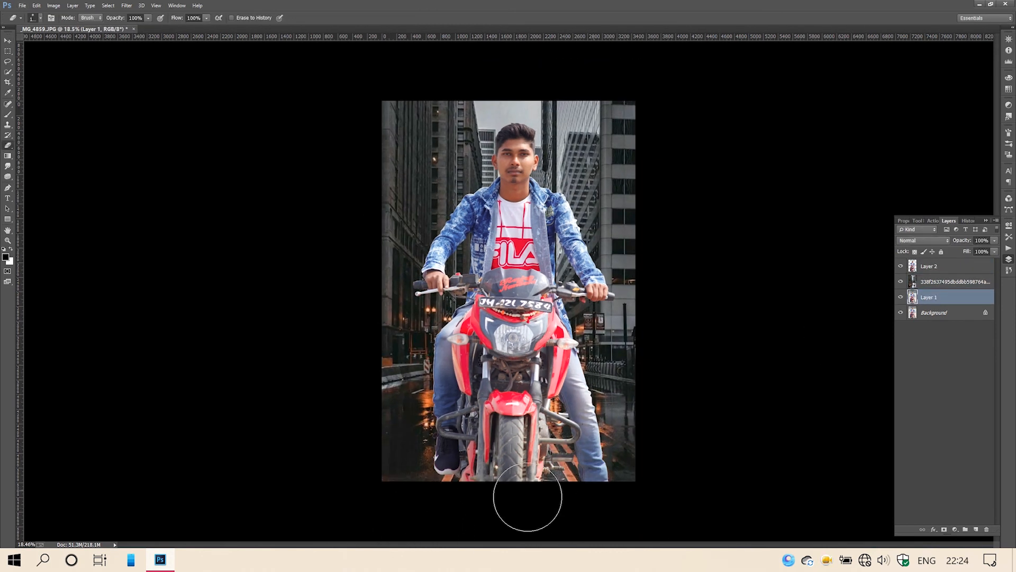
{"action": "key", "text": "alt+bracketright"}
{"action": "key", "text": "ctrl+z"}
{"action": "left_click", "coordinate": [955, 281]}
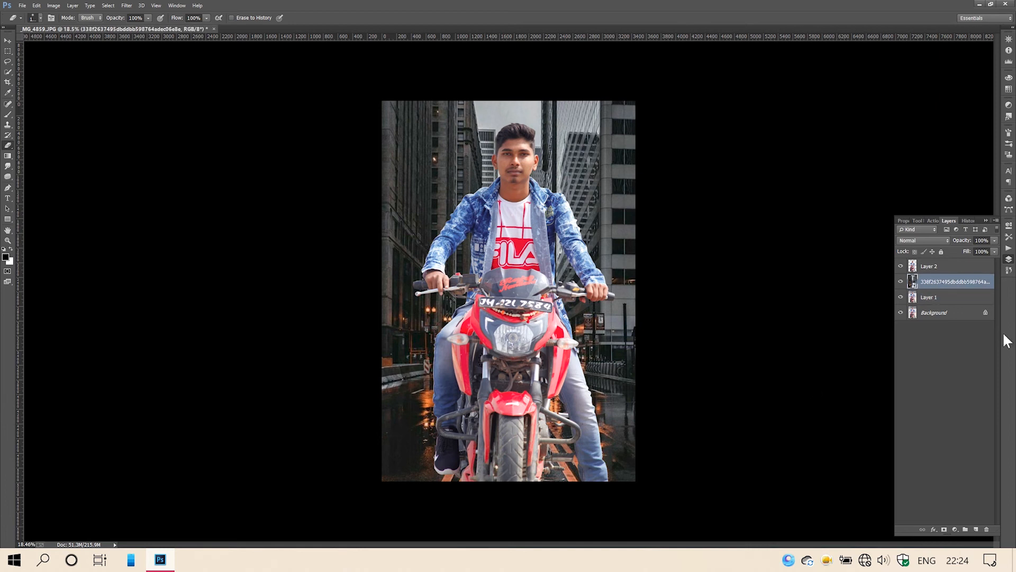
{"action": "left_click", "coordinate": [424, 493]}
{"action": "left_click", "coordinate": [492, 211]}
{"action": "mouse_move", "coordinate": [407, 498]}
{"action": "left_mouse_down"}
{"action": "mouse_move", "coordinate": [605, 517]}
{"action": "mouse_move", "coordinate": [370, 515]}
{"action": "left_mouse_up"}
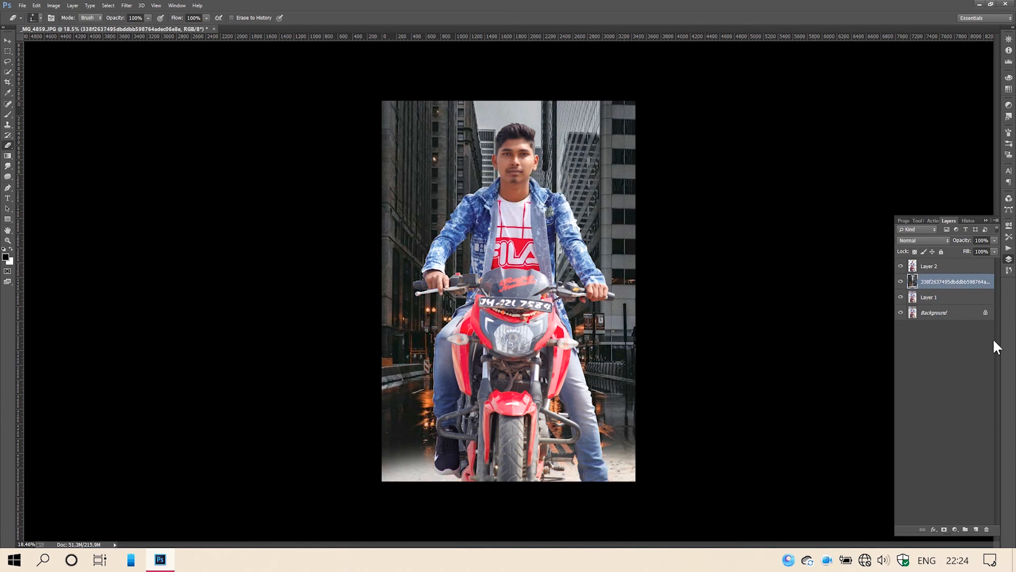
- Darken Layer 1 with the Camera Raw Filter to match the road to the city background
{"action": "key", "text": "alt+bracketleft"}
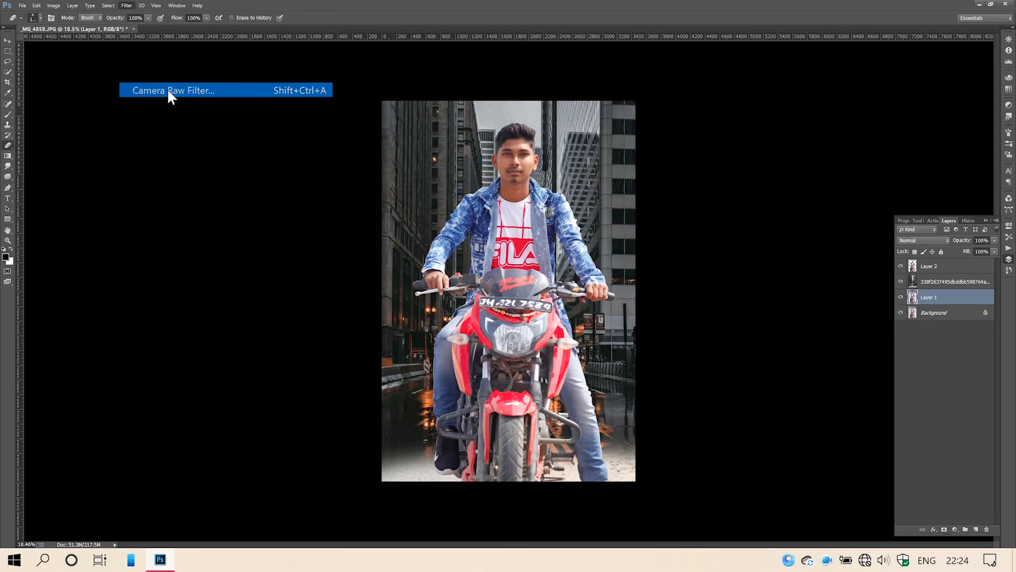
{"action": "left_click", "coordinate": [168, 90]}
{"action": "left_click_drag", "start_coordinate": [925, 203], "coordinate": [921, 202]}
{"action": "left_click", "coordinate": [988, 531]}
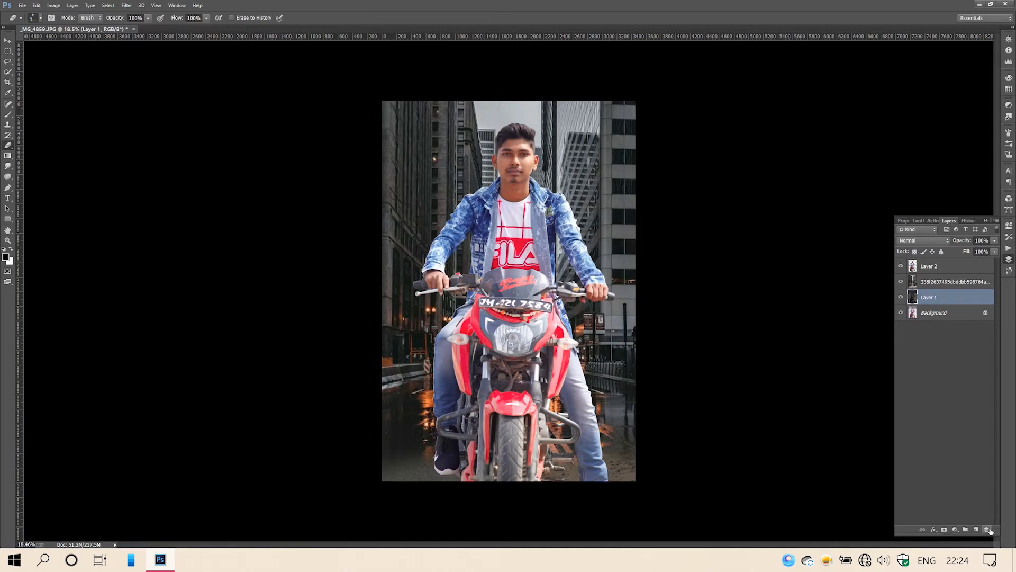
- Apply a Tilt-Shift blur to the city layer, centring it just below the image's bottom edge and increasing the blur strength
{"action": "left_click", "coordinate": [927, 280]}
{"action": "left_click", "coordinate": [127, 6]}
{"action": "mouse_move", "coordinate": [169, 184]}
{"action": "left_click", "coordinate": [365, 213]}
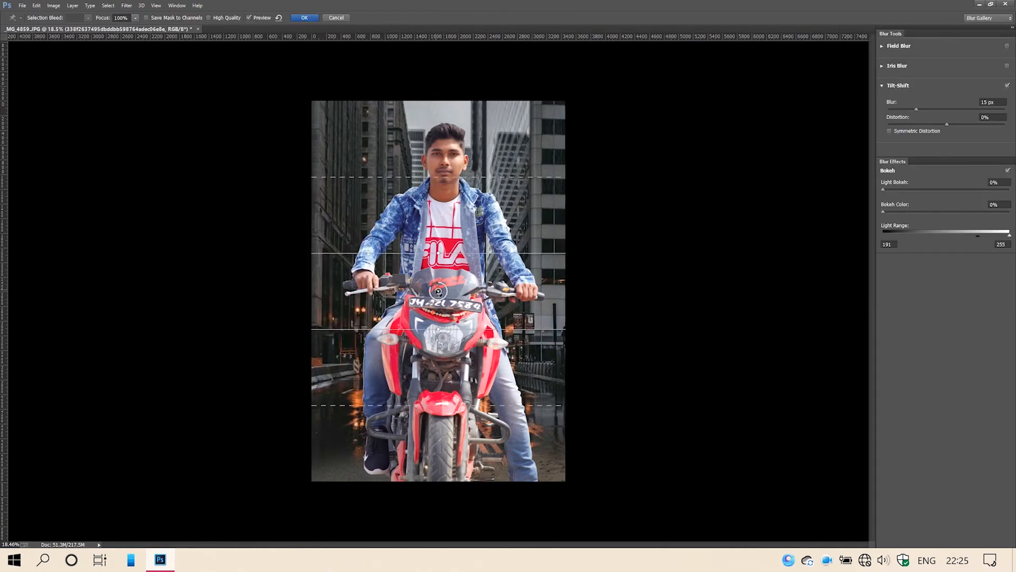
{"action": "left_click_drag", "start_coordinate": [438, 291], "coordinate": [430, 518]}
{"action": "left_click_drag", "start_coordinate": [916, 109], "coordinate": [944, 107]}
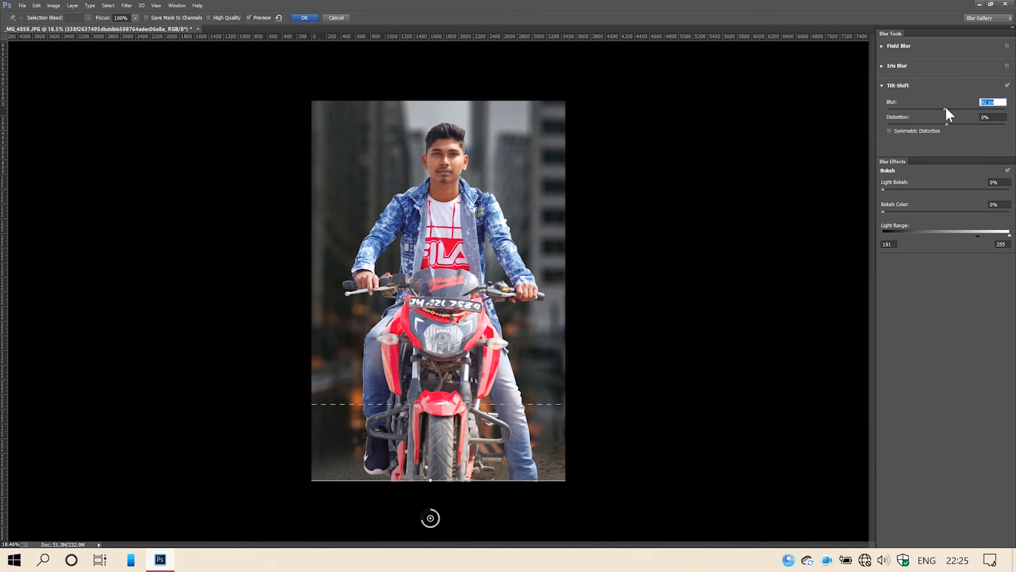
{"action": "left_click", "coordinate": [306, 18]}
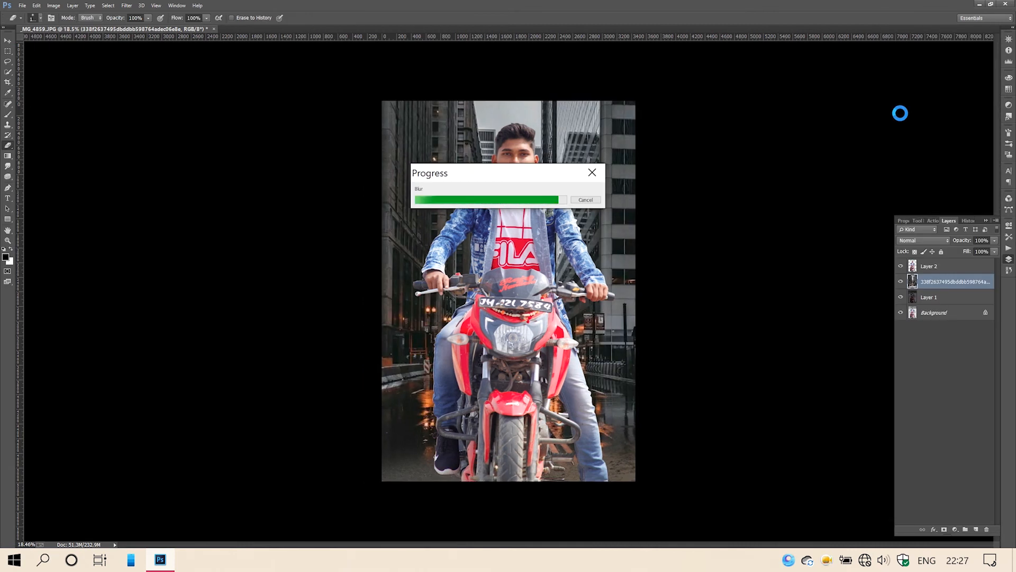
- Duplicate the rider cutout on Layer 2
{"action": "left_click", "coordinate": [8, 41]}
{"action": "scroll", "coordinate": [514, 199], "scroll_direction": "up", "scroll_amount": 13}
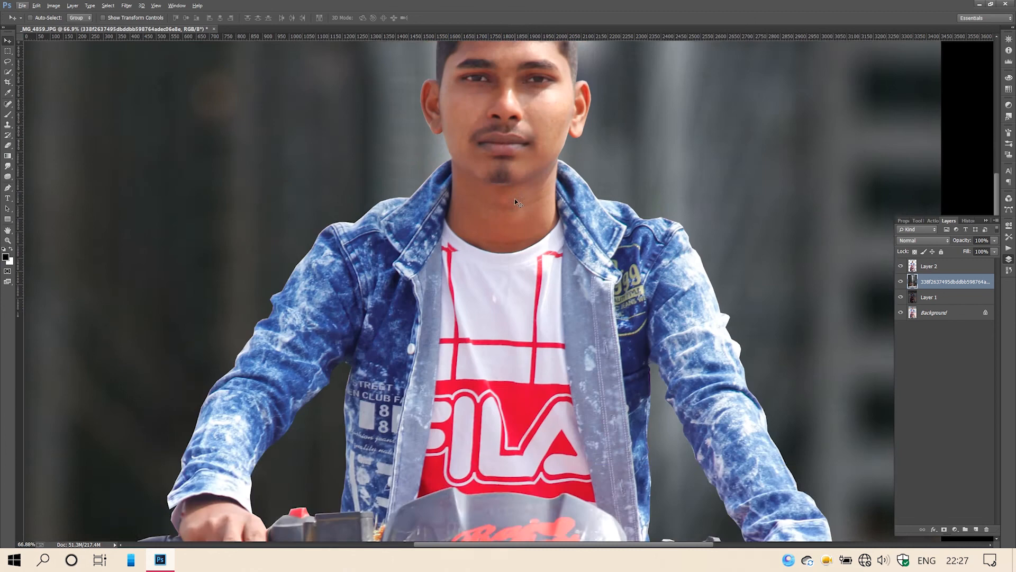
{"action": "scroll", "coordinate": [514, 198], "scroll_direction": "up", "scroll_amount": 4}
{"action": "left_click", "coordinate": [962, 268]}
{"action": "key", "text": "ctrl+j"}
{"action": "scroll", "coordinate": [627, 216], "scroll_direction": "up", "scroll_amount": 1}
{"action": "scroll", "coordinate": [626, 217], "scroll_direction": "up", "scroll_amount": 6}
- Choose a different brush tip for the Smudge tool and reduce its size to 50 px
{"action": "left_click", "coordinate": [8, 166]}
{"action": "scroll", "coordinate": [487, 211], "scroll_direction": "up", "scroll_amount": 1}
{"action": "right_click", "coordinate": [488, 182]}
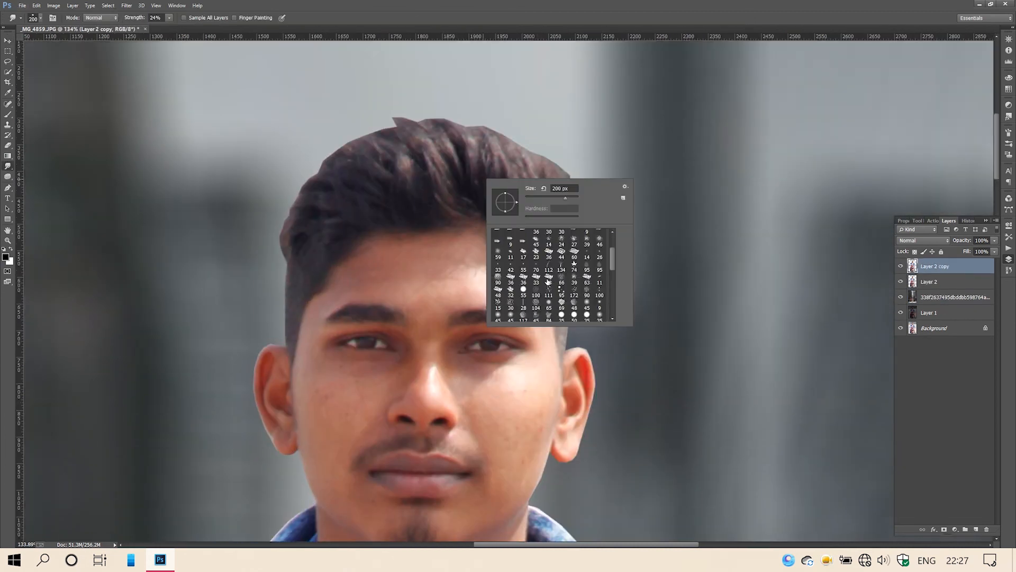
{"action": "double_click", "coordinate": [522, 287]}
{"action": "scroll", "coordinate": [517, 190], "scroll_direction": "up", "scroll_amount": 2}
{"action": "key", "text": "bracketleft"}
{"action": "key", "text": "bracketleft"}
{"action": "key", "text": "bracketleft"}
{"action": "key", "text": "bracketleft"}
{"action": "key", "text": "bracketleft"}
{"action": "key", "text": "bracketleft"}
{"action": "key", "text": "bracketleft"}
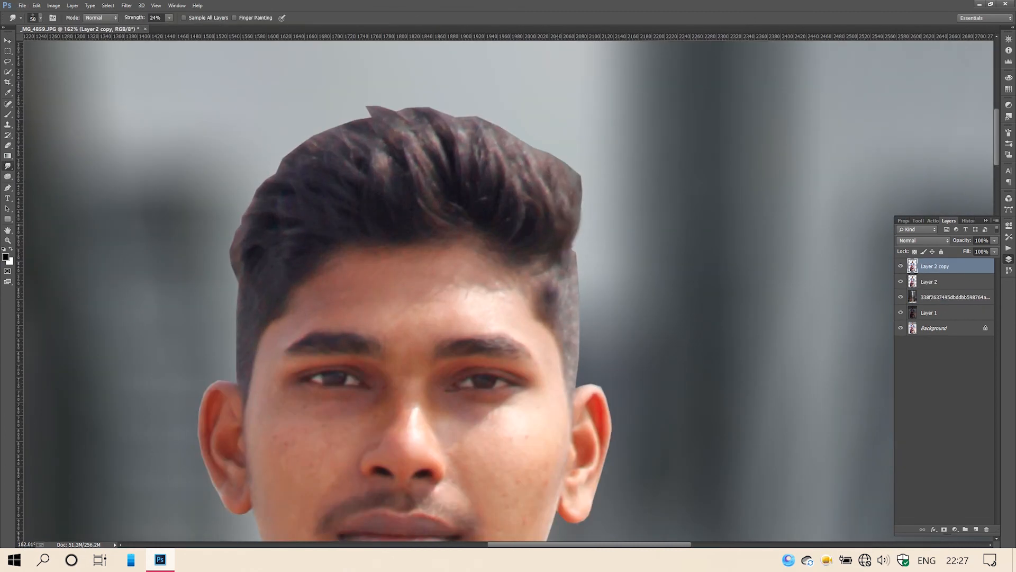
- Smudge the rider's hair outward along its sides and upper edge into soft strands, raising the strength to 38%
{"action": "key", "text": "bracketright"}
{"action": "mouse_move", "coordinate": [541, 196]}
{"action": "left_mouse_down"}
{"action": "mouse_move", "coordinate": [542, 156]}
{"action": "mouse_move", "coordinate": [500, 143]}
{"action": "mouse_move", "coordinate": [560, 164]}
{"action": "left_mouse_up"}
{"action": "key", "text": "bracketright"}
{"action": "key", "text": "bracketright"}
{"action": "key", "text": "bracketright"}
{"action": "mouse_move", "coordinate": [553, 220]}
{"action": "left_mouse_down"}
{"action": "mouse_move", "coordinate": [522, 95]}
{"action": "mouse_move", "coordinate": [485, 176]}
{"action": "mouse_move", "coordinate": [496, 165]}
{"action": "mouse_move", "coordinate": [448, 145]}
{"action": "mouse_move", "coordinate": [387, 186]}
{"action": "mouse_move", "coordinate": [217, 237]}
{"action": "mouse_move", "coordinate": [250, 233]}
{"action": "mouse_move", "coordinate": [254, 292]}
{"action": "mouse_move", "coordinate": [237, 329]}
{"action": "left_mouse_up"}
{"action": "key", "text": "bracketleft"}
{"action": "key", "text": "bracketleft"}
{"action": "key", "text": "bracketleft"}
{"action": "key", "text": "bracketleft"}
{"action": "key", "text": "bracketleft"}
{"action": "key", "text": "bracketright"}
{"action": "key", "text": "bracketright"}
{"action": "key", "text": "bracketright"}
{"action": "key", "text": "bracketright"}
{"action": "key", "text": "bracketright"}
{"action": "mouse_move", "coordinate": [295, 193]}
{"action": "left_mouse_down"}
{"action": "mouse_move", "coordinate": [386, 145]}
{"action": "mouse_move", "coordinate": [459, 140]}
{"action": "mouse_move", "coordinate": [407, 113]}
{"action": "left_mouse_up"}
{"action": "scroll", "coordinate": [492, 127], "scroll_direction": "up", "scroll_amount": 1}
{"action": "mouse_move", "coordinate": [466, 138]}
{"action": "left_mouse_down"}
{"action": "mouse_move", "coordinate": [517, 117]}
{"action": "mouse_move", "coordinate": [527, 128]}
{"action": "mouse_move", "coordinate": [517, 154]}
{"action": "mouse_move", "coordinate": [541, 214]}
{"action": "mouse_move", "coordinate": [463, 71]}
{"action": "left_mouse_up"}
{"action": "left_click_drag", "start_coordinate": [514, 151], "coordinate": [476, 119]}
{"action": "key", "text": "bracketleft"}
{"action": "key", "text": "bracketleft"}
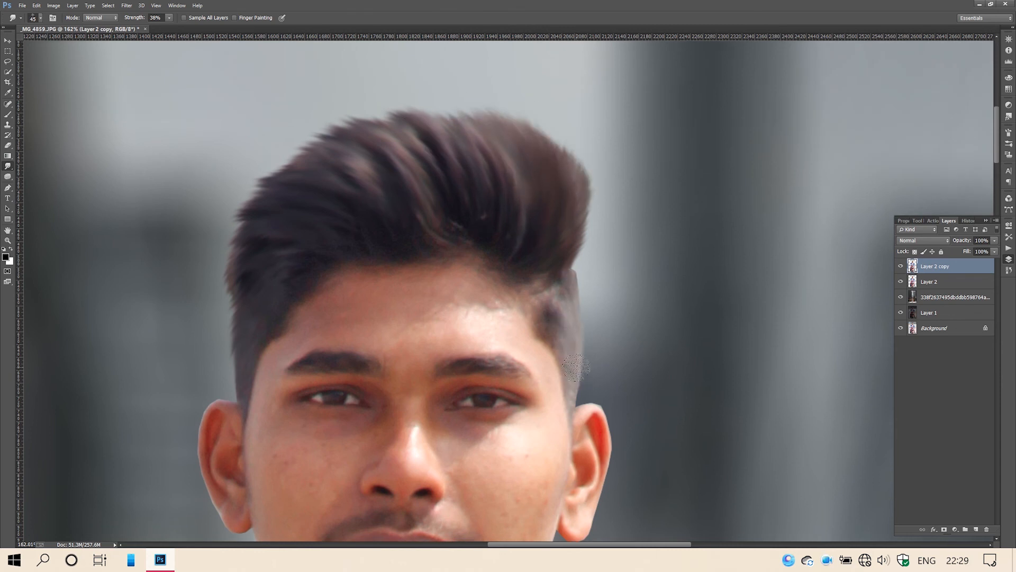
- Open Liquify on the copied rider layer and reshape the hair's outer edge, setting the brush size to 400
{"action": "key", "text": "ctrl+0"}
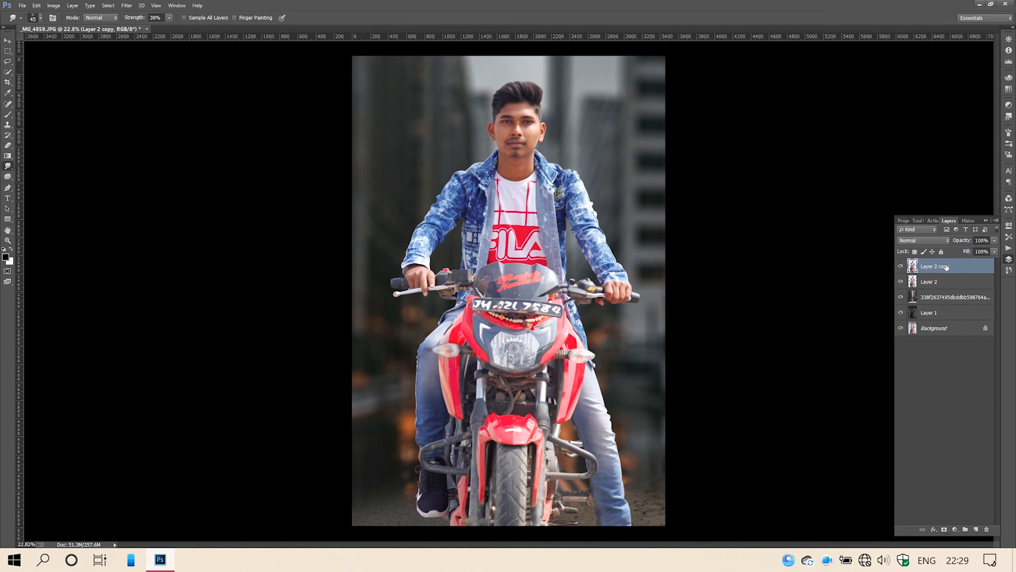
{"action": "left_click", "coordinate": [127, 5]}
{"action": "left_click", "coordinate": [148, 120]}
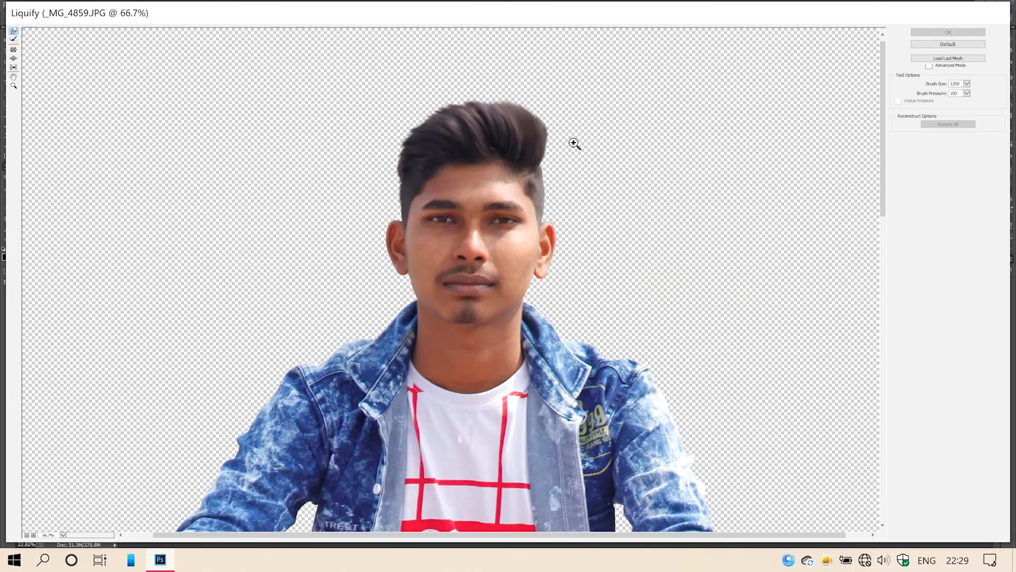
{"action": "left_click", "coordinate": [550, 100], "text": "ctrl"}
{"action": "key", "text": "bracketleft"}
{"action": "key", "text": "bracketleft"}
{"action": "key", "text": "bracketleft"}
{"action": "key", "text": "bracketleft"}
{"action": "key", "text": "bracketleft"}
{"action": "key", "text": "bracketleft"}
{"action": "key", "text": "bracketleft"}
{"action": "key", "text": "bracketleft"}
{"action": "key", "text": "bracketleft"}
{"action": "key", "text": "bracketleft"}
{"action": "key", "text": "bracketleft"}
{"action": "key", "text": "bracketright"}
{"action": "key", "text": "bracketright"}
{"action": "left_click_drag", "start_coordinate": [448, 161], "coordinate": [445, 161]}
{"action": "key", "text": "bracketright"}
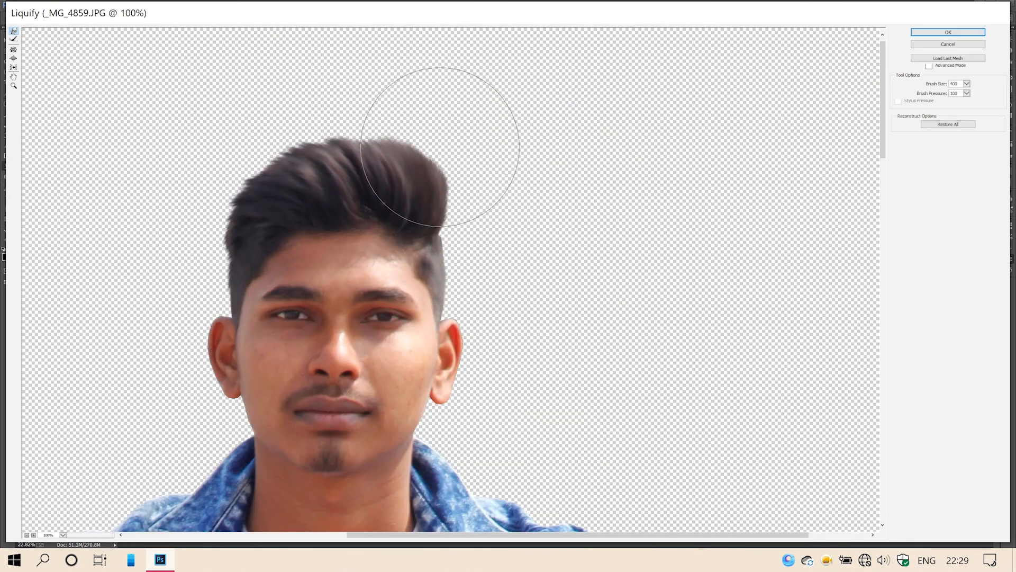
- Refine the upper corner of the hair with a smaller Liquify brush of 175 to 200 and apply the filter
{"action": "key", "text": "bracketleft"}
{"action": "key", "text": "bracketleft"}
{"action": "key", "text": "bracketleft"}
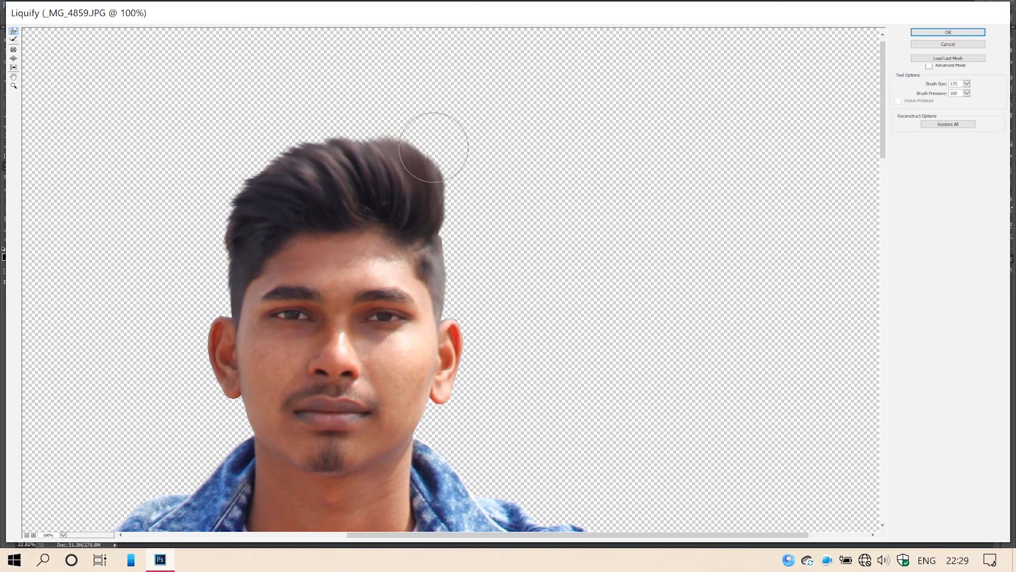
{"action": "key", "text": "bracketleft"}
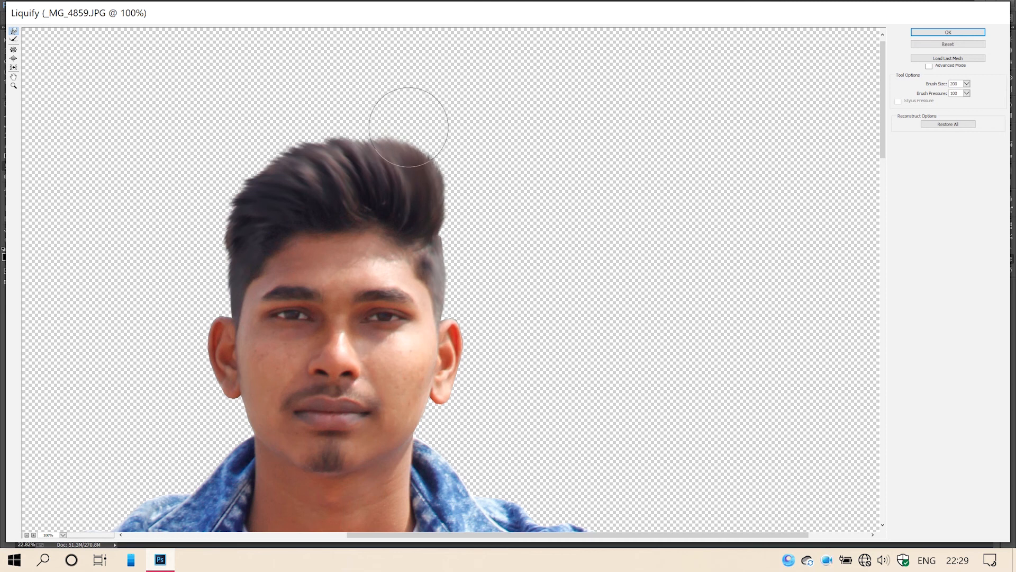
{"action": "scroll", "coordinate": [397, 139], "scroll_direction": "up", "scroll_amount": 1}
{"action": "scroll", "coordinate": [383, 232], "scroll_direction": "down", "scroll_amount": 5}
{"action": "left_click", "coordinate": [948, 32]}
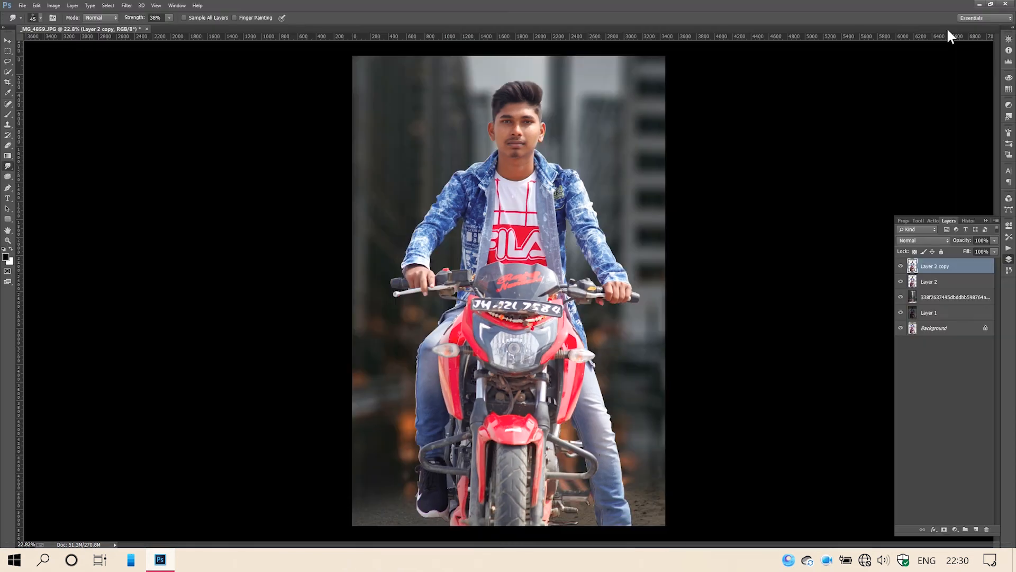
- Merge the copied rider layer down into Layer 2 and duplicate the merged layer
{"action": "right_click", "coordinate": [935, 269]}
{"action": "left_click", "coordinate": [656, 390]}
{"action": "scroll", "coordinate": [498, 111], "scroll_direction": "up", "scroll_amount": 7}
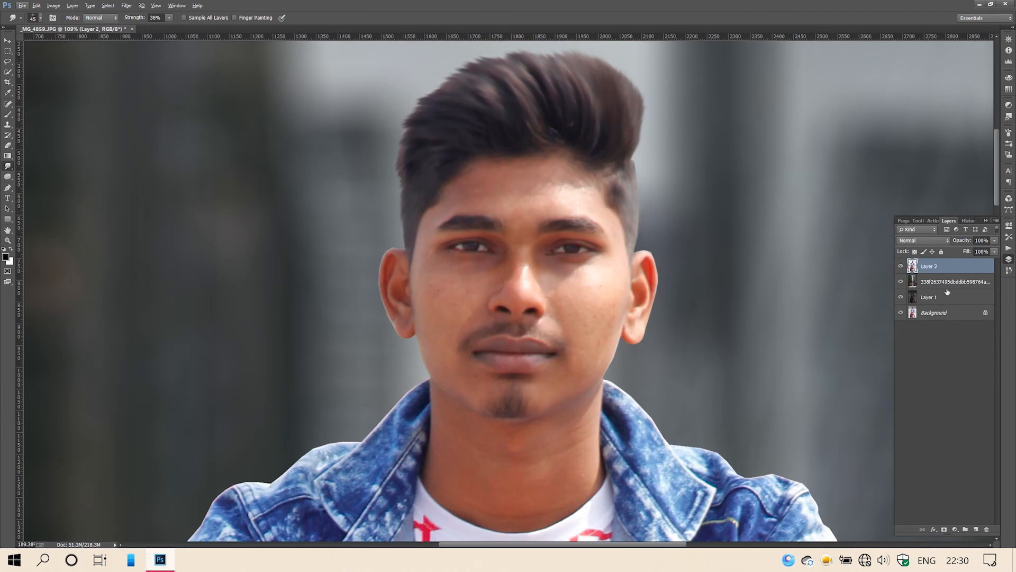
{"action": "key", "text": "ctrl+j"}
- Choose a different Smudge brush tip, lower the strength to 25%, and smooth the rider's forehead at 70 to 80 px
{"action": "right_click", "coordinate": [536, 190]}
{"action": "double_click", "coordinate": [594, 313]}
{"action": "scroll", "coordinate": [530, 180], "scroll_direction": "up", "scroll_amount": 4}
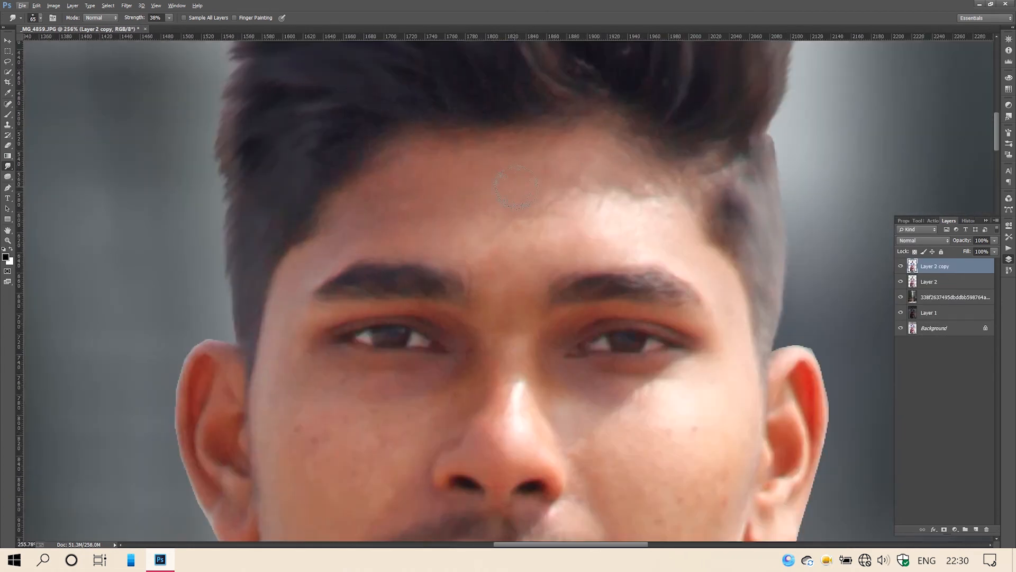
{"action": "scroll", "coordinate": [516, 188], "scroll_direction": "up", "scroll_amount": 1}
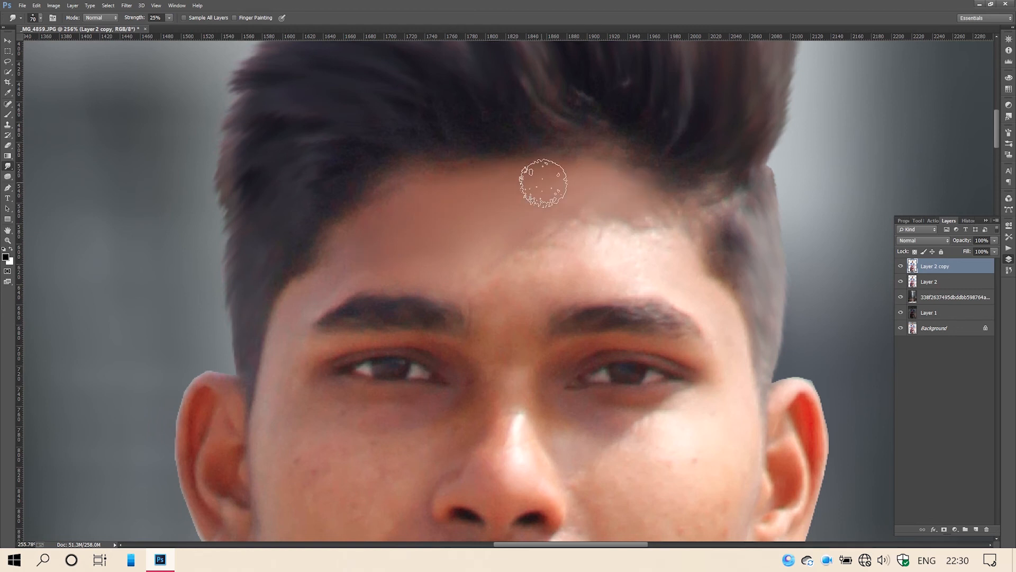
{"action": "scroll", "coordinate": [543, 182], "scroll_direction": "right", "scroll_amount": 3}
{"action": "key", "text": "bracketleft"}
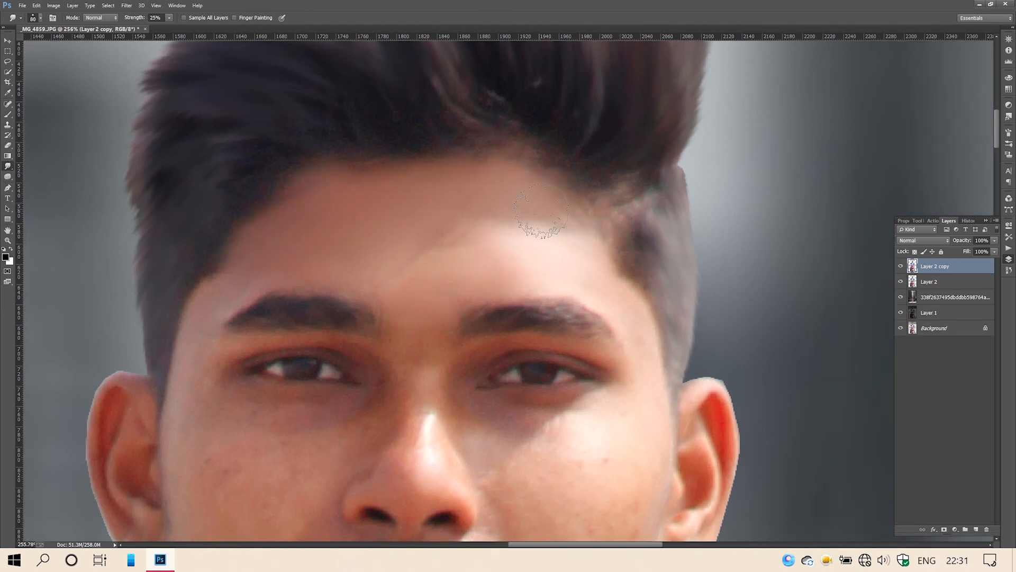
- Smooth the skin around the rider's eyebrows and eyes with a Smudge brush of 50 to 60 px
{"action": "scroll", "coordinate": [421, 264], "scroll_direction": "down", "scroll_amount": 2}
{"action": "key", "text": "bracketleft"}
{"action": "key", "text": "bracketleft"}
{"action": "key", "text": "bracketleft"}
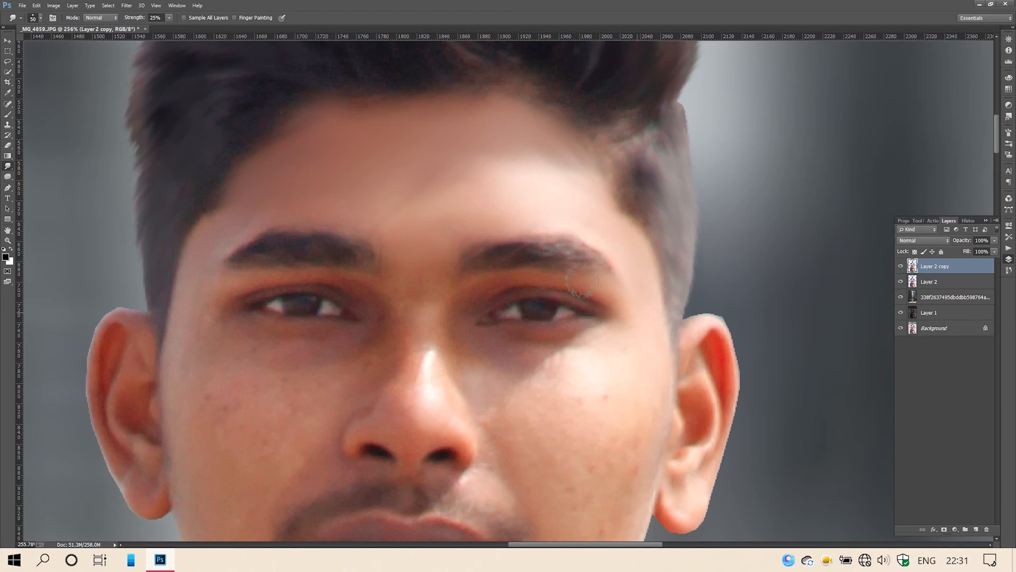
{"action": "scroll", "coordinate": [619, 298], "scroll_direction": "down", "scroll_amount": 2}
{"action": "key", "text": "bracketright"}
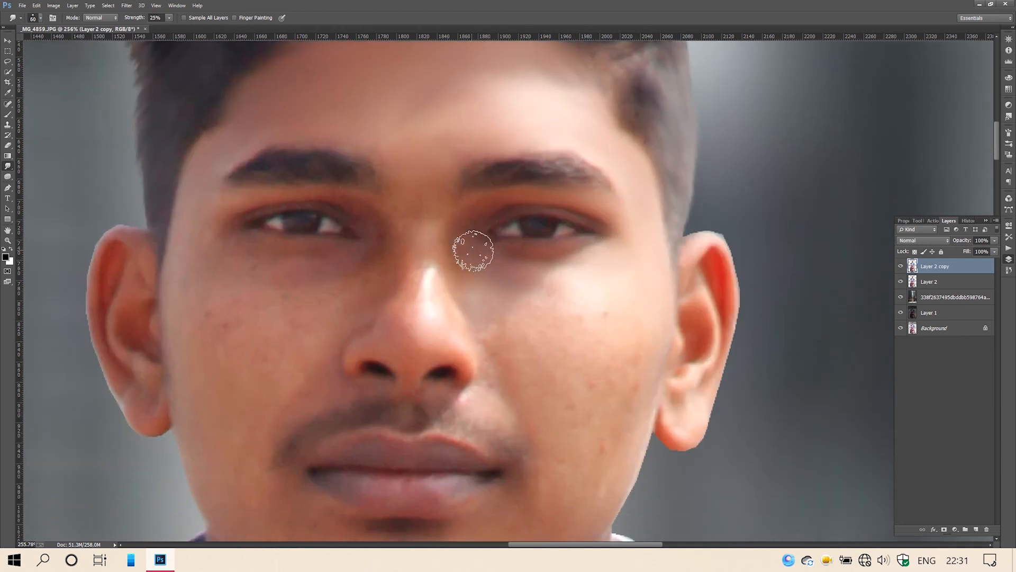
- Smudge away the blemishes on the brightly lit cheek with a brush of 60 to 70 px
{"action": "scroll", "coordinate": [647, 238], "scroll_direction": "down", "scroll_amount": 3}
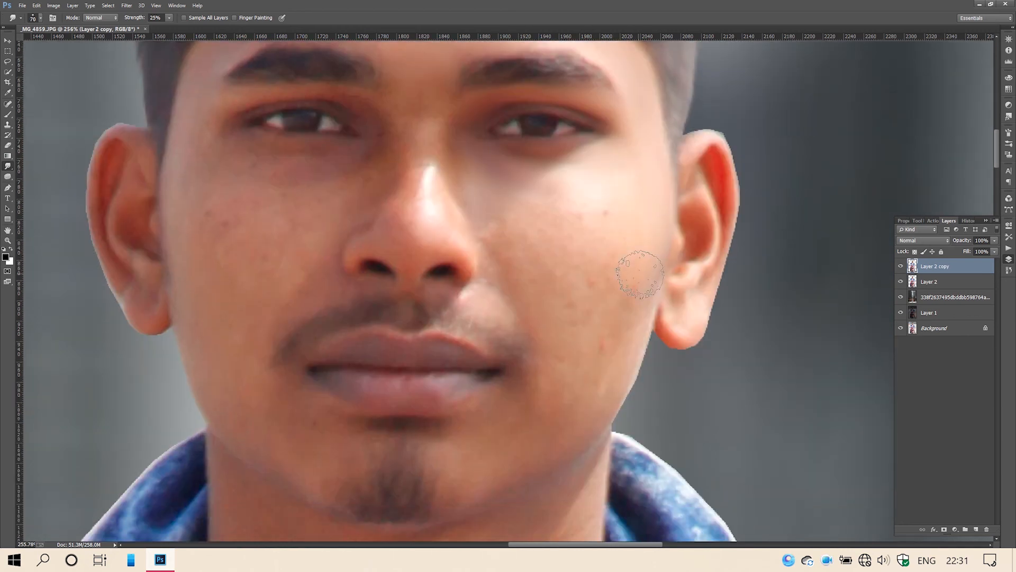
{"action": "key", "text": "bracketright"}
{"action": "key", "text": "bracketright"}
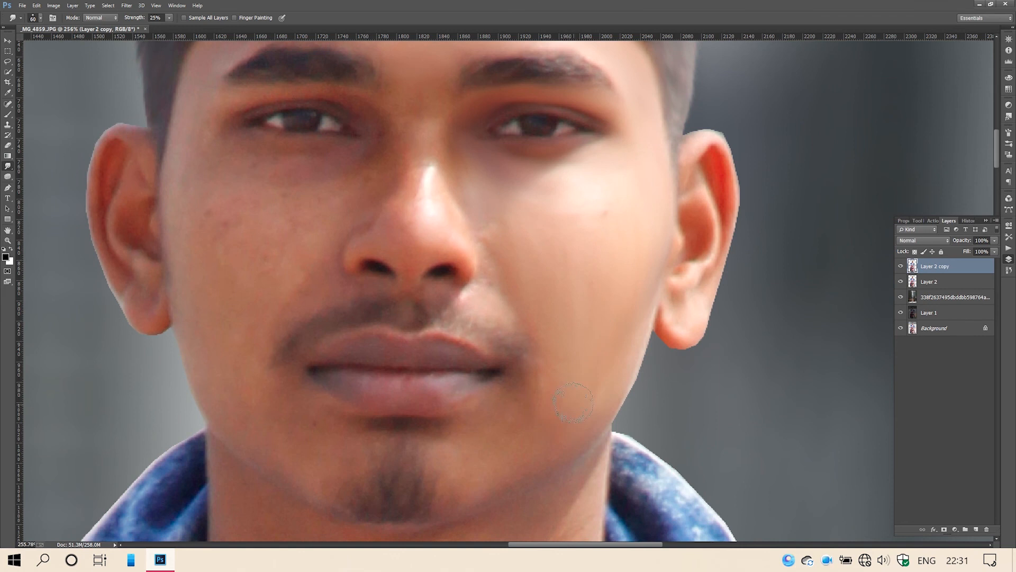
- Smooth the temple, under-eye area and cheek on the shaded side of the face, plus the nose, with a 45 to 60 px Smudge brush
{"action": "scroll", "coordinate": [259, 93], "scroll_direction": "up", "scroll_amount": 2}
{"action": "key", "text": "bracketleft"}
{"action": "key", "text": "bracketleft"}
{"action": "key", "text": "bracketleft"}
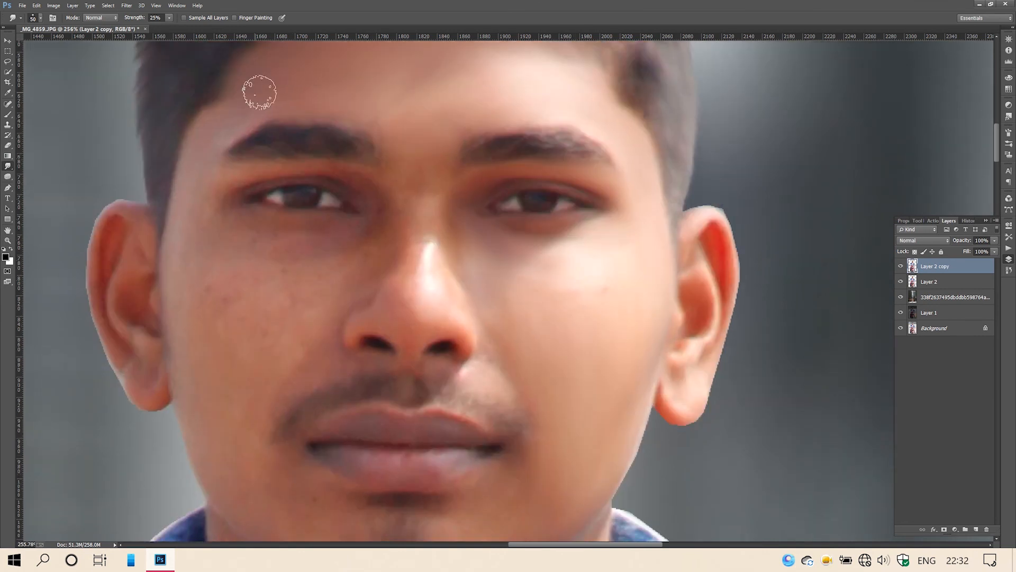
{"action": "scroll", "coordinate": [192, 170], "scroll_direction": "down", "scroll_amount": 1}
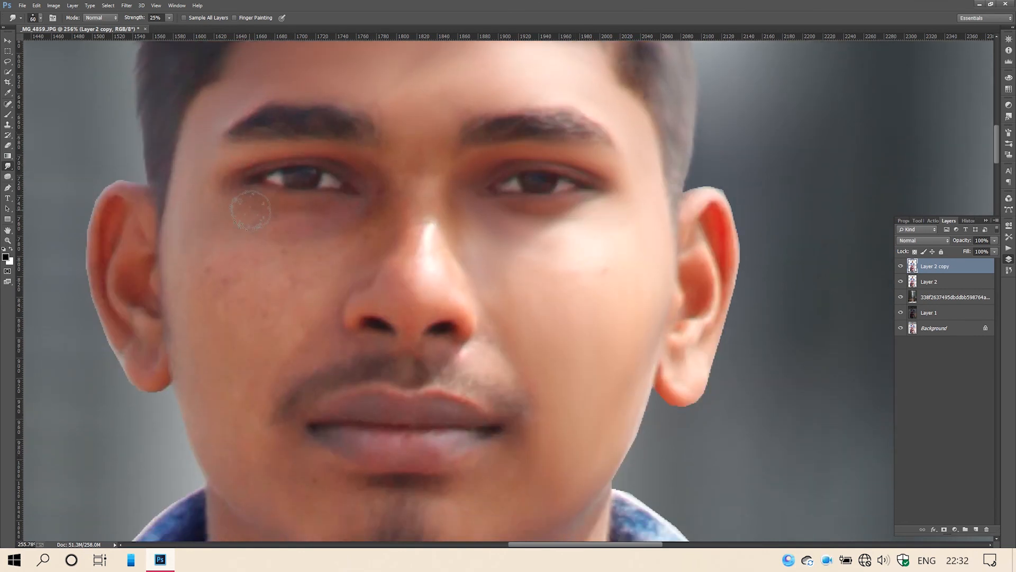
{"action": "key", "text": "bracketright"}
{"action": "key", "text": "bracketright"}
{"action": "scroll", "coordinate": [363, 215], "scroll_direction": "down", "scroll_amount": 1}
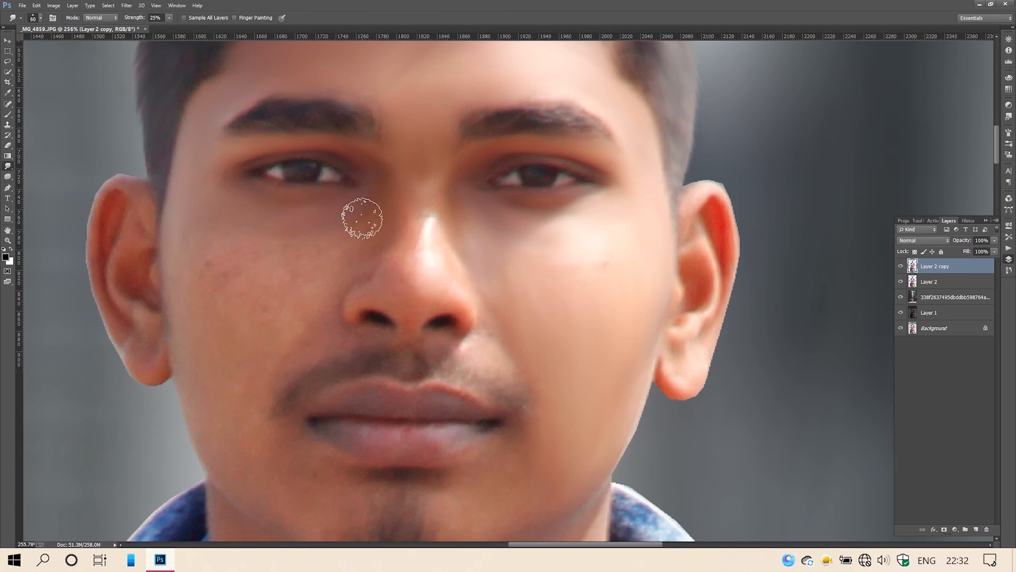
{"action": "key", "text": "bracketright"}
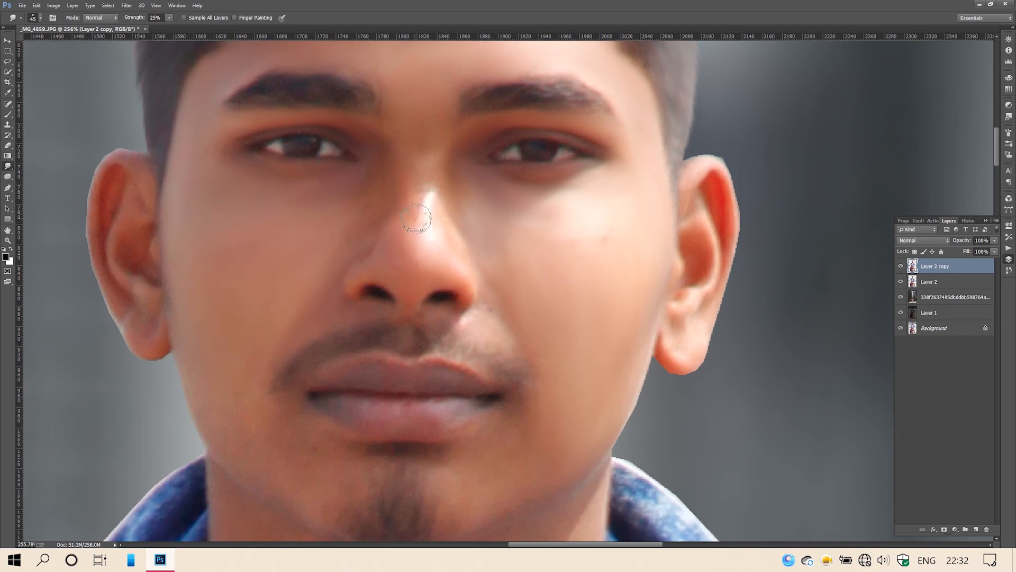
- Smooth the lower cheeks, jaw and chin around the beard with a Smudge brush of 50 to 60 px
{"action": "scroll", "coordinate": [220, 360], "scroll_direction": "down", "scroll_amount": 2}
{"action": "key", "text": "bracketright"}
{"action": "key", "text": "bracketright"}
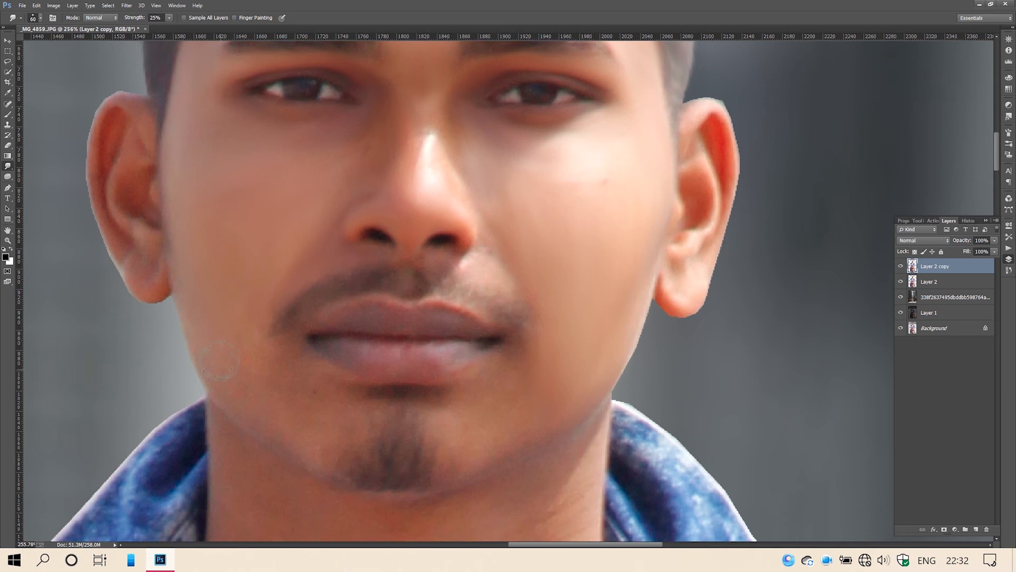
{"action": "scroll", "coordinate": [220, 360], "scroll_direction": "down", "scroll_amount": 1}
{"action": "key", "text": "bracketleft"}
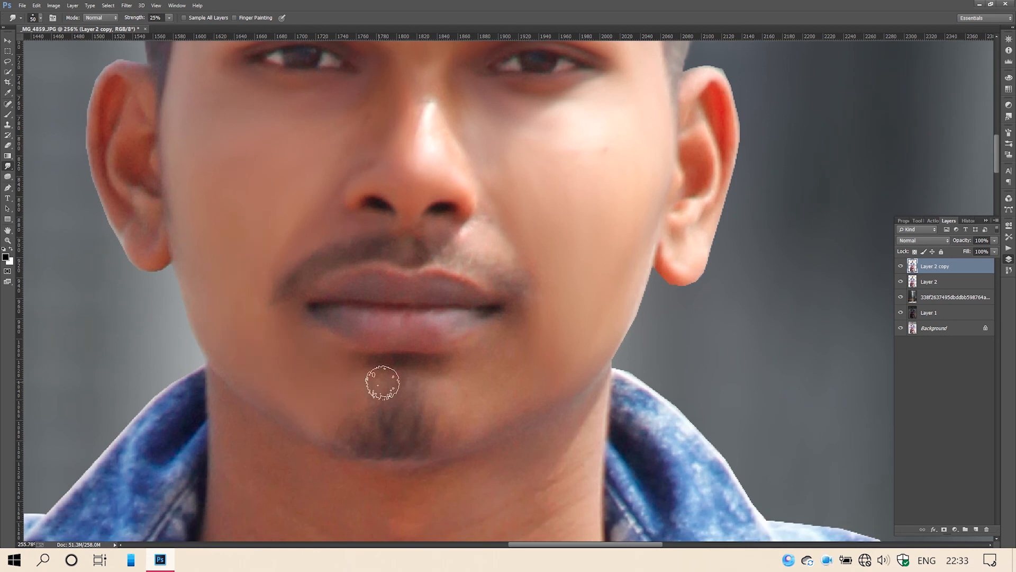
{"action": "scroll", "coordinate": [551, 382], "scroll_direction": "up", "scroll_amount": 2}
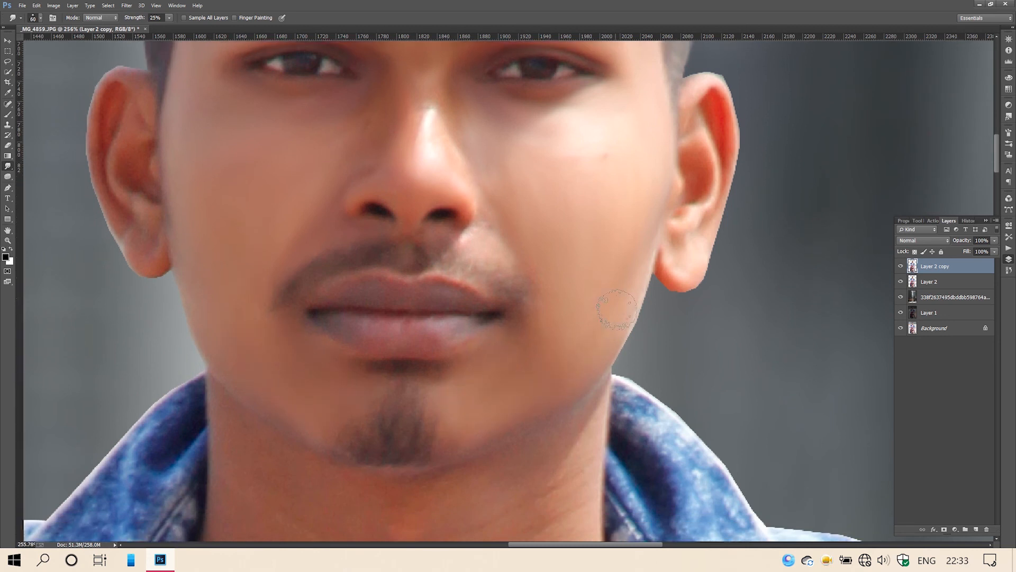
{"action": "key", "text": "bracketright"}
{"action": "key", "text": "bracketright"}
- Load the outline of Layer 2 as a selection and smooth the face edges and both ears with a 50 px Smudge brush
{"action": "left_click", "coordinate": [912, 281], "text": "ctrl"}
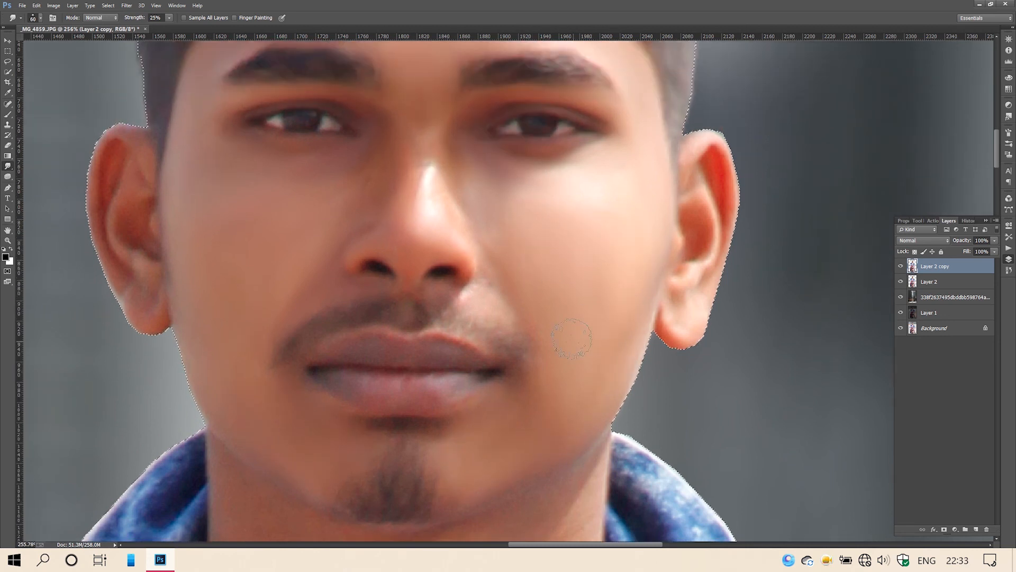
{"action": "key", "text": "bracketleft"}
{"action": "scroll", "coordinate": [694, 304], "scroll_direction": "up", "scroll_amount": 1}
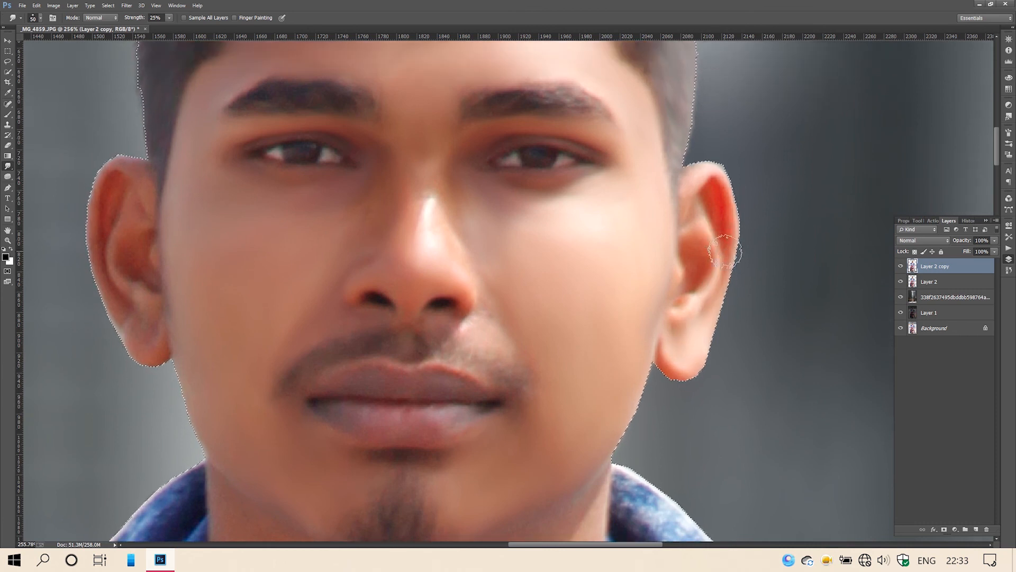
{"action": "scroll", "coordinate": [134, 200], "scroll_direction": "up", "scroll_amount": 1}
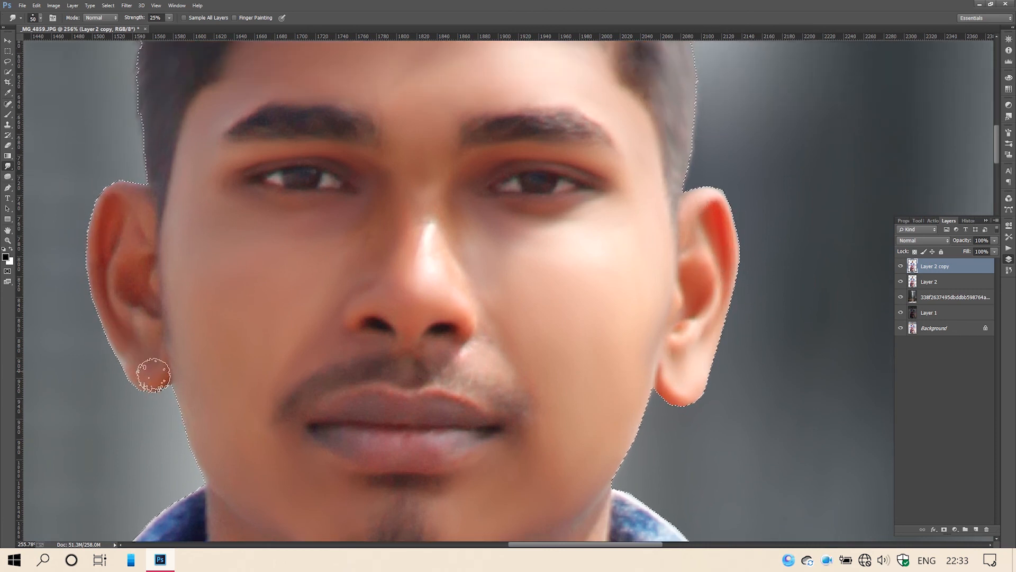
- Blend the skin of the forehead near the hairline with the Smudge brush enlarged to 100 px
{"action": "scroll", "coordinate": [159, 278], "scroll_direction": "down", "scroll_amount": 5}
{"action": "scroll", "coordinate": [205, 286], "scroll_direction": "left", "scroll_amount": 3}
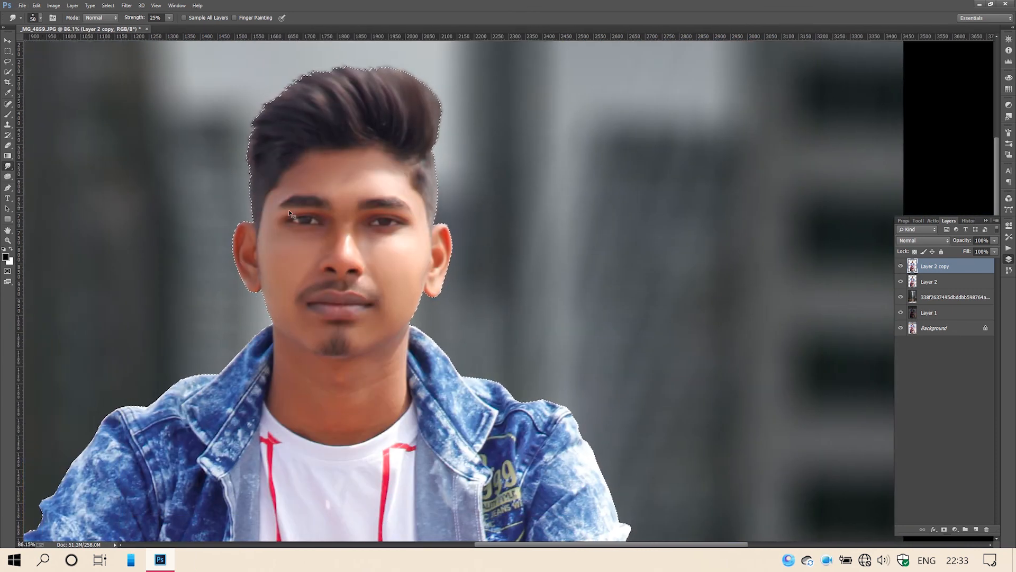
{"action": "scroll", "coordinate": [237, 264], "scroll_direction": "up", "scroll_amount": 2}
{"action": "key", "text": "bracketright"}
{"action": "key", "text": "bracketright"}
{"action": "key", "text": "bracketright"}
{"action": "key", "text": "bracketright"}
{"action": "key", "text": "bracketright"}
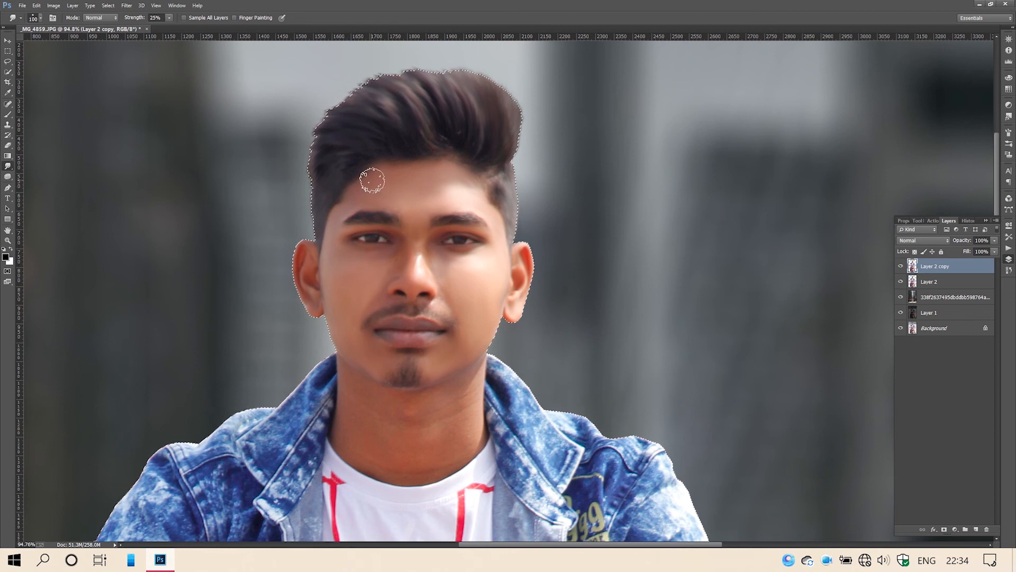
- Smooth the skin of the rider's neck with a 125 px Smudge brush
{"action": "scroll", "coordinate": [360, 328], "scroll_direction": "down", "scroll_amount": 3}
{"action": "scroll", "coordinate": [354, 339], "scroll_direction": "up", "scroll_amount": 4}
{"action": "scroll", "coordinate": [349, 302], "scroll_direction": "down", "scroll_amount": 1}
{"action": "key", "text": "bracketleft"}
{"action": "key", "text": "bracketleft"}
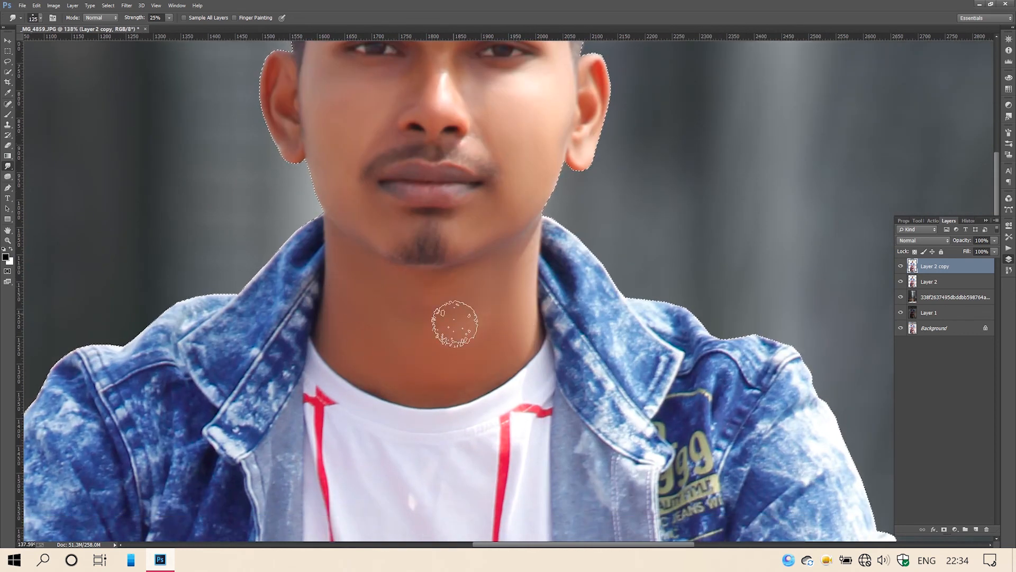
- Even out the remaining skin transitions on the cheeks and forehead with a smaller Smudge brush
{"action": "scroll", "coordinate": [392, 143], "scroll_direction": "up", "scroll_amount": 3}
{"action": "key", "text": "bracketleft"}
{"action": "key", "text": "bracketleft"}
{"action": "key", "text": "bracketright"}
{"action": "key", "text": "bracketright"}
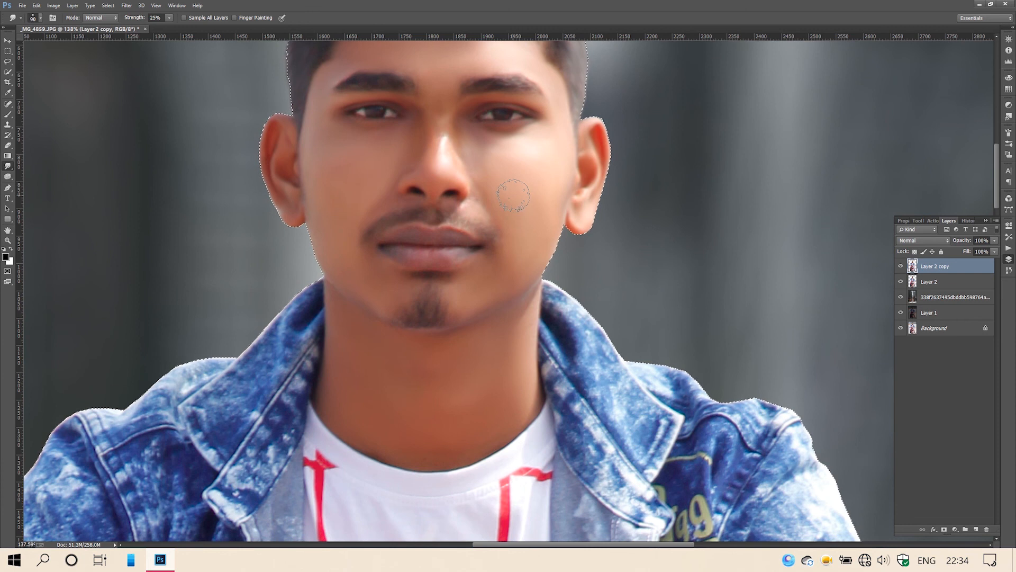
{"action": "scroll", "coordinate": [518, 152], "scroll_direction": "up", "scroll_amount": 3}
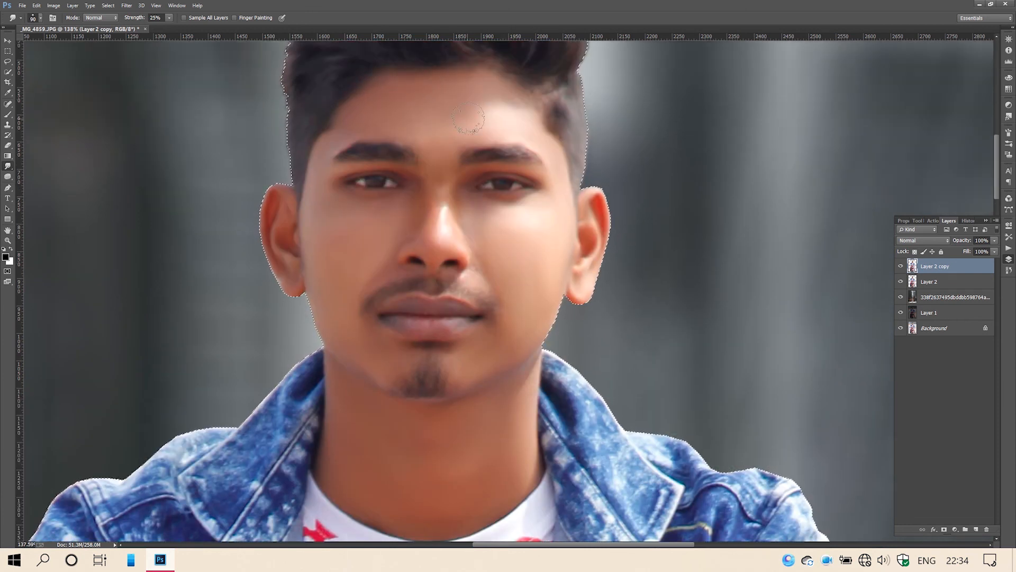
- Remove the selection and smooth the skin on both of the rider's hands with an 80 px Smudge brush
{"action": "scroll", "coordinate": [469, 118], "scroll_direction": "down", "scroll_amount": 18}
{"action": "key", "text": "ctrl+d"}
{"action": "scroll", "coordinate": [420, 247], "scroll_direction": "up", "scroll_amount": 18}
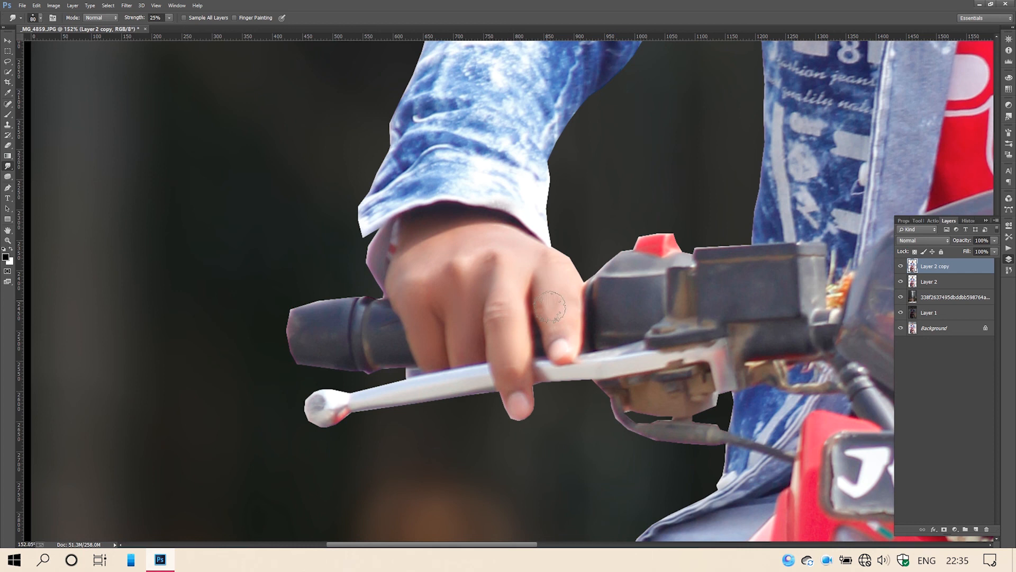
{"action": "scroll", "coordinate": [550, 307], "scroll_direction": "down", "scroll_amount": 15}
{"action": "scroll", "coordinate": [622, 365], "scroll_direction": "up", "scroll_amount": 15}
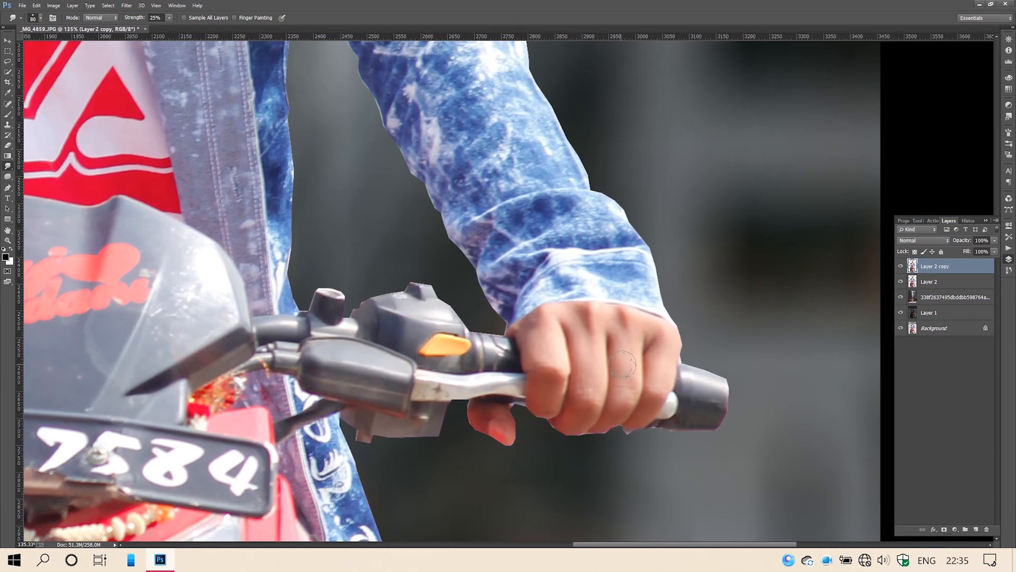
{"action": "scroll", "coordinate": [485, 405], "scroll_direction": "down", "scroll_amount": 15}
- Add a linear black-to-transparent gradient fill layer on top, with a 90° angle and 64% scale
{"action": "left_click", "coordinate": [955, 529]}
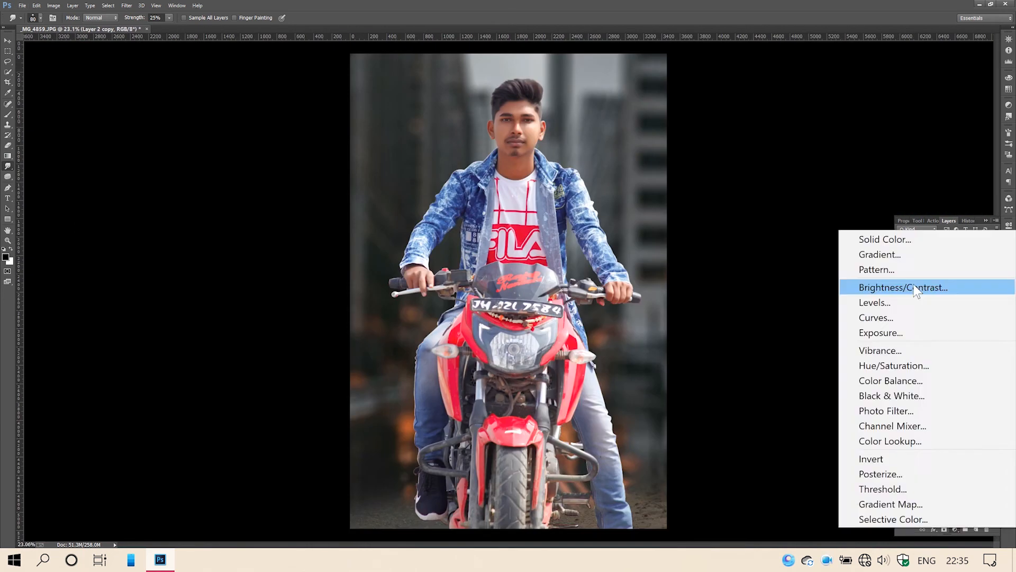
{"action": "left_click", "coordinate": [873, 252]}
{"action": "mouse_move", "coordinate": [706, 165]}
{"action": "left_mouse_down"}
{"action": "mouse_move", "coordinate": [680, 164]}
{"action": "mouse_move", "coordinate": [712, 164]}
{"action": "left_mouse_up"}
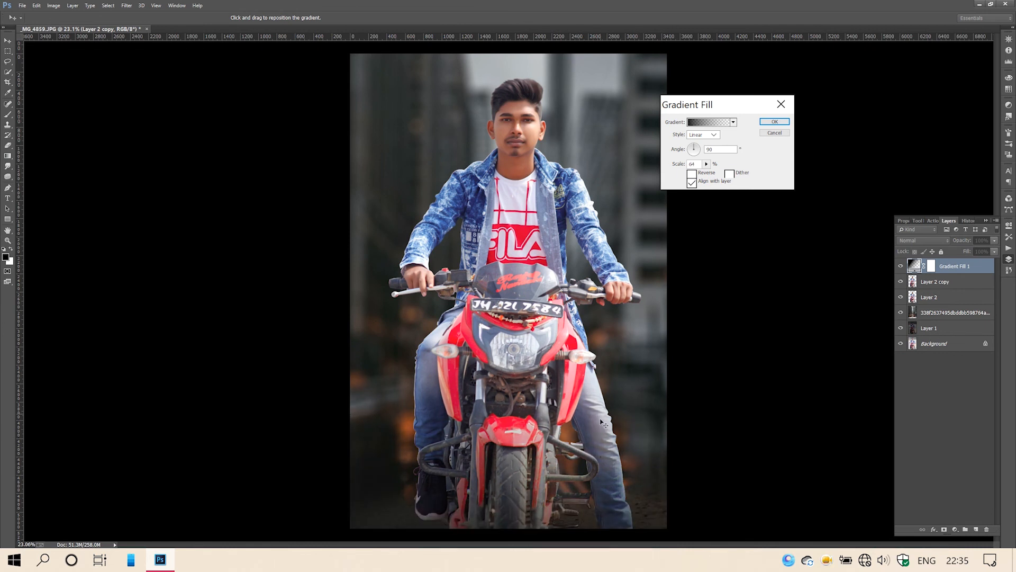
{"action": "left_click", "coordinate": [777, 120]}
- Apply the Imagenomic Portraiture filter to the copied rider layer
{"action": "left_click", "coordinate": [957, 283]}
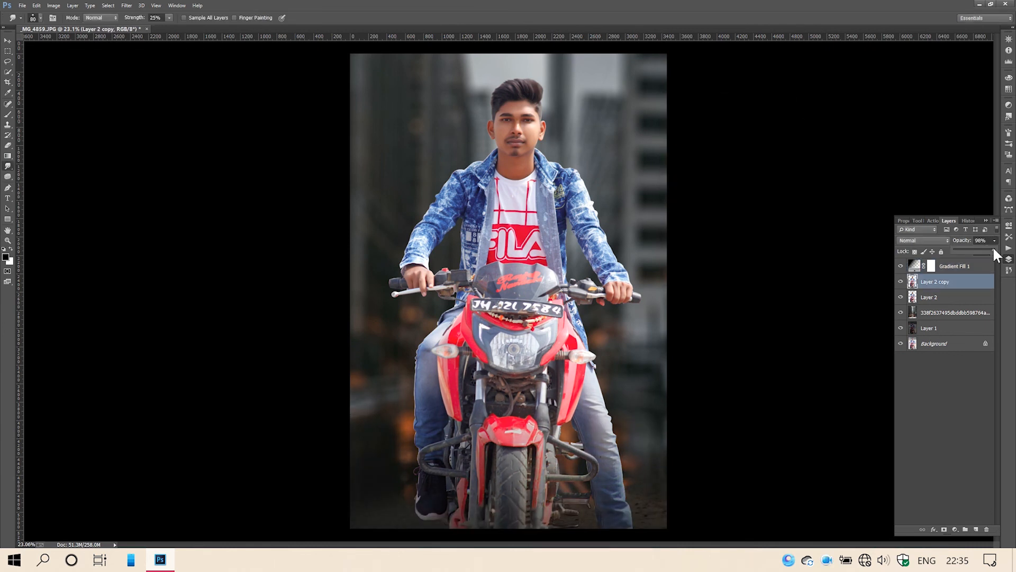
{"action": "key", "text": "ctrl+e"}
{"action": "key", "text": "ctrl+z"}
{"action": "left_click", "coordinate": [126, 6]}
{"action": "mouse_move", "coordinate": [265, 376]}
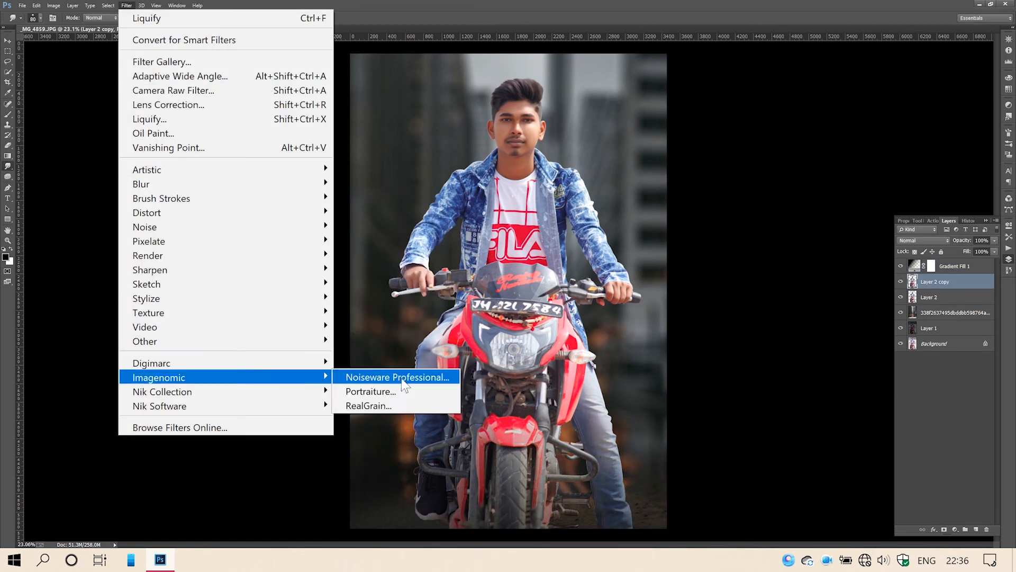
{"action": "left_click", "coordinate": [413, 376]}
{"action": "left_click", "coordinate": [499, 422]}
{"action": "left_click_drag", "start_coordinate": [574, 190], "coordinate": [556, 353]}
{"action": "left_click", "coordinate": [656, 158]}
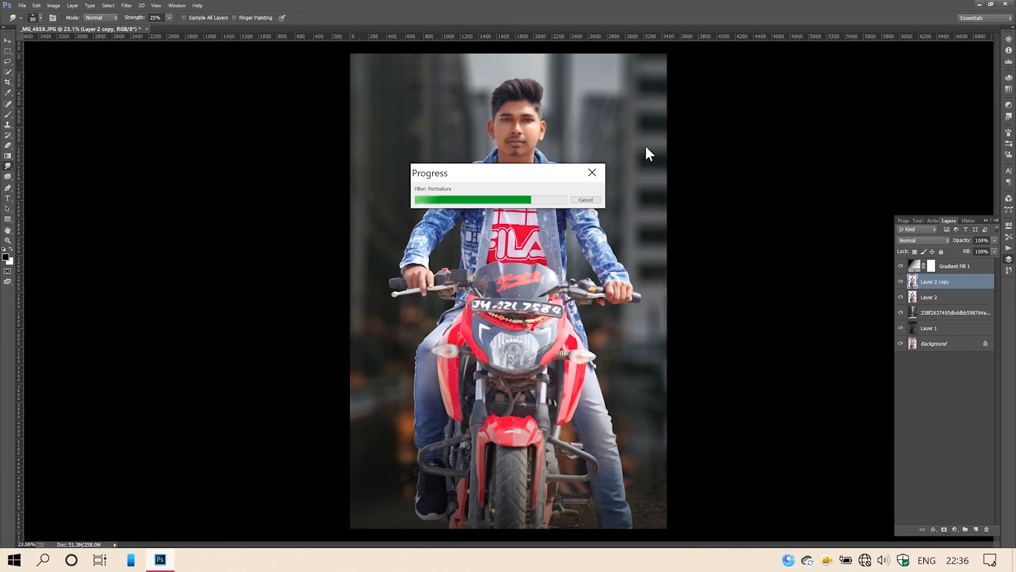
- Lower the filtered rider copy's opacity to 87% and merge it down into Layer 2
{"action": "right_click", "coordinate": [946, 281]}
{"action": "left_click_drag", "start_coordinate": [995, 240], "coordinate": [989, 249]}
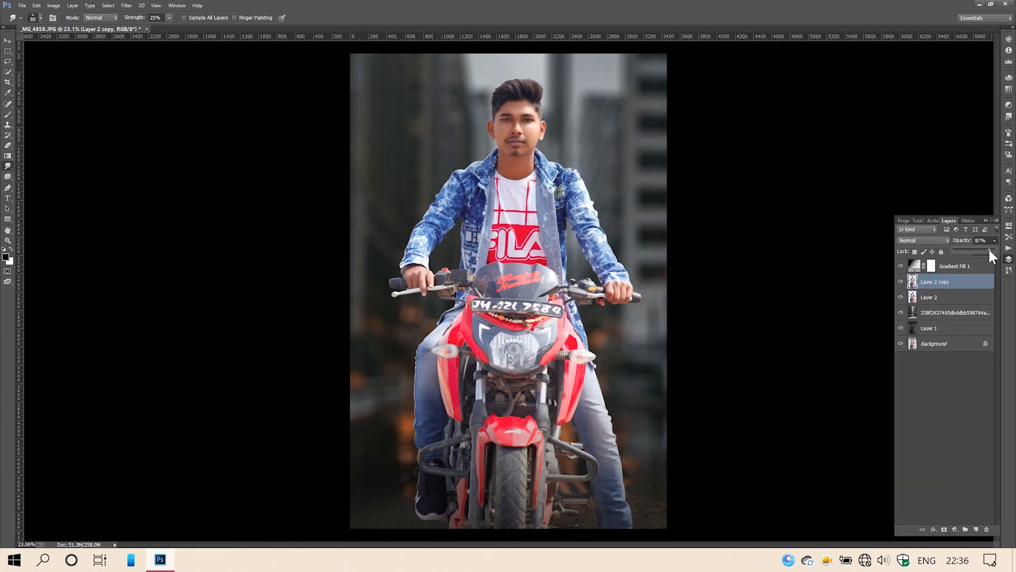
{"action": "right_click", "coordinate": [947, 281]}
{"action": "left_click", "coordinate": [656, 170]}
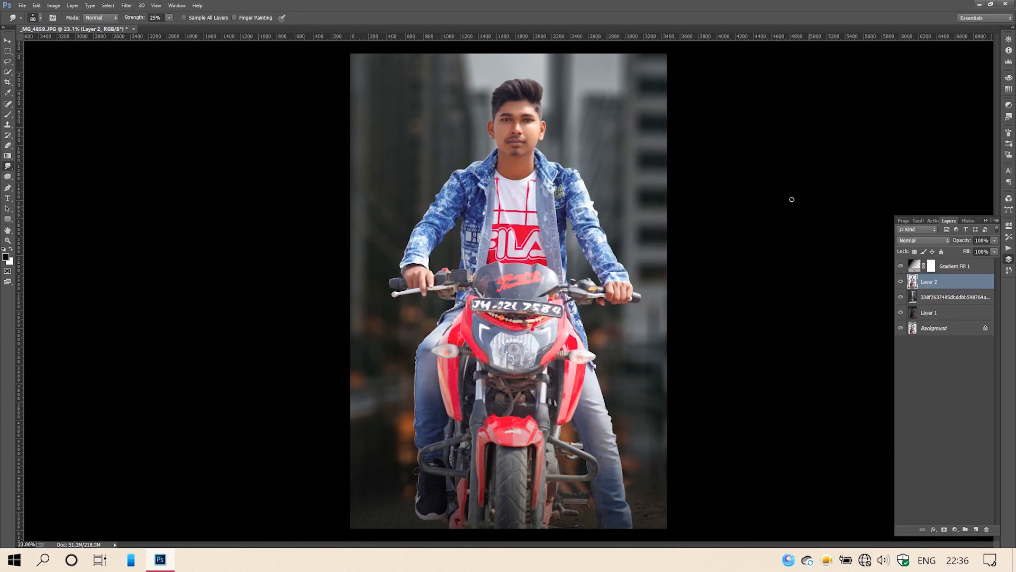
- Duplicate the merged rider layer and set up a textured 104 px Smudge brush tip with 34% strength
{"action": "key", "text": "ctrl+j"}
{"action": "scroll", "coordinate": [550, 86], "scroll_direction": "up", "scroll_amount": 10}
{"action": "right_click", "coordinate": [558, 170]}
{"action": "left_click", "coordinate": [604, 284]}
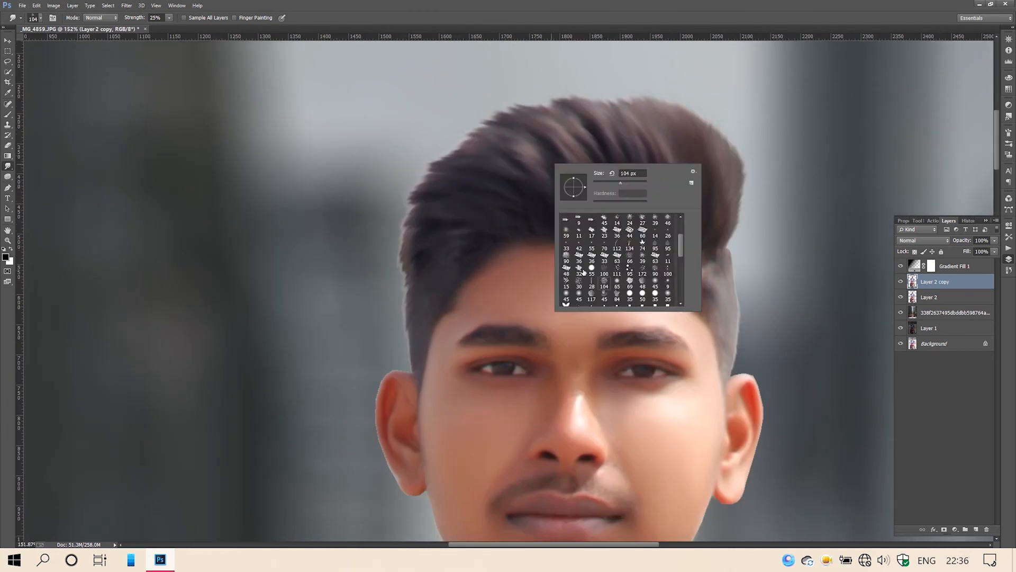
{"action": "left_click", "coordinate": [506, 180]}
{"action": "left_click_drag", "start_coordinate": [129, 20], "coordinate": [133, 20]}
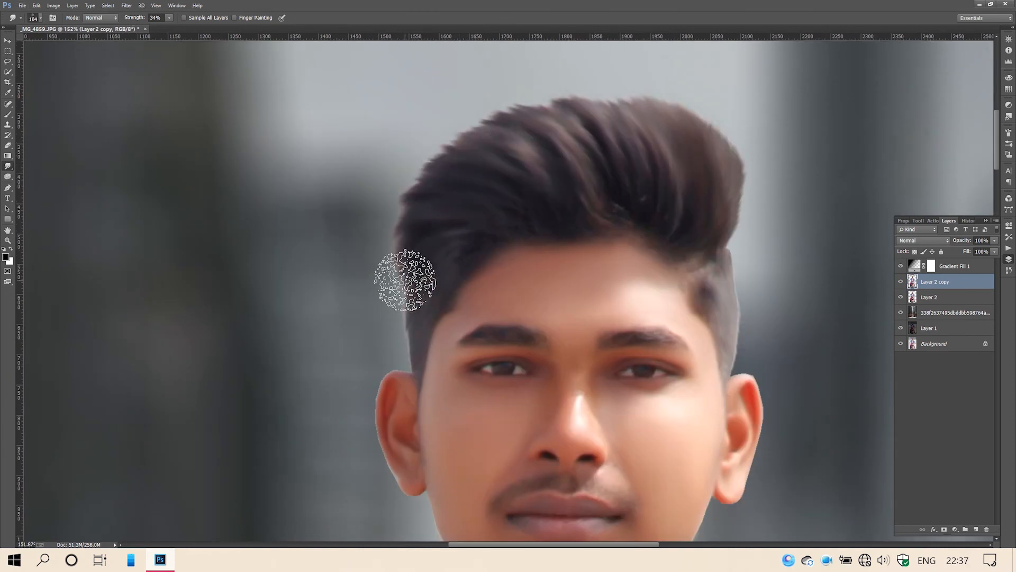
- Smudge the rider's hair with long strokes along its flow, varying the brush size between about 50 and 104 px
{"action": "mouse_move", "coordinate": [423, 149]}
{"action": "left_mouse_down"}
{"action": "mouse_move", "coordinate": [612, 141]}
{"action": "mouse_move", "coordinate": [601, 118]}
{"action": "mouse_move", "coordinate": [715, 170]}
{"action": "mouse_move", "coordinate": [701, 185]}
{"action": "left_mouse_up"}
{"action": "key", "text": "bracketleft"}
{"action": "key", "text": "bracketleft"}
{"action": "key", "text": "bracketleft"}
{"action": "key", "text": "bracketleft"}
{"action": "key", "text": "bracketleft"}
{"action": "key", "text": "bracketleft"}
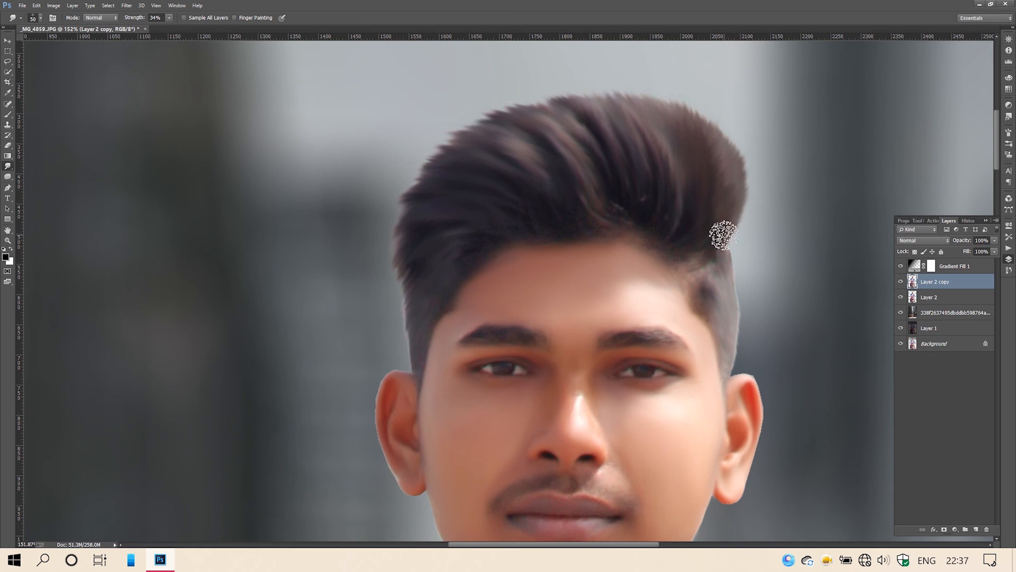
{"action": "key", "text": "bracketright"}
{"action": "key", "text": "bracketright"}
{"action": "key", "text": "bracketright"}
{"action": "key", "text": "bracketright"}
{"action": "key", "text": "bracketright"}
{"action": "key", "text": "bracketright"}
{"action": "mouse_move", "coordinate": [612, 133]}
{"action": "left_mouse_down"}
{"action": "mouse_move", "coordinate": [563, 114]}
{"action": "mouse_move", "coordinate": [467, 126]}
{"action": "mouse_move", "coordinate": [504, 151]}
{"action": "mouse_move", "coordinate": [461, 167]}
{"action": "left_mouse_up"}
{"action": "key", "text": "bracketleft"}
{"action": "key", "text": "bracketleft"}
{"action": "key", "text": "bracketleft"}
{"action": "key", "text": "bracketleft"}
{"action": "scroll", "coordinate": [406, 227], "scroll_direction": "down", "scroll_amount": 10}
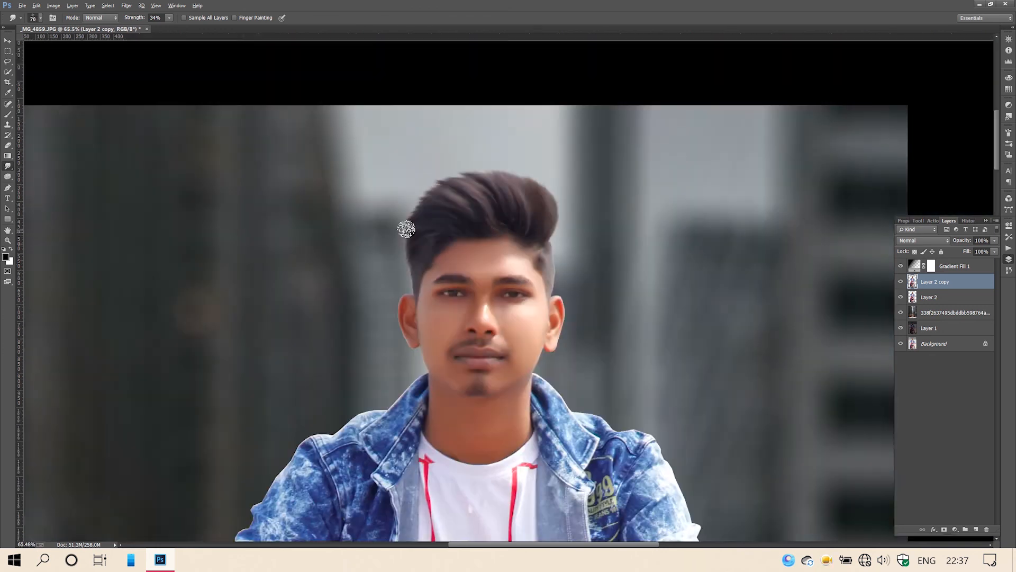
- Merge the smudged rider copy down into Layer 2 and duplicate the merged layer
{"action": "key", "text": "ctrl+0"}
{"action": "right_click", "coordinate": [958, 282]}
{"action": "left_click", "coordinate": [911, 362]}
{"action": "key", "text": "ctrl+j"}
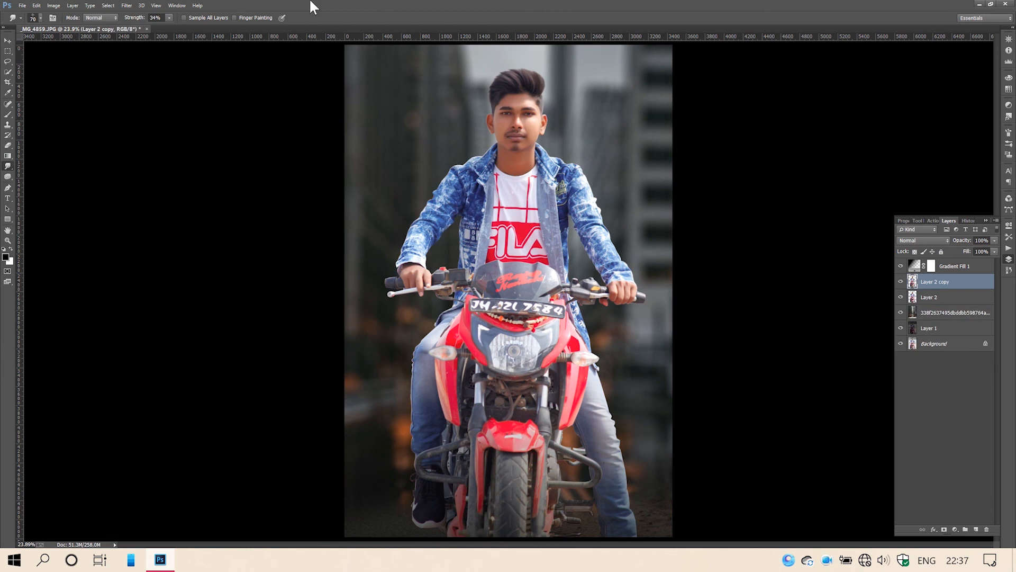
- Open the rider copy in the Camera Raw Filter and raise the Oranges luminance to +25
{"action": "key", "text": "ctrl+shift+a"}
{"action": "left_click", "coordinate": [926, 99]}
{"action": "left_click", "coordinate": [460, 145]}
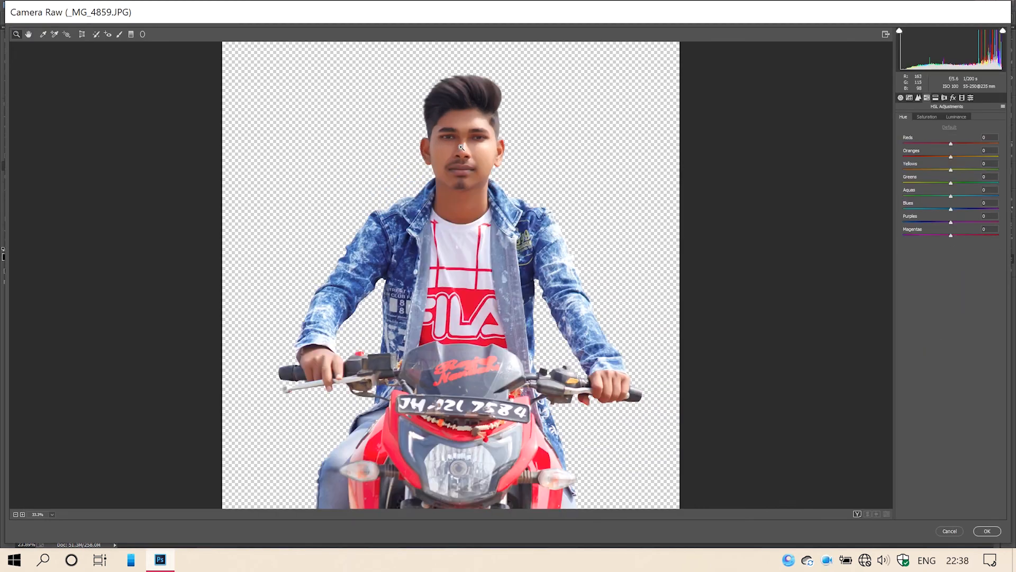
{"action": "left_click", "coordinate": [927, 117]}
{"action": "left_click", "coordinate": [962, 116]}
{"action": "left_click_drag", "start_coordinate": [951, 157], "coordinate": [967, 152]}
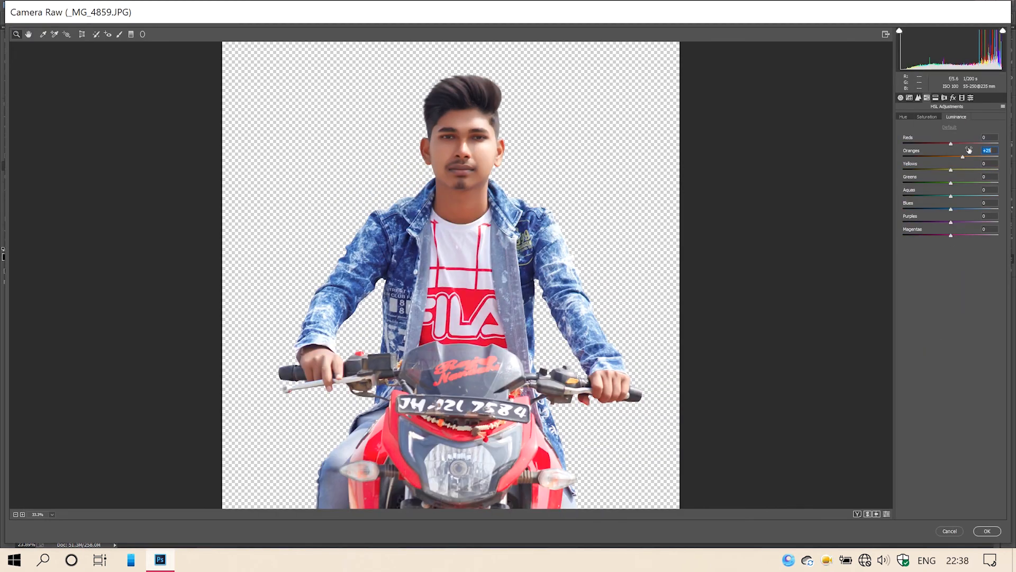
- Set Contrast to -19, Shadows +7, Whites +26 and Blacks -10, and apply the Camera Raw adjustments
{"action": "left_click", "coordinate": [901, 98]}
{"action": "left_click_drag", "start_coordinate": [967, 236], "coordinate": [933, 212]}
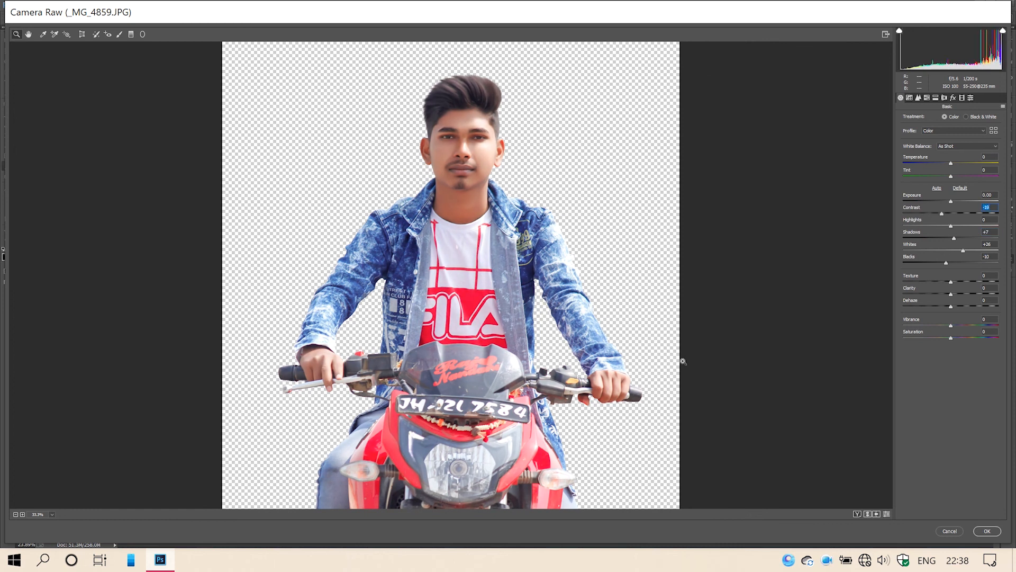
{"action": "key", "text": "Return"}
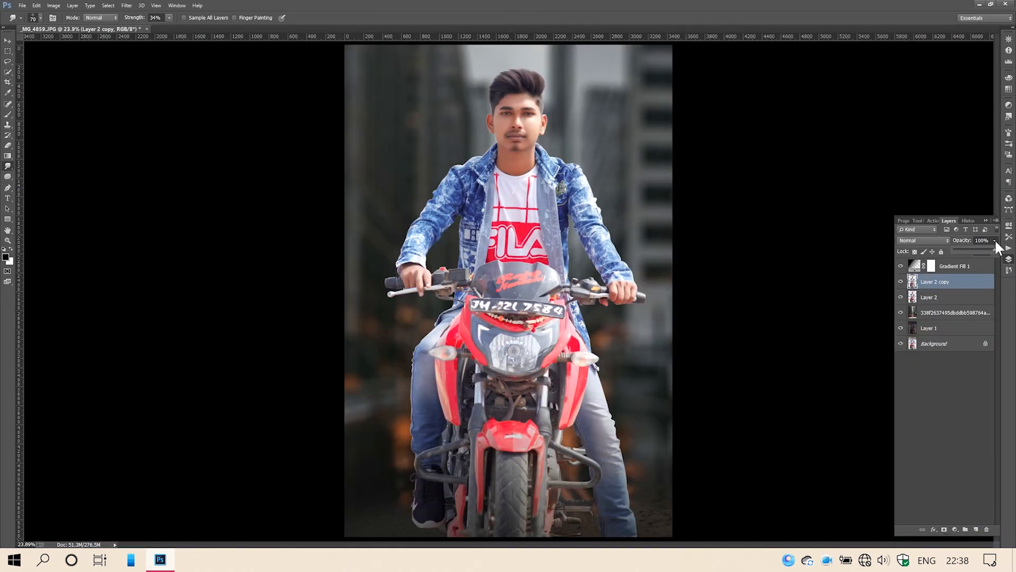
- Slightly lower the adjusted rider copy's opacity and merge it down into Layer 2
{"action": "left_click_drag", "start_coordinate": [993, 255], "coordinate": [986, 247]}
{"action": "right_click", "coordinate": [974, 286]}
{"action": "left_click", "coordinate": [710, 461]}
- Readjust the scale of the existing Gradient Fill 1 layer
{"action": "double_click", "coordinate": [917, 266]}
{"action": "left_click_drag", "start_coordinate": [709, 103], "coordinate": [786, 74]}
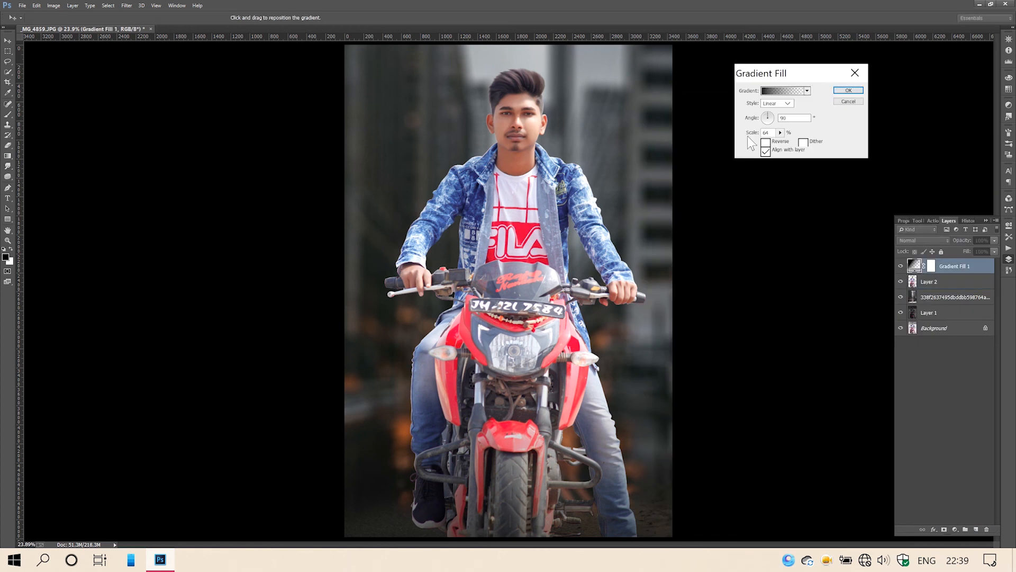
{"action": "left_click_drag", "start_coordinate": [750, 134], "coordinate": [756, 134]}
{"action": "left_click", "coordinate": [841, 89]}
{"action": "scroll", "coordinate": [500, 149], "scroll_direction": "up", "scroll_amount": 1}
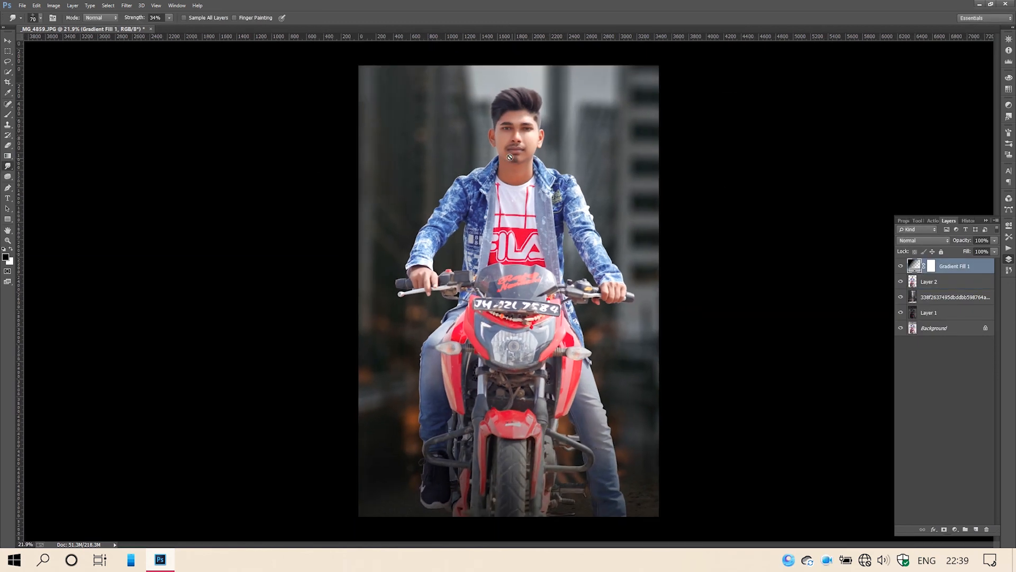
- Flatten the image and open a duplicate of the Background layer in the Camera Raw Filter
{"action": "right_click", "coordinate": [954, 289]}
{"action": "left_click", "coordinate": [696, 480]}
{"action": "left_click", "coordinate": [126, 5]}
{"action": "left_click", "coordinate": [193, 97]}
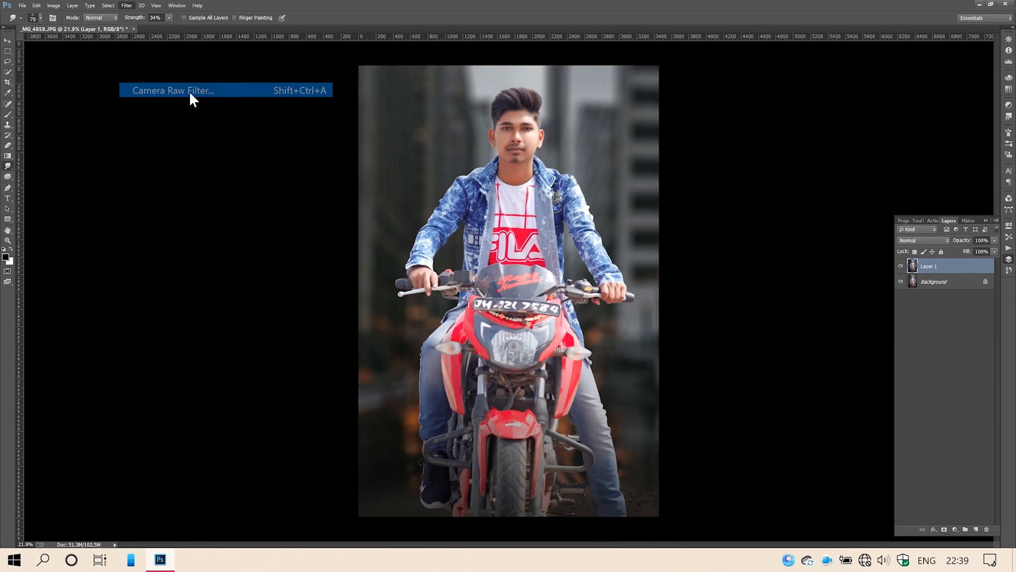
- Apply the NI edits Yellow preset and check its HSL luminance settings
{"action": "left_click", "coordinate": [971, 98]}
{"action": "left_click_drag", "start_coordinate": [1005, 286], "coordinate": [997, 443]}
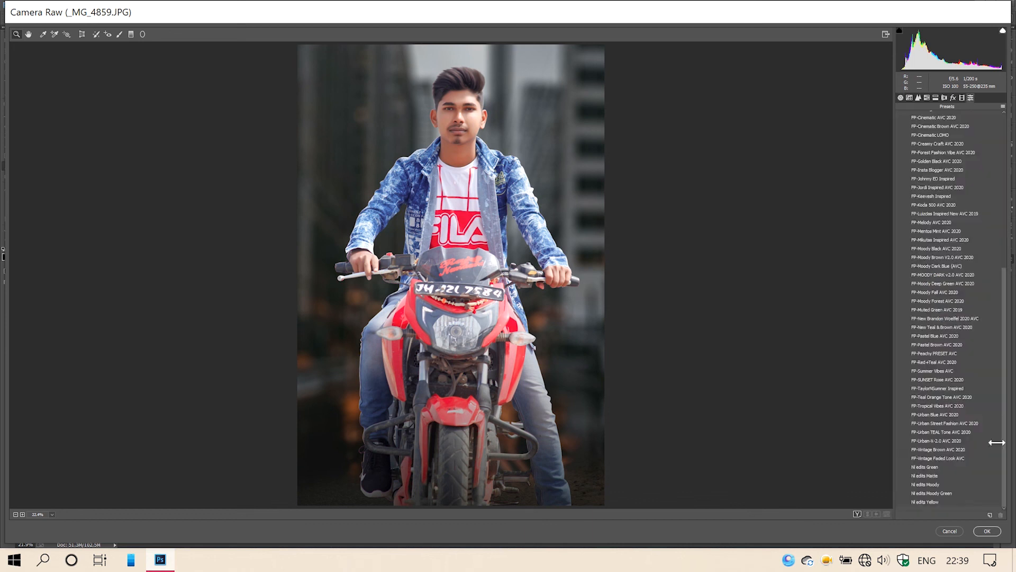
{"action": "left_click", "coordinate": [930, 502]}
{"action": "left_click", "coordinate": [926, 98]}
{"action": "left_click", "coordinate": [928, 117]}
{"action": "left_click", "coordinate": [955, 117]}
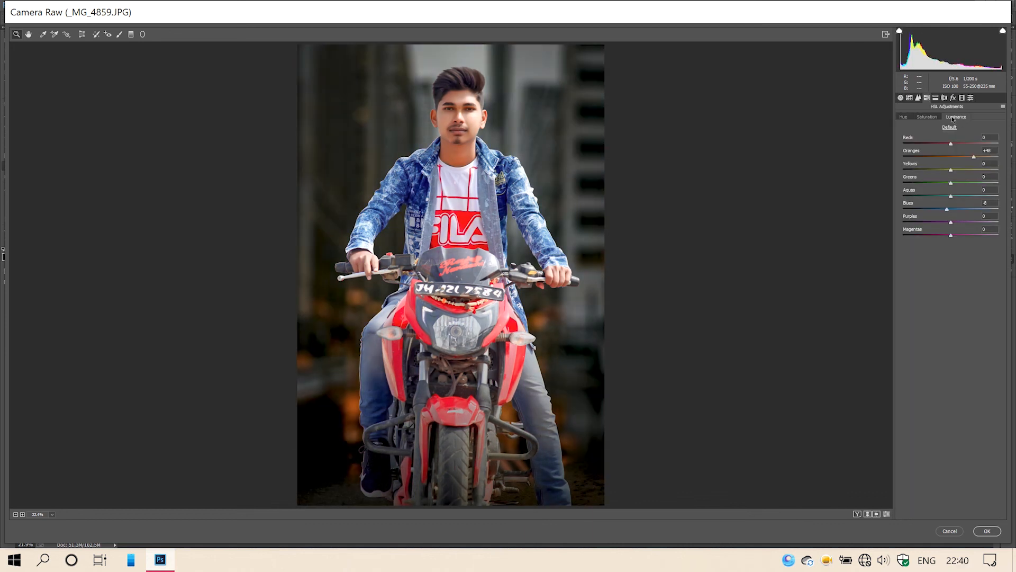
- Add a post-crop vignette of -37, set Dehaze to +28 and apply the Camera Raw Filter
{"action": "left_click", "coordinate": [954, 98]}
{"action": "left_click_drag", "start_coordinate": [951, 201], "coordinate": [940, 192]}
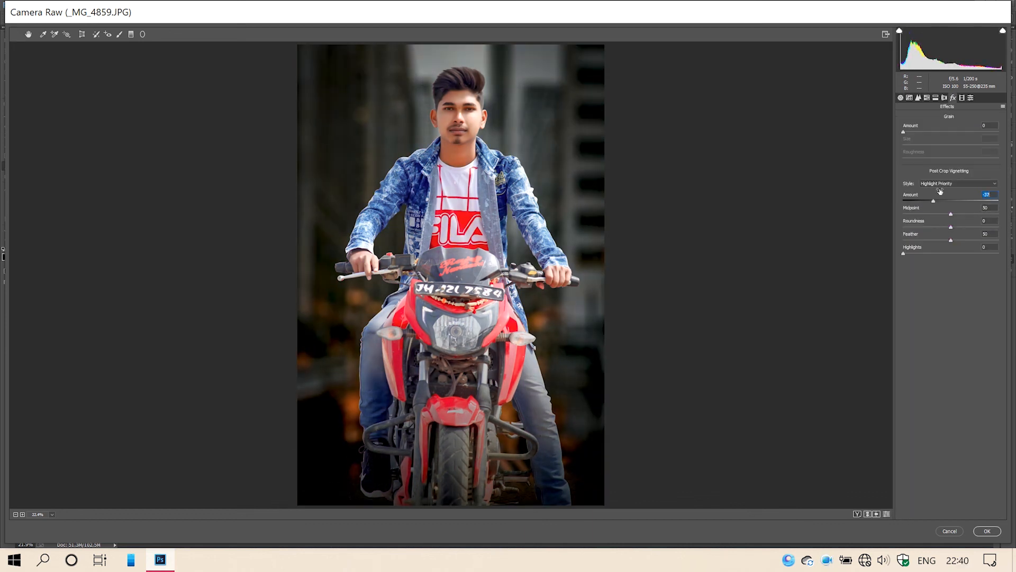
{"action": "left_click", "coordinate": [927, 98]}
{"action": "left_click", "coordinate": [927, 117]}
{"action": "left_click", "coordinate": [901, 98]}
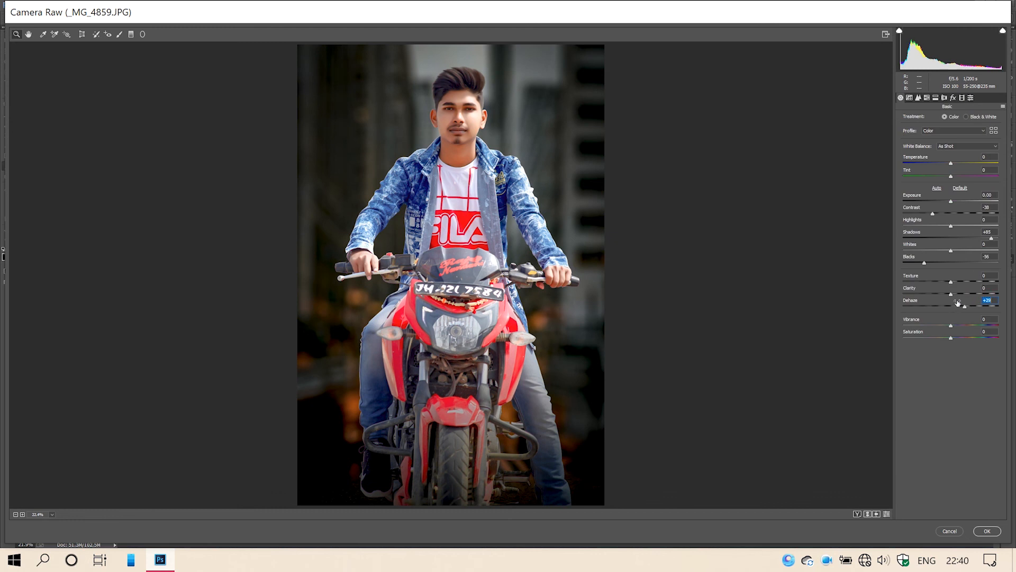
{"action": "left_click", "coordinate": [987, 531]}
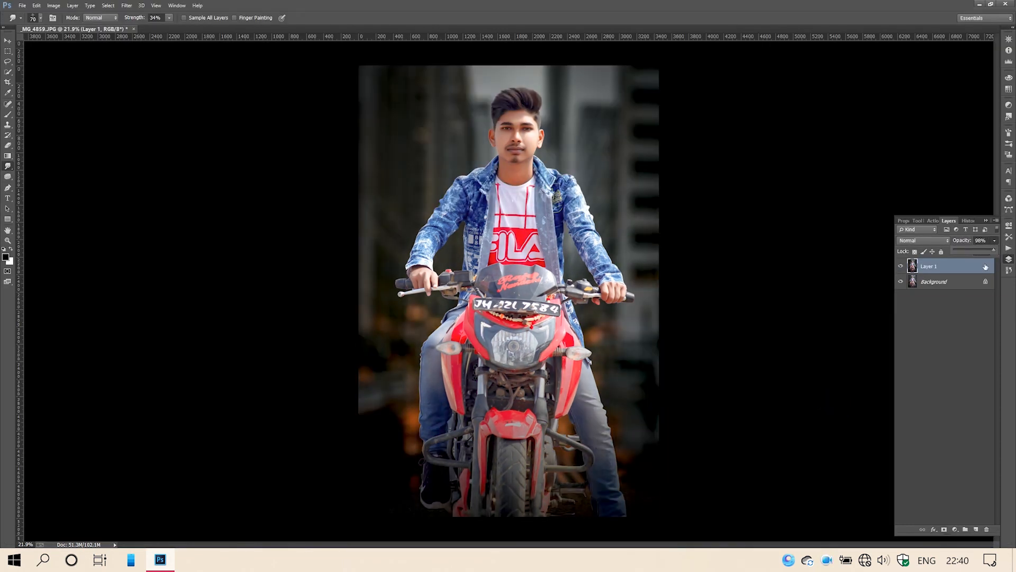
- Scale Layer 1 down to 99.19% so a thin margin remains around the picture
{"action": "key", "text": "ctrl+t"}
{"action": "left_click_drag", "start_coordinate": [358, 66], "coordinate": [361, 69]}
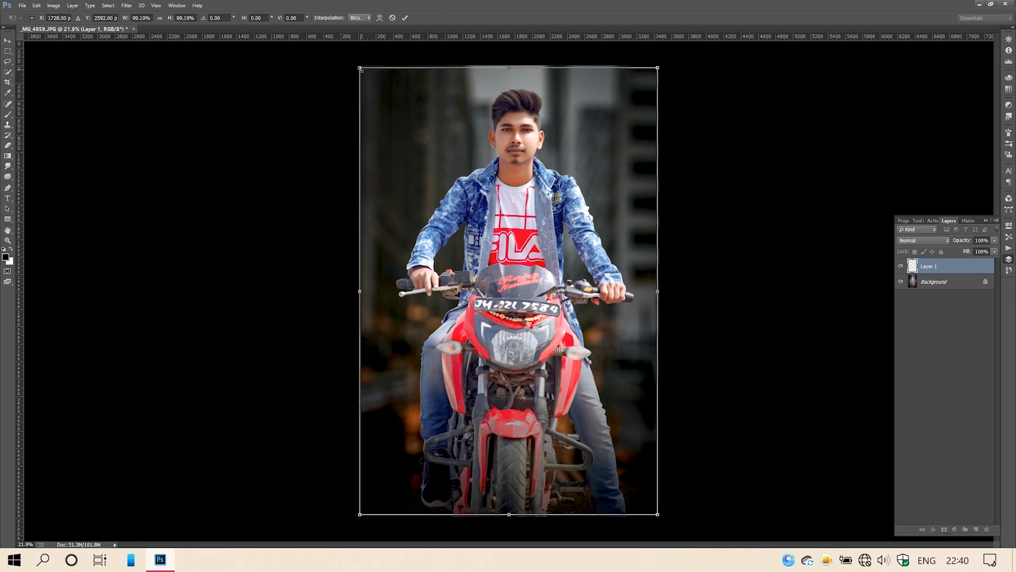
{"action": "key", "text": "Return"}
- Add a 3 px light-coloured stroke around Layer 1
{"action": "double_click", "coordinate": [974, 266]}
{"action": "left_click", "coordinate": [716, 73]}
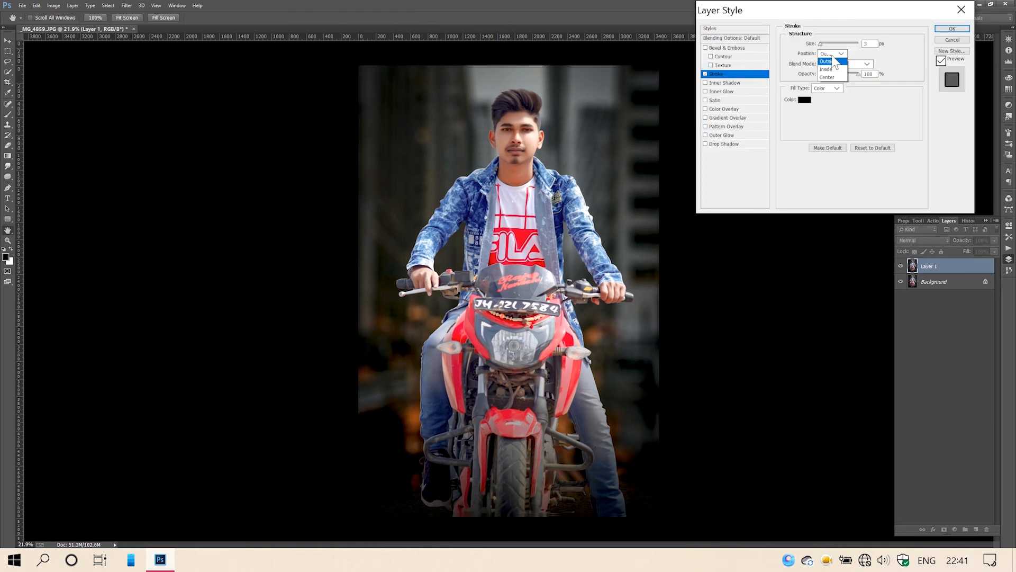
{"action": "left_click", "coordinate": [804, 99]}
{"action": "left_click", "coordinate": [609, 156]}
{"action": "left_click", "coordinate": [952, 28]}
- Apply a blur filter to the Background layer behind the framed picture
{"action": "left_click", "coordinate": [934, 296]}
{"action": "left_click", "coordinate": [126, 5]}
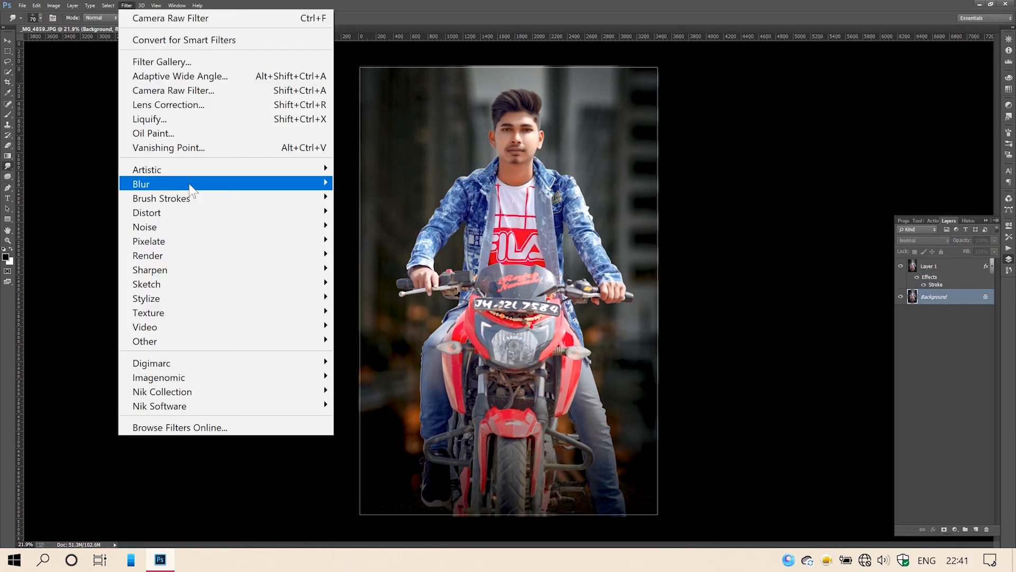
{"action": "mouse_move", "coordinate": [188, 185]}
{"action": "left_click", "coordinate": [378, 277]}
{"action": "left_click", "coordinate": [553, 161]}
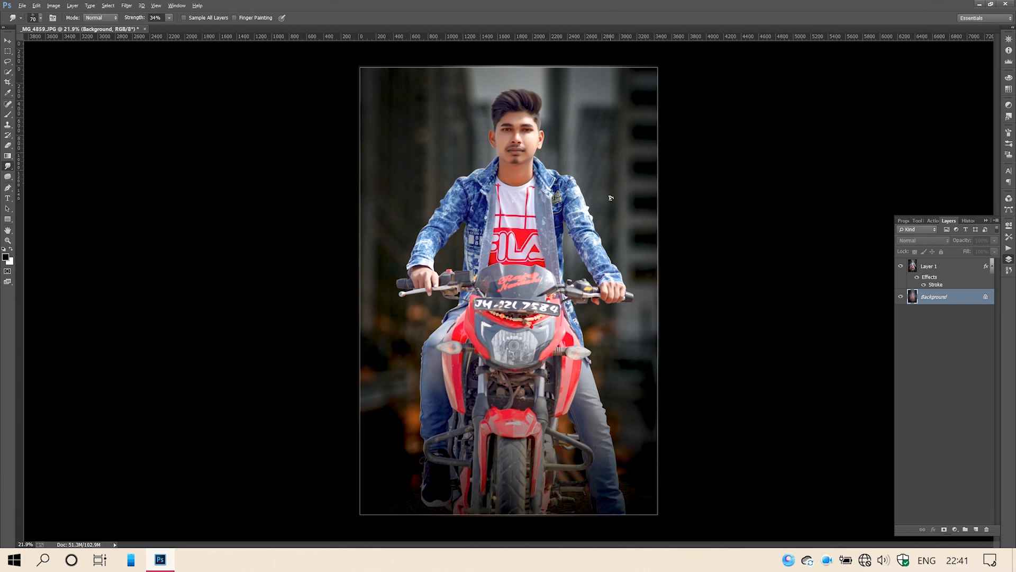
- Merge the stroked Layer 1 down into the Background and duplicate the result
{"action": "left_click", "coordinate": [944, 265]}
{"action": "key", "text": "ctrl+e"}
{"action": "key", "text": "ctrl+j"}
{"action": "left_click", "coordinate": [956, 529]}
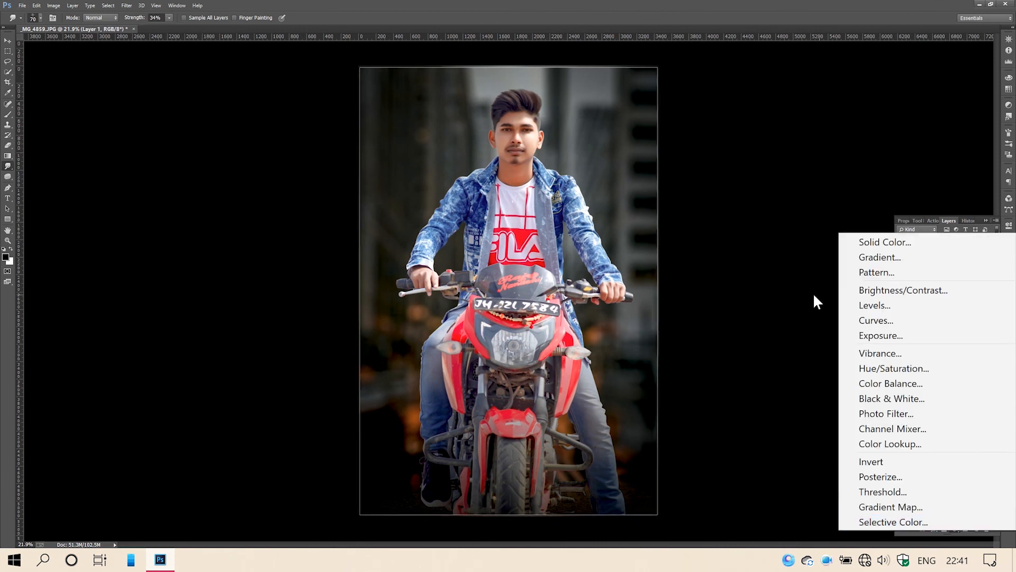
{"action": "left_click", "coordinate": [813, 293]}
- Set the duplicated layer's blend mode to Linear Light and its opacity to 3%
{"action": "left_click", "coordinate": [924, 241]}
{"action": "left_click", "coordinate": [920, 401]}
{"action": "left_click_drag", "start_coordinate": [956, 251], "coordinate": [955, 251]}
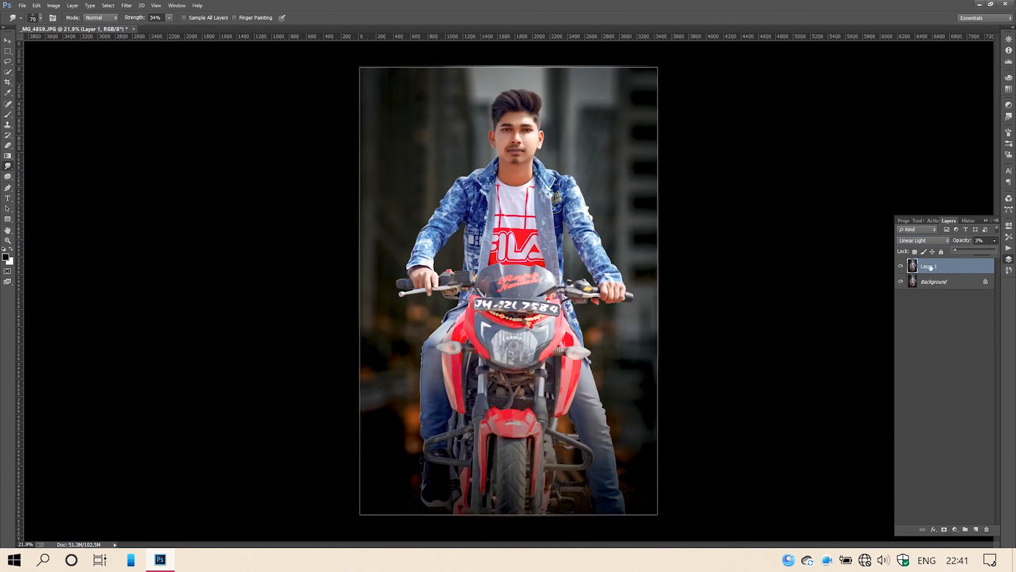
{"action": "left_click", "coordinate": [930, 267]}
- Inspect the Linear Light effect up close, merge it into the Background and duplicate the merged layer
{"action": "scroll", "coordinate": [544, 167], "scroll_direction": "up", "scroll_amount": 5}
{"action": "left_click", "coordinate": [8, 41]}
{"action": "scroll", "coordinate": [508, 134], "scroll_direction": "up", "scroll_amount": 2}
{"action": "scroll", "coordinate": [509, 136], "scroll_direction": "down", "scroll_amount": 5}
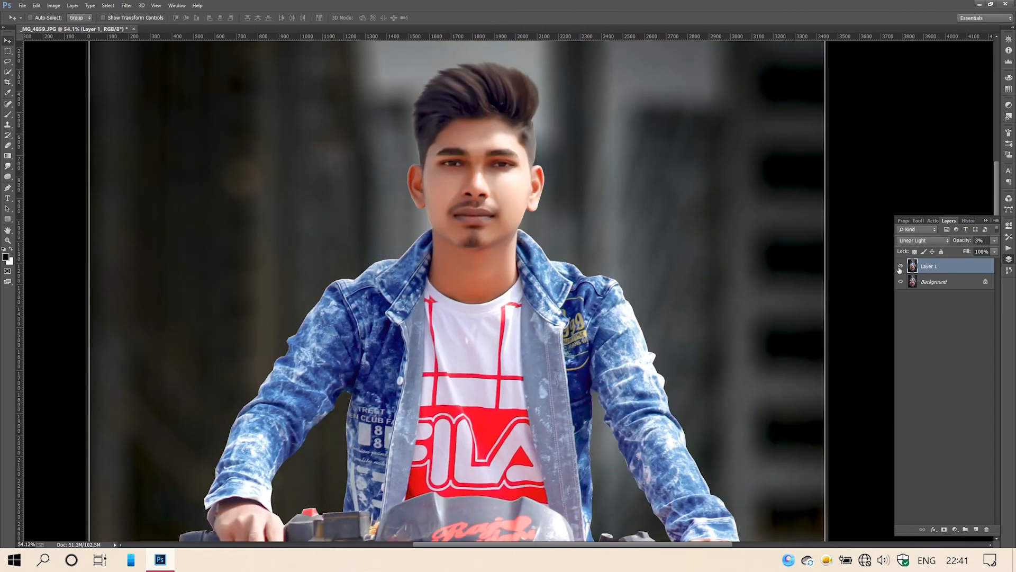
{"action": "key", "text": "ctrl+e"}
{"action": "key", "text": "ctrl+j"}
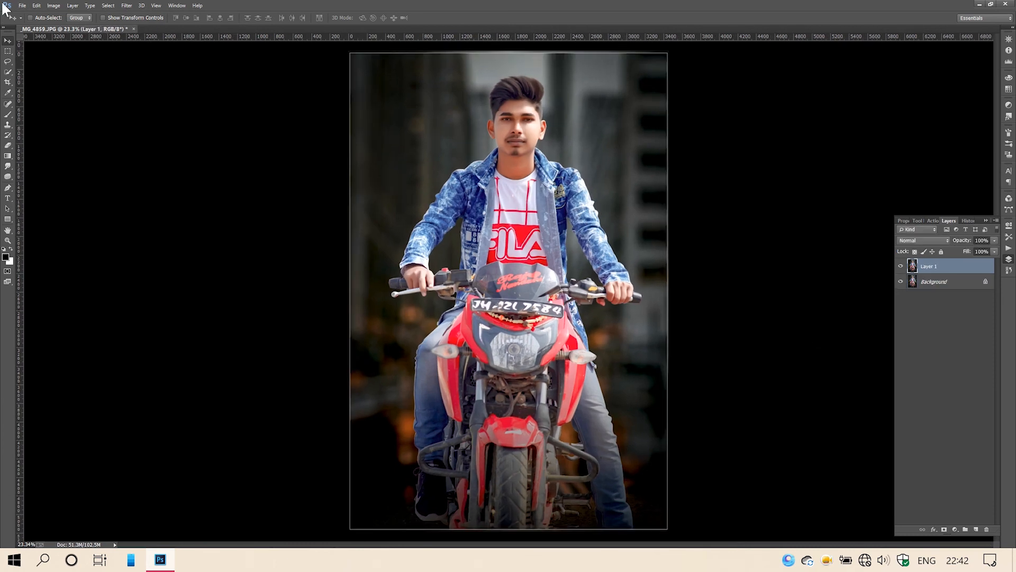
- Place the embedded orange glow image S.R (27) from the coler folder of 1500+ PNG FILE S.R. EDITING
{"action": "left_click", "coordinate": [22, 6]}
{"action": "left_click", "coordinate": [49, 250]}
{"action": "left_click", "coordinate": [79, 39]}
{"action": "double_click", "coordinate": [426, 153]}
{"action": "double_click", "coordinate": [185, 130]}
{"action": "double_click", "coordinate": [291, 226]}
{"action": "scroll", "coordinate": [354, 199], "scroll_direction": "down", "scroll_amount": 10}
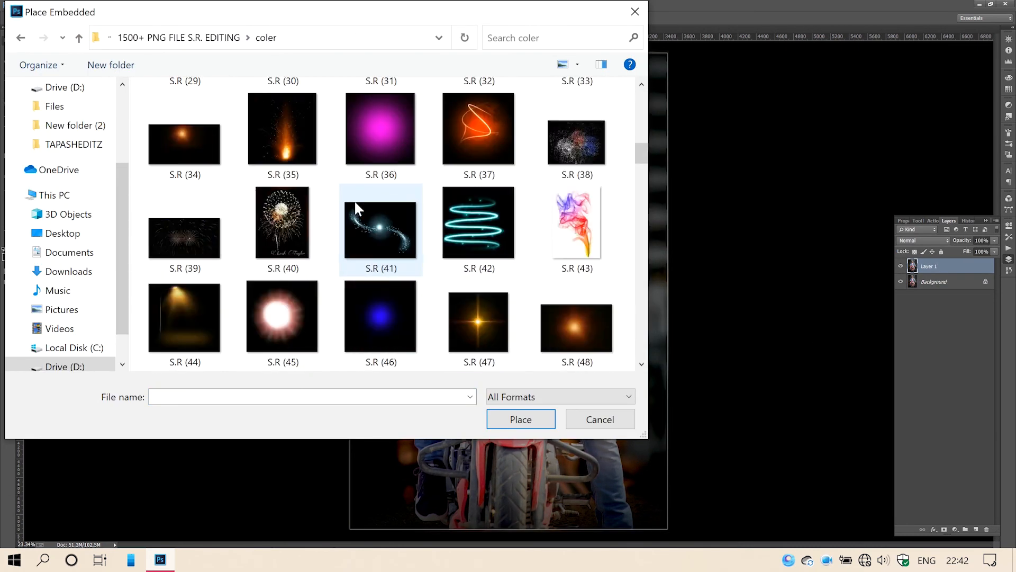
{"action": "scroll", "coordinate": [380, 178], "scroll_direction": "up", "scroll_amount": 8}
{"action": "double_click", "coordinate": [492, 107]}
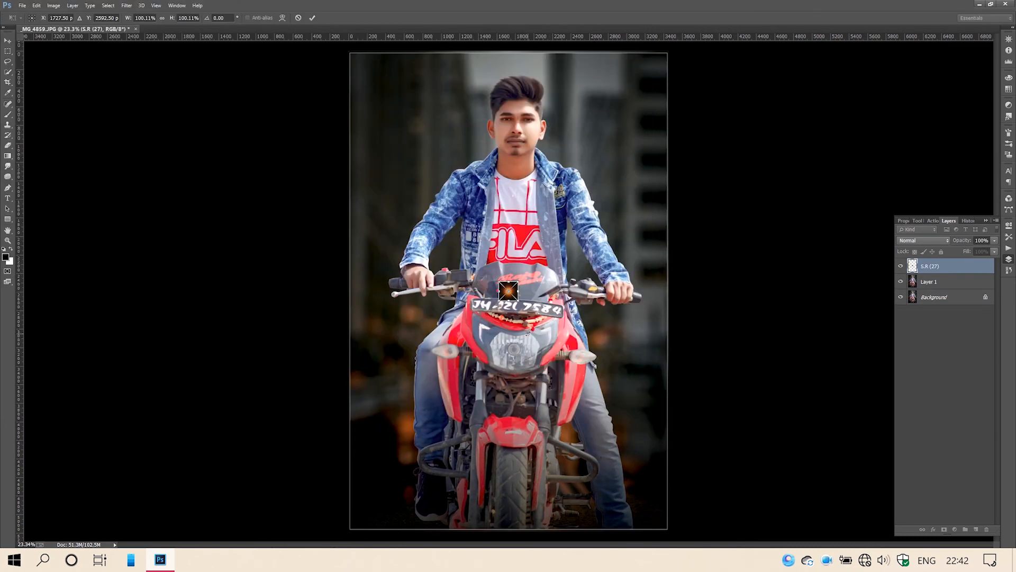
- Position the glow over the motorcycle headlight, set it to Screen and enlarge it to about 1650%
{"action": "left_click_drag", "start_coordinate": [518, 301], "coordinate": [539, 358]}
{"action": "left_click", "coordinate": [923, 242]}
{"action": "left_click", "coordinate": [920, 321]}
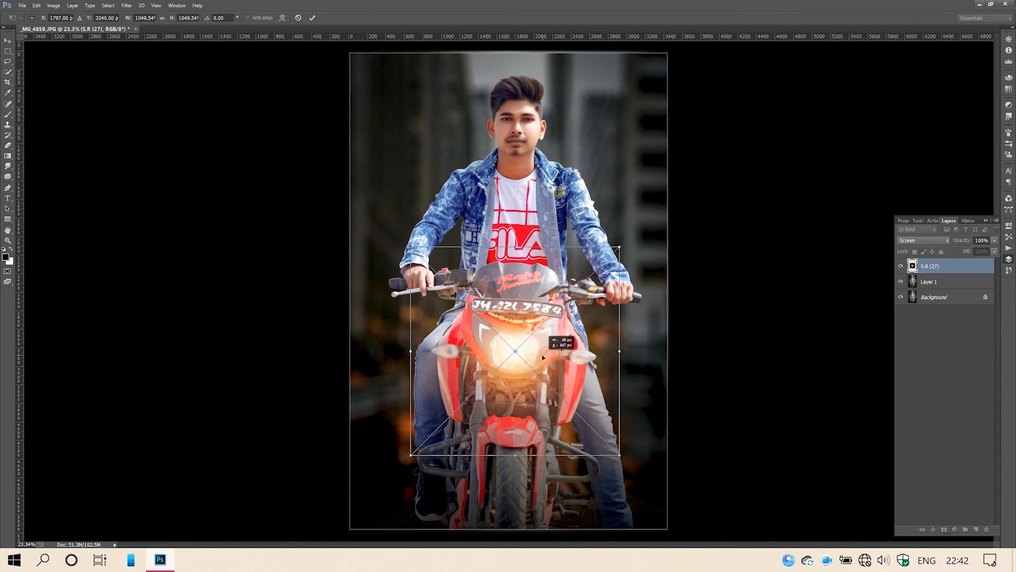
{"action": "left_click_drag", "start_coordinate": [615, 456], "coordinate": [678, 515]}
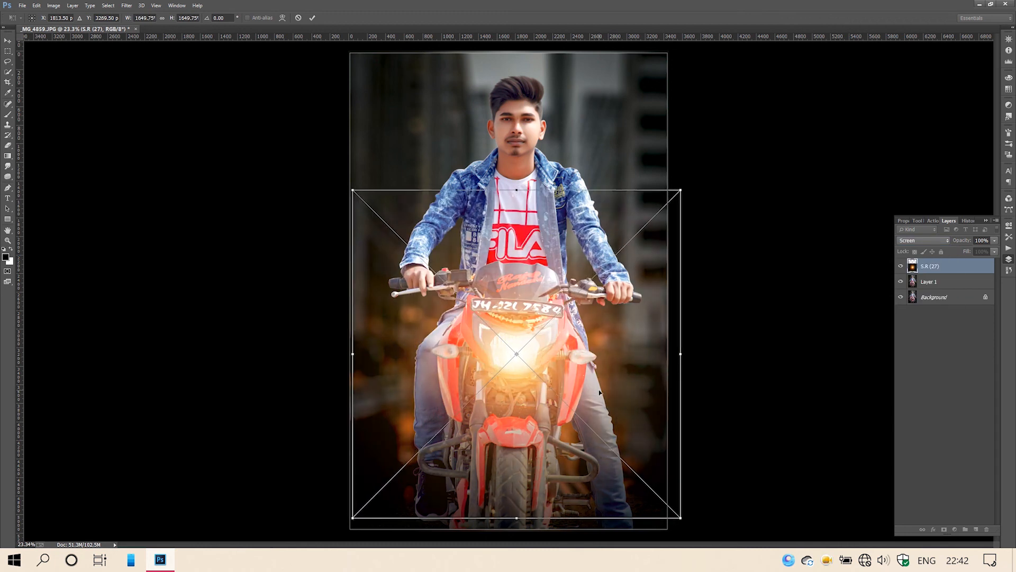
{"action": "key", "text": "Return"}
- Fine-tune the glow's position on the headlight, try other blend modes but keep Screen, and set its opacity to 93%
{"action": "left_click_drag", "start_coordinate": [529, 359], "coordinate": [524, 348]}
{"action": "left_click", "coordinate": [916, 240]}
{"action": "left_click", "coordinate": [907, 319]}
{"action": "left_click", "coordinate": [917, 240]}
{"action": "left_click", "coordinate": [909, 330]}
{"action": "left_click_drag", "start_coordinate": [993, 254], "coordinate": [988, 254]}
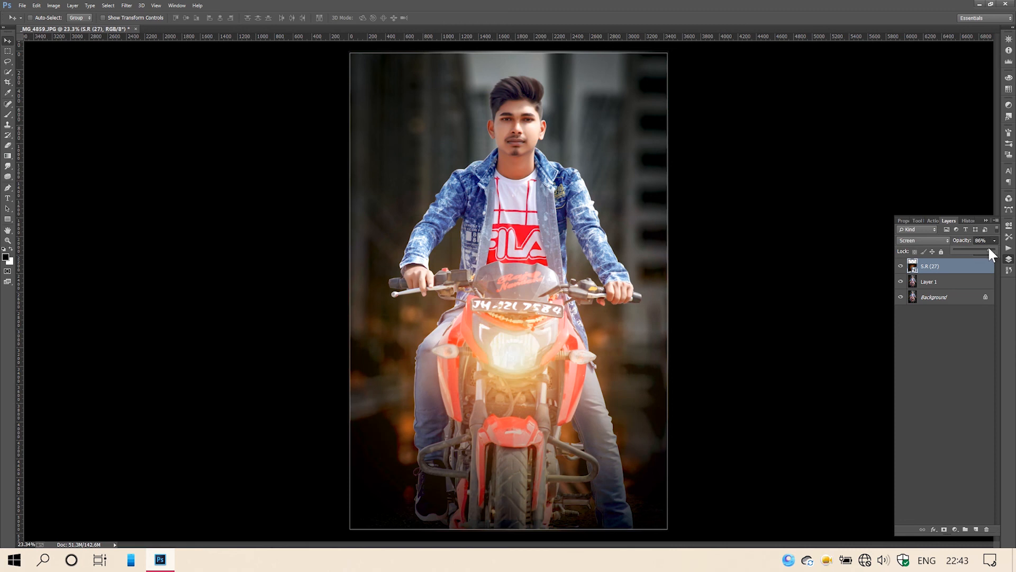
{"action": "left_click_drag", "start_coordinate": [529, 369], "coordinate": [518, 359]}
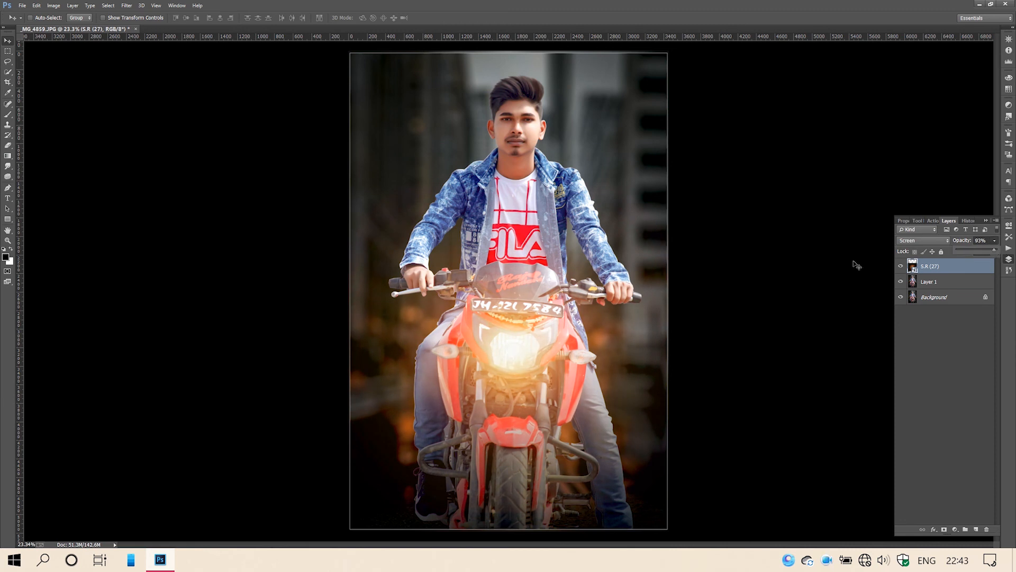
- Add a linear black-to-transparent gradient fill layer at 90° with its scale reduced below 100%
{"action": "left_click", "coordinate": [955, 529]}
{"action": "left_click", "coordinate": [964, 254]}
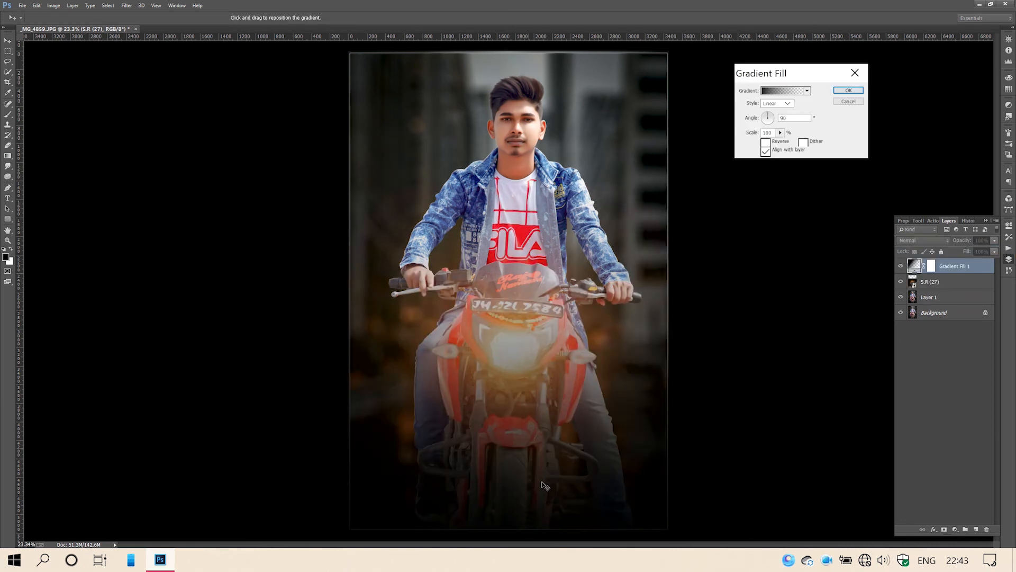
{"action": "mouse_move", "coordinate": [762, 133]}
{"action": "left_mouse_down"}
{"action": "mouse_move", "coordinate": [752, 133]}
{"action": "mouse_move", "coordinate": [762, 131]}
{"action": "left_mouse_up"}
{"action": "key", "text": "Return"}
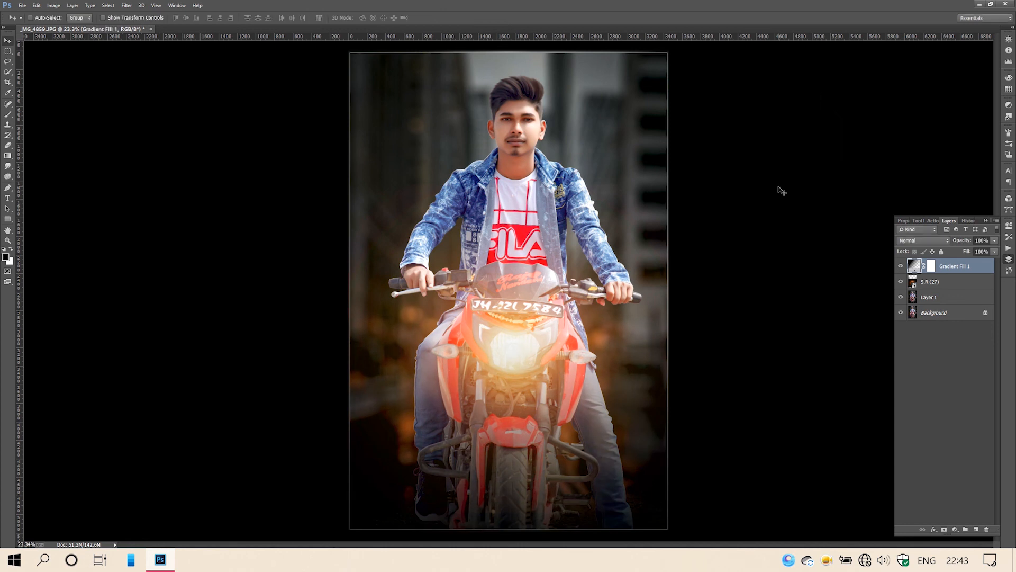
- Compare the picture with and without the S.R (27) glow, re-centre it on the headlight and lower its opacity to 90%
{"action": "left_click", "coordinate": [930, 282]}
{"action": "left_click", "coordinate": [900, 281]}
{"action": "left_click", "coordinate": [901, 282]}
{"action": "left_click", "coordinate": [900, 284]}
{"action": "left_click", "coordinate": [900, 283]}
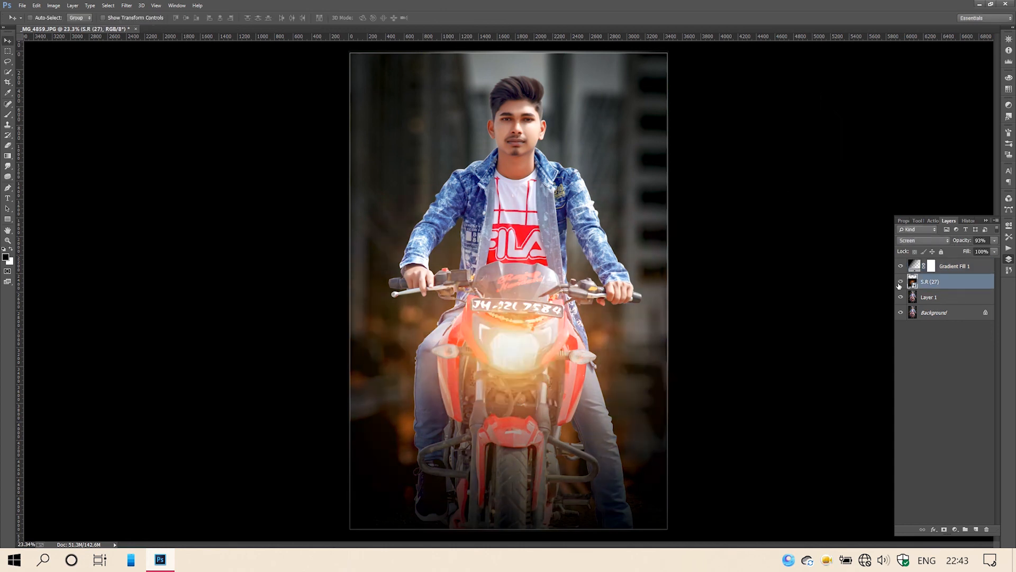
{"action": "left_click_drag", "start_coordinate": [529, 373], "coordinate": [523, 354]}
{"action": "left_click_drag", "start_coordinate": [509, 342], "coordinate": [519, 357]}
{"action": "key", "text": "e"}
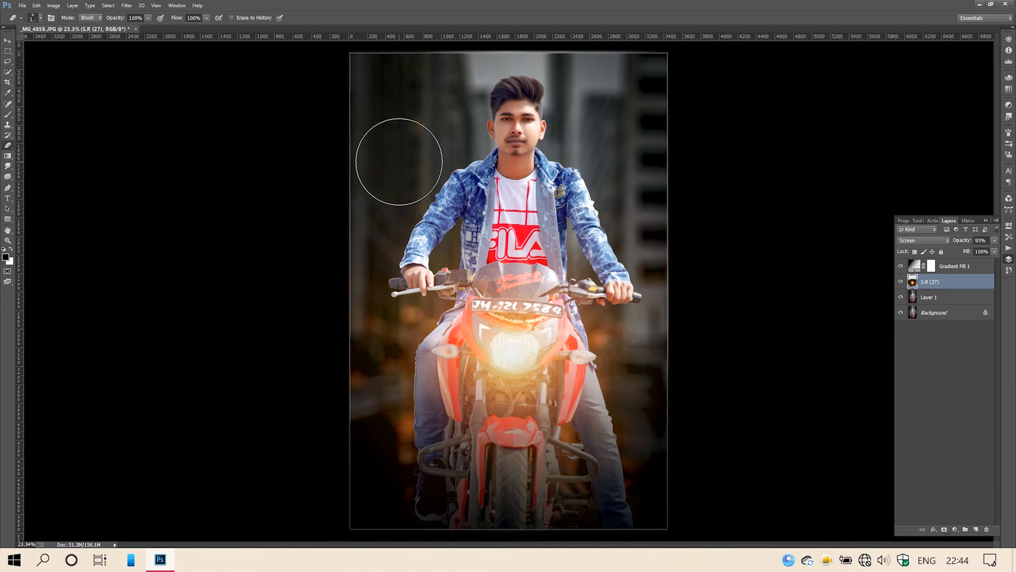
{"action": "key", "text": "v"}
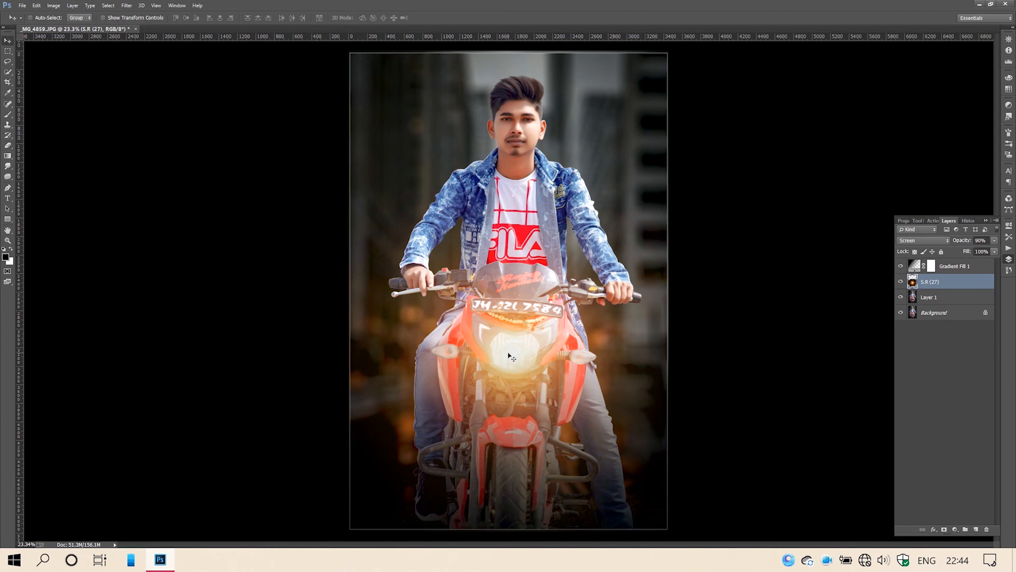
- Flatten the gradient, glow and picture layers into a single Background layer
{"action": "scroll", "coordinate": [476, 310], "scroll_direction": "up", "scroll_amount": 1}
{"action": "scroll", "coordinate": [475, 307], "scroll_direction": "down", "scroll_amount": 1}
{"action": "right_click", "coordinate": [961, 266]}
{"action": "left_click", "coordinate": [673, 490]}
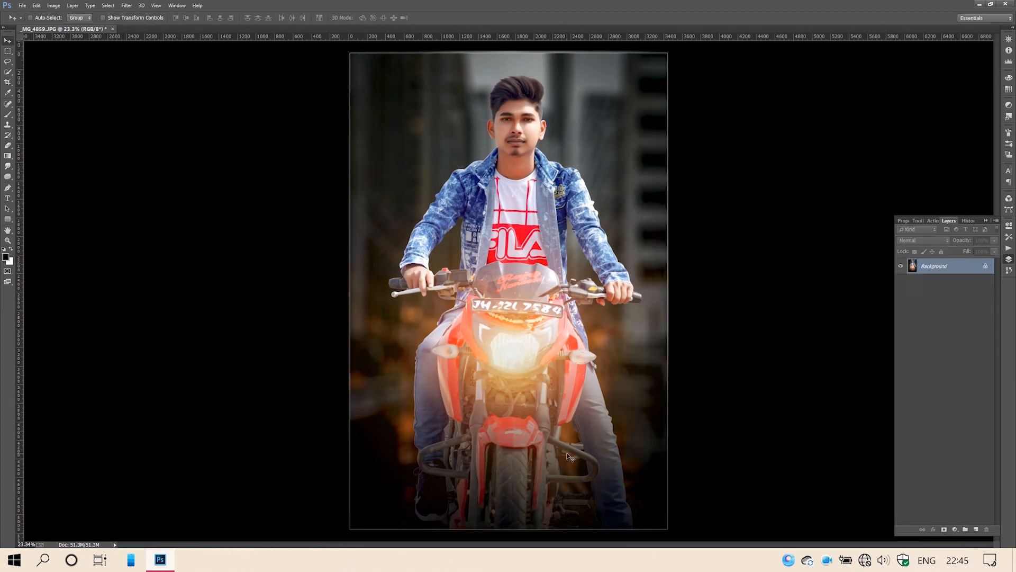